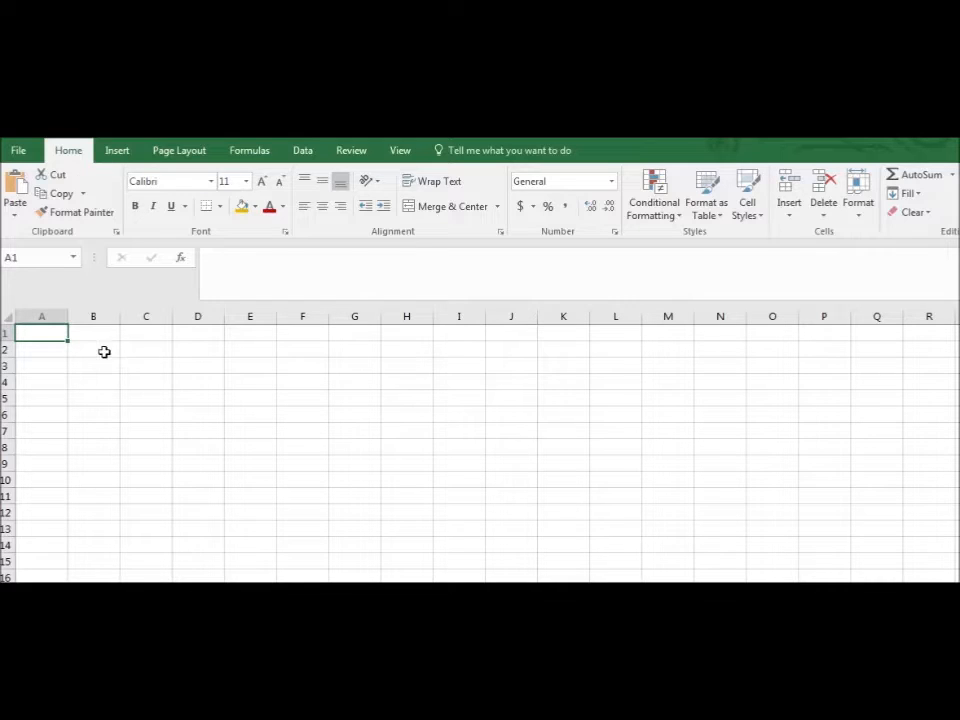
Widen column A to about one and a half times its width and merge and center cells A1:B1
{"action": "left_click_drag", "start_coordinate": [68, 318], "coordinate": [96, 318]}
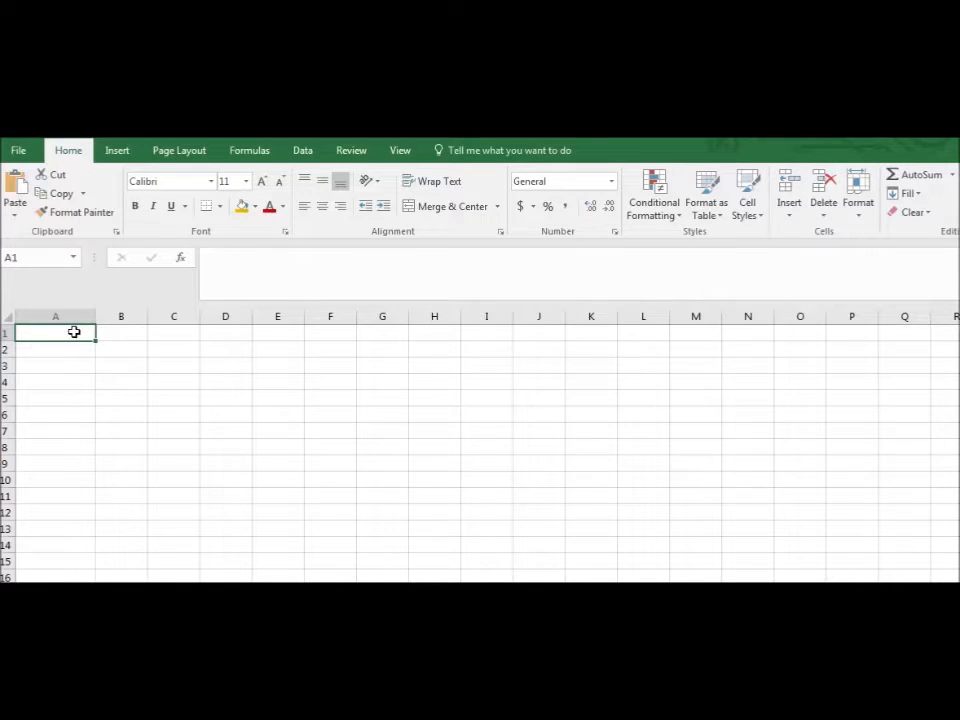
{"action": "left_click_drag", "start_coordinate": [77, 332], "coordinate": [122, 332]}
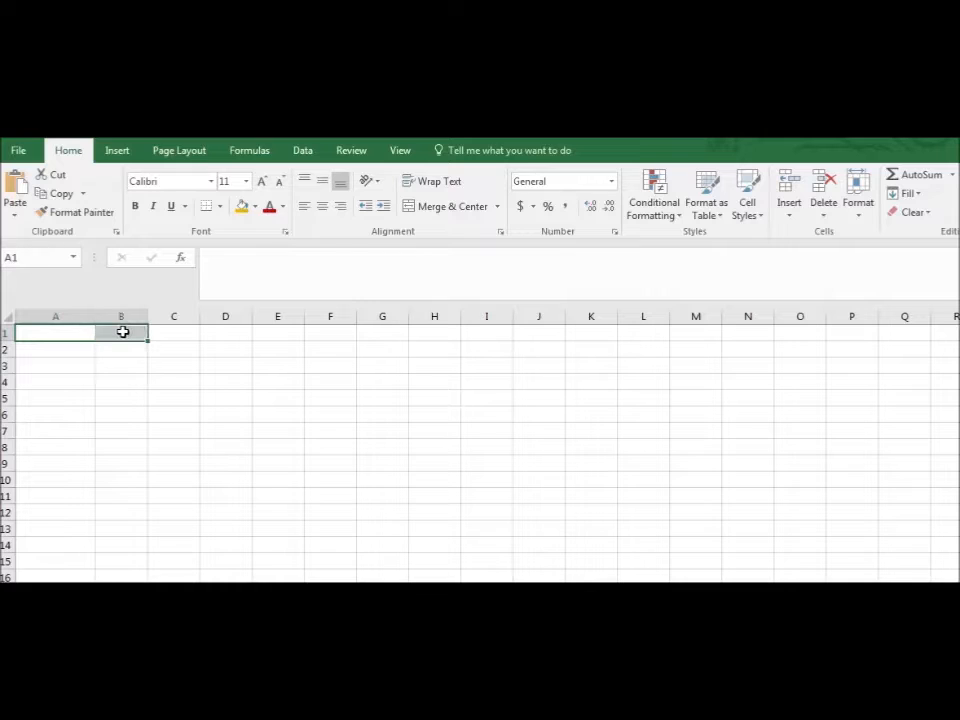
{"action": "left_click", "coordinate": [431, 206]}
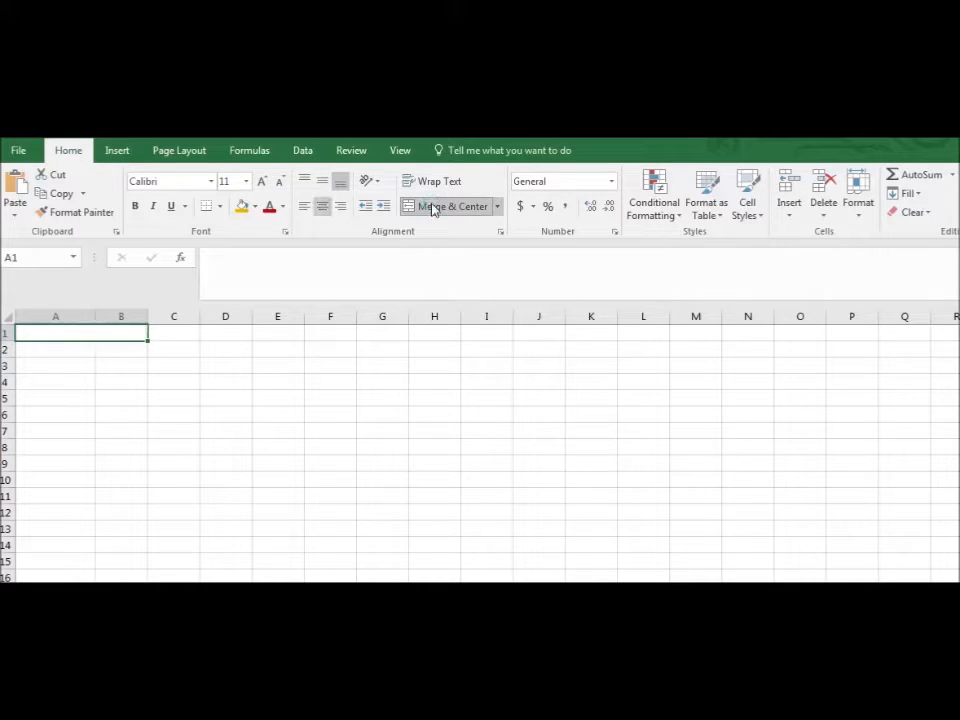
Enter the title "Car Loan Calculator" in the merged cell A1
{"action": "type", "text": "Car"}
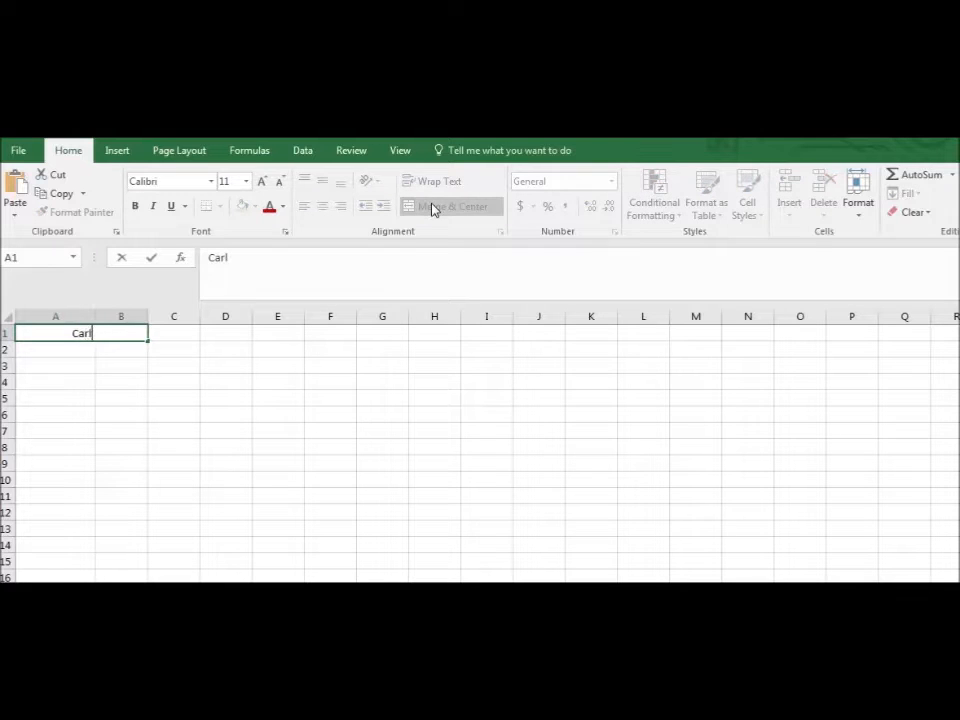
{"action": "type", "text": " Loan Calcu"}
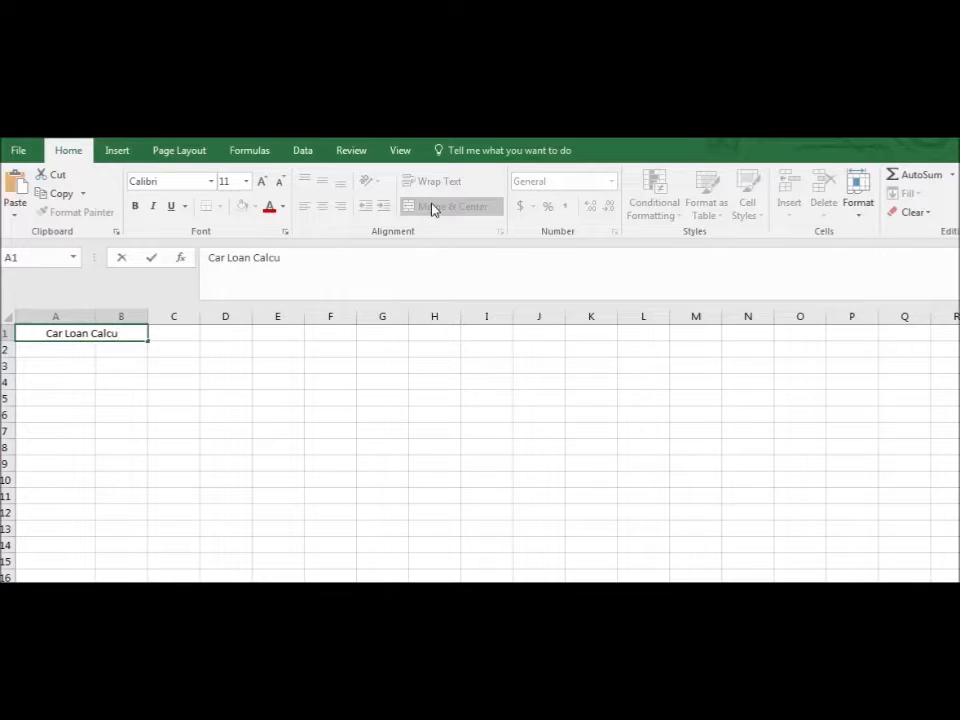
{"action": "type", "text": "lator"}
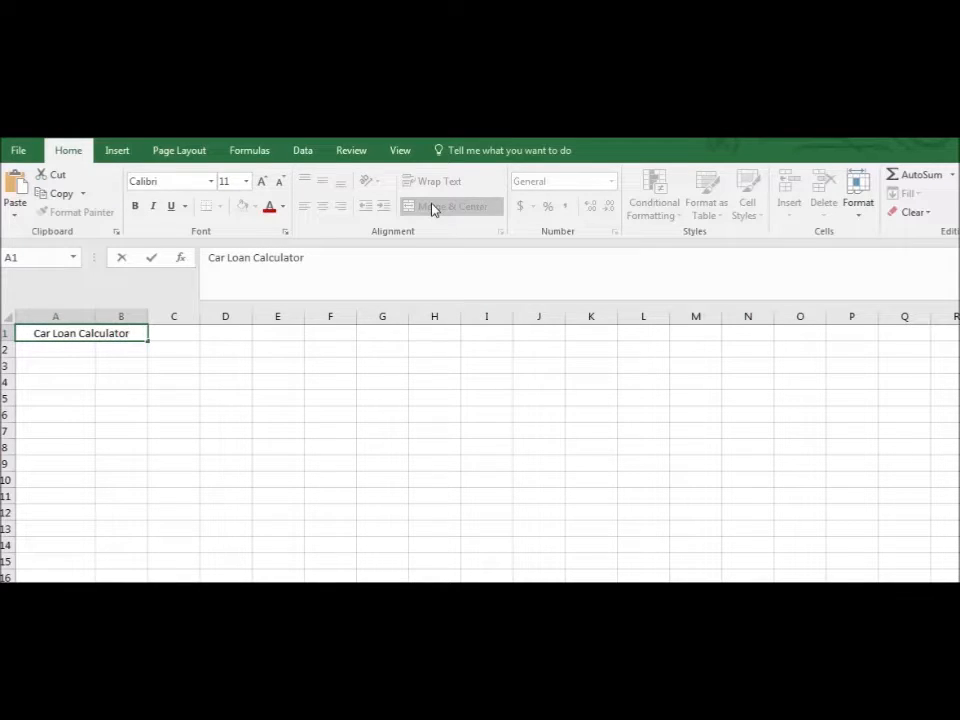
{"action": "key", "text": "Return"}
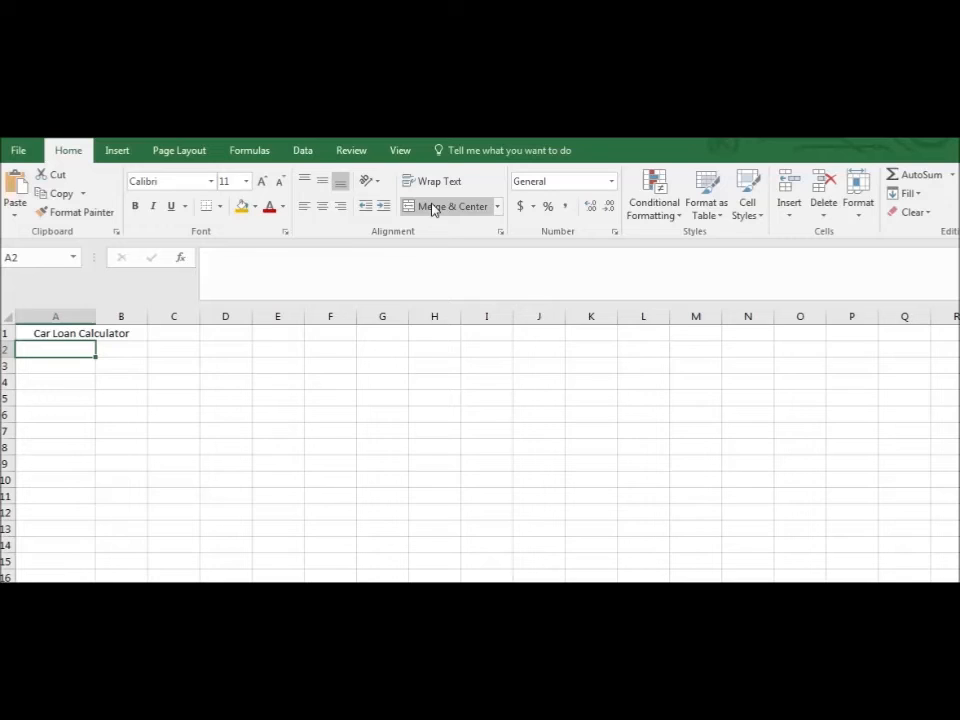
Format the title in A1 with a light pink fill and bold dark red text
{"action": "left_click", "coordinate": [45, 336]}
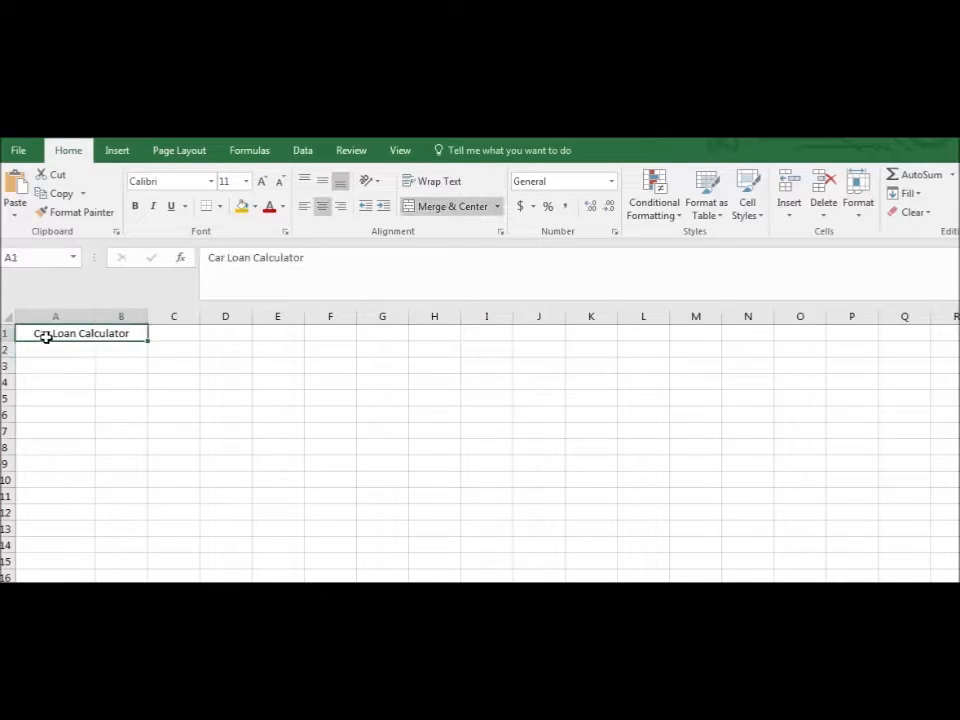
{"action": "left_click", "coordinate": [254, 207]}
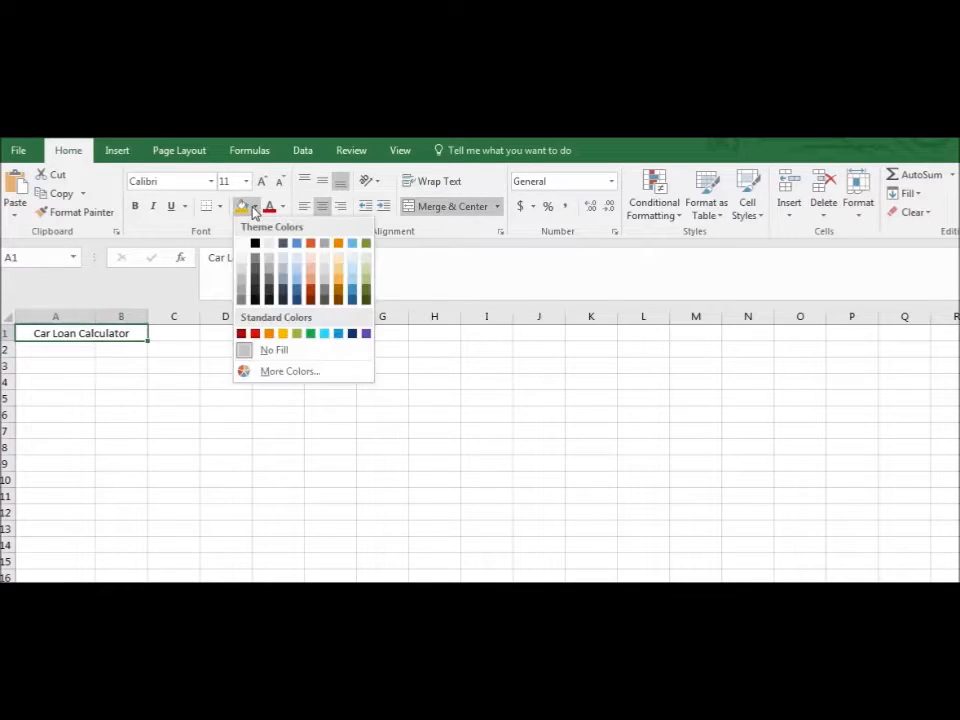
{"action": "left_click", "coordinate": [312, 262]}
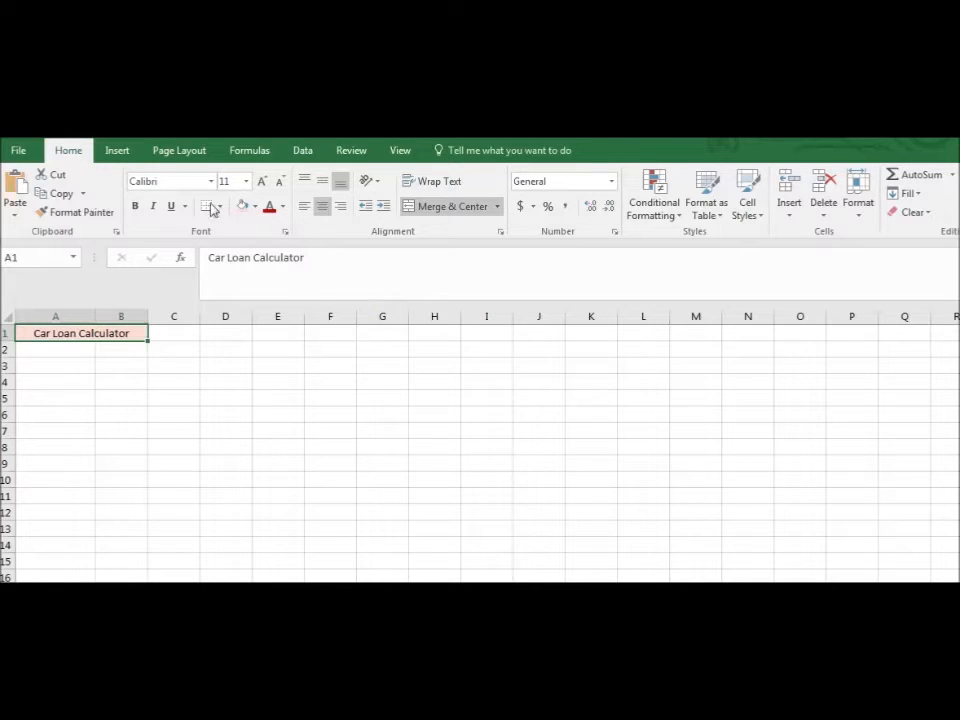
{"action": "left_click", "coordinate": [283, 208]}
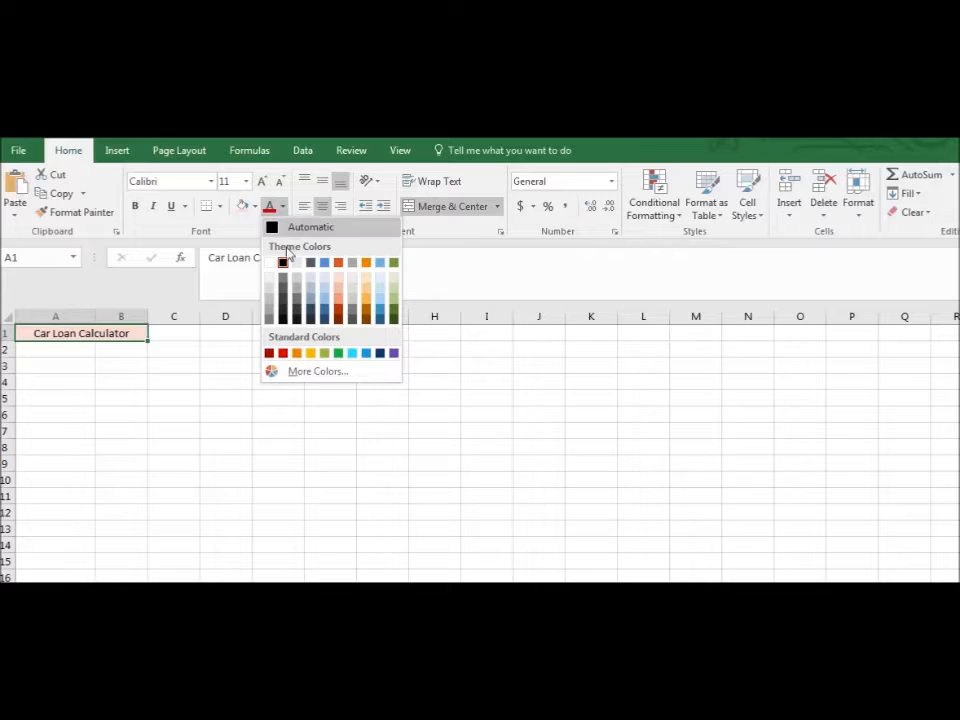
{"action": "left_click", "coordinate": [269, 353]}
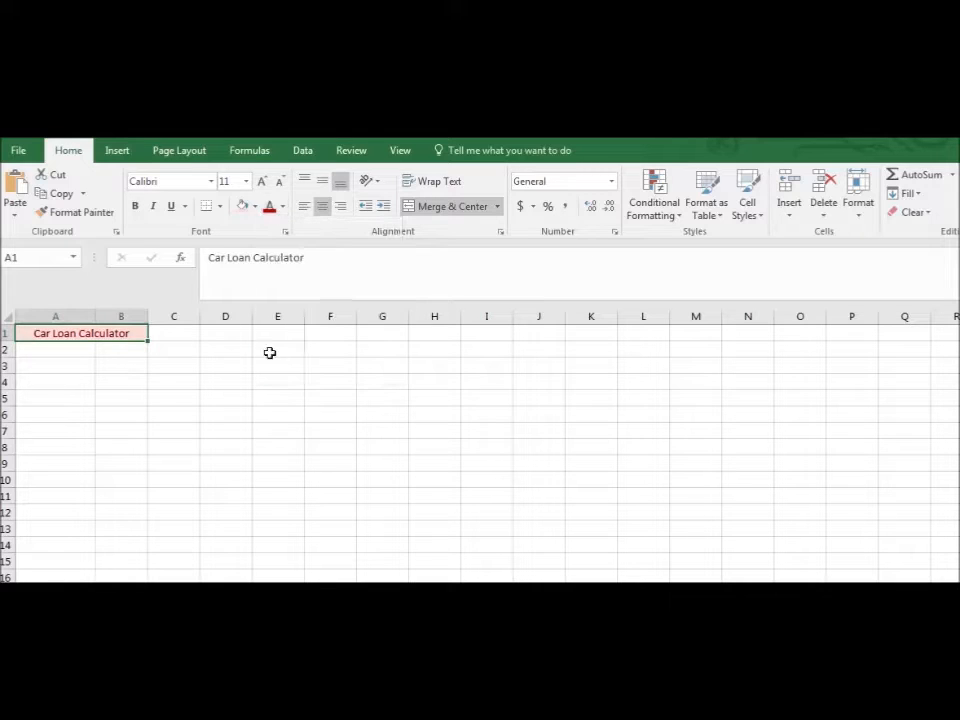
{"action": "left_click", "coordinate": [136, 207]}
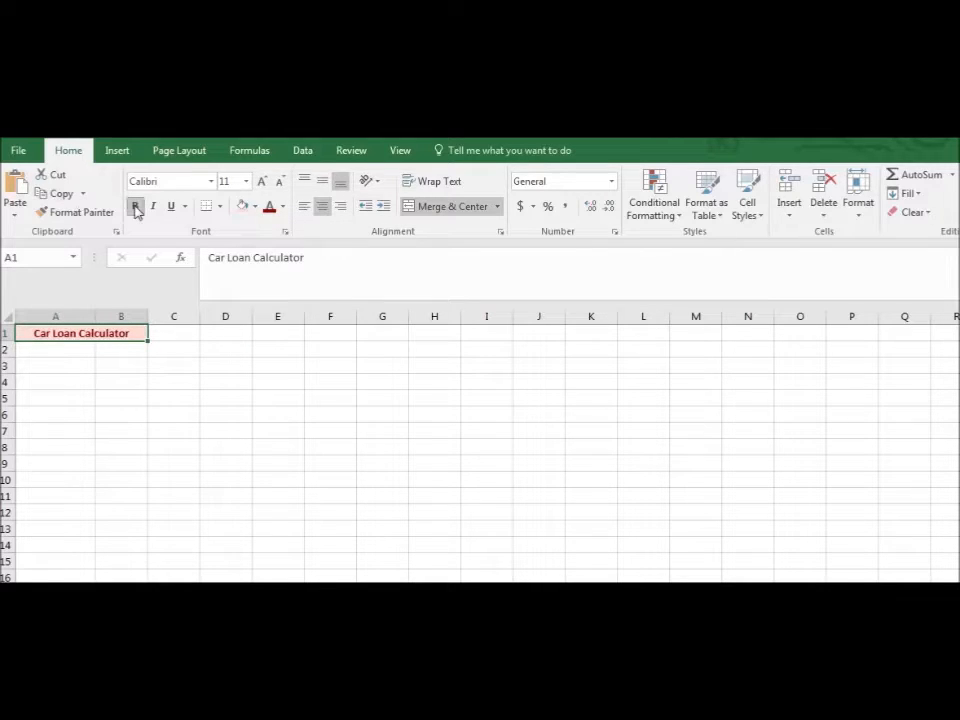
Enter the label "Amount of Loan" in cell A2
{"action": "left_click", "coordinate": [76, 347]}
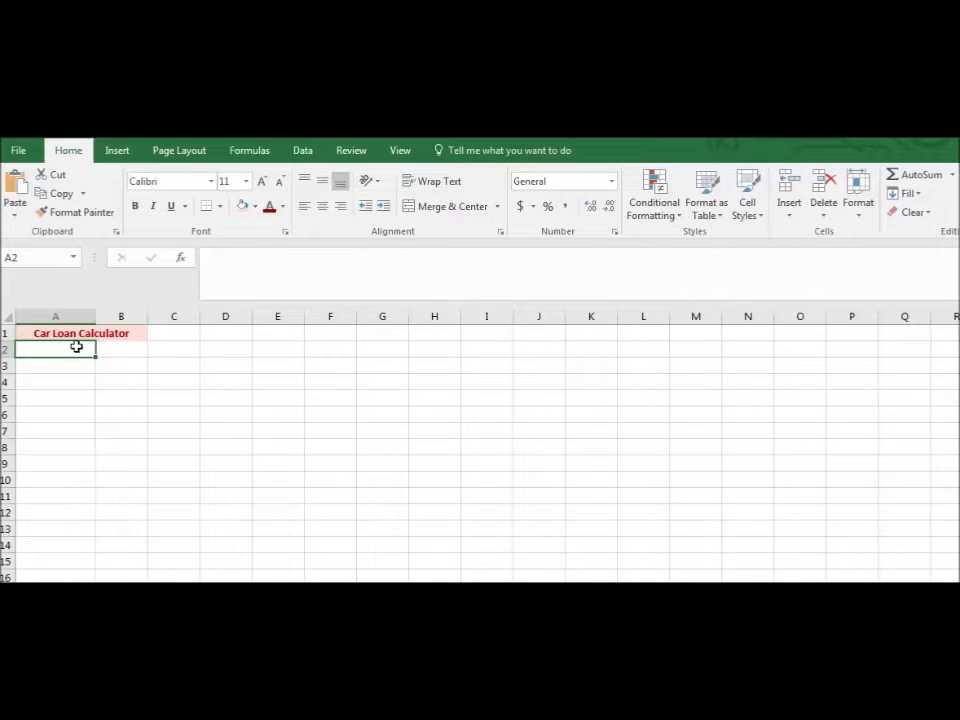
{"action": "left_click_drag", "start_coordinate": [76, 347], "coordinate": [72, 382]}
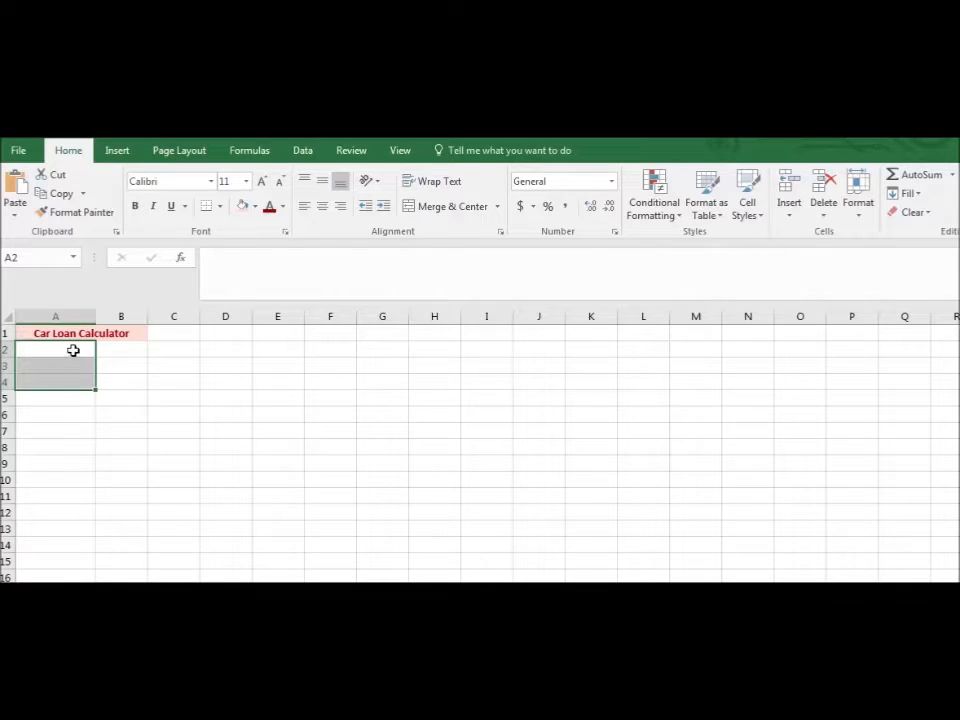
{"action": "left_click", "coordinate": [73, 350]}
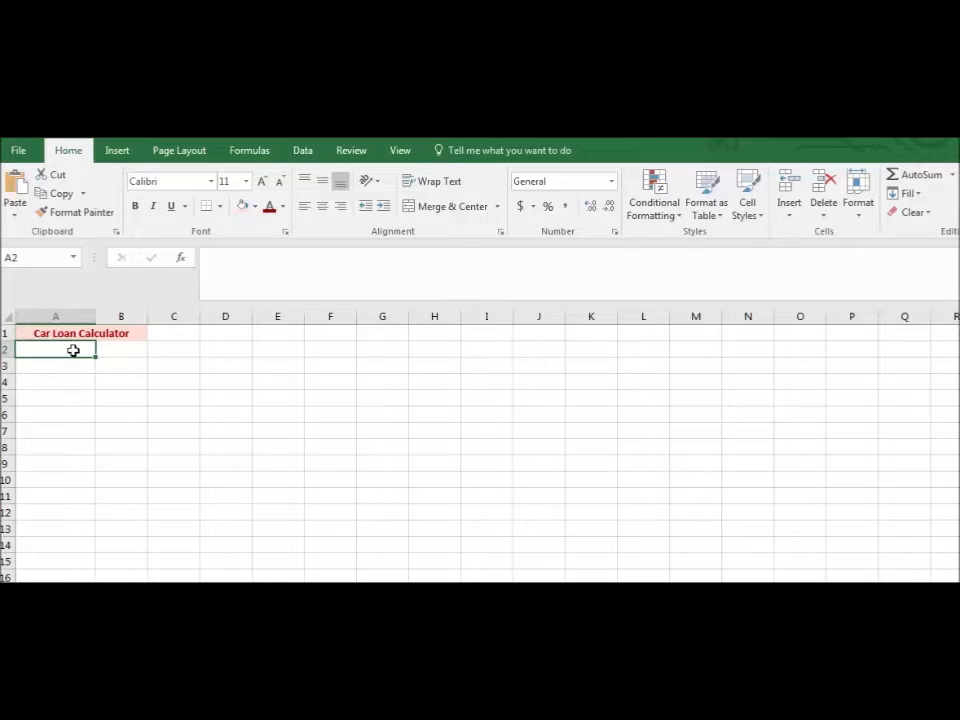
{"action": "type", "text": "Pr"}
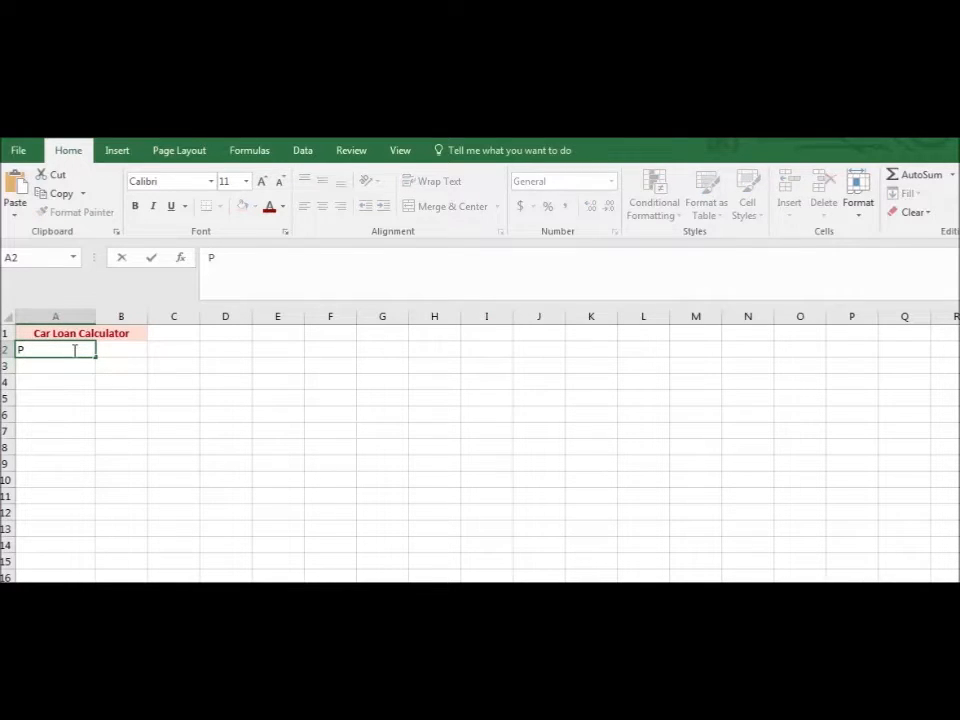
{"action": "key", "text": "BackSpace"}
{"action": "key", "text": "BackSpace"}
{"action": "type", "text": "Amou"}
{"action": "type", "text": "nt of "}
{"action": "type", "text": "Lao"}
{"action": "key", "text": "BackSpace"}
{"action": "key", "text": "BackSpace"}
{"action": "type", "text": "oan"}
{"action": "key", "text": "Return"}
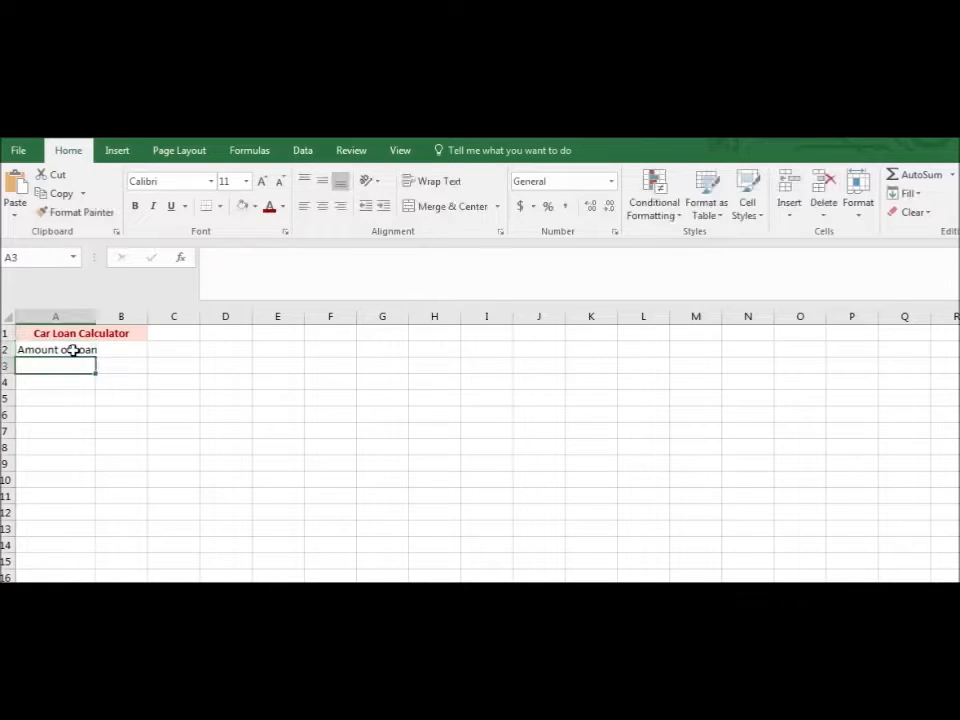
Widen column A to fit the Amount of Loan label and make that label right-aligned and italic
{"action": "left_click_drag", "start_coordinate": [96, 317], "coordinate": [113, 320]}
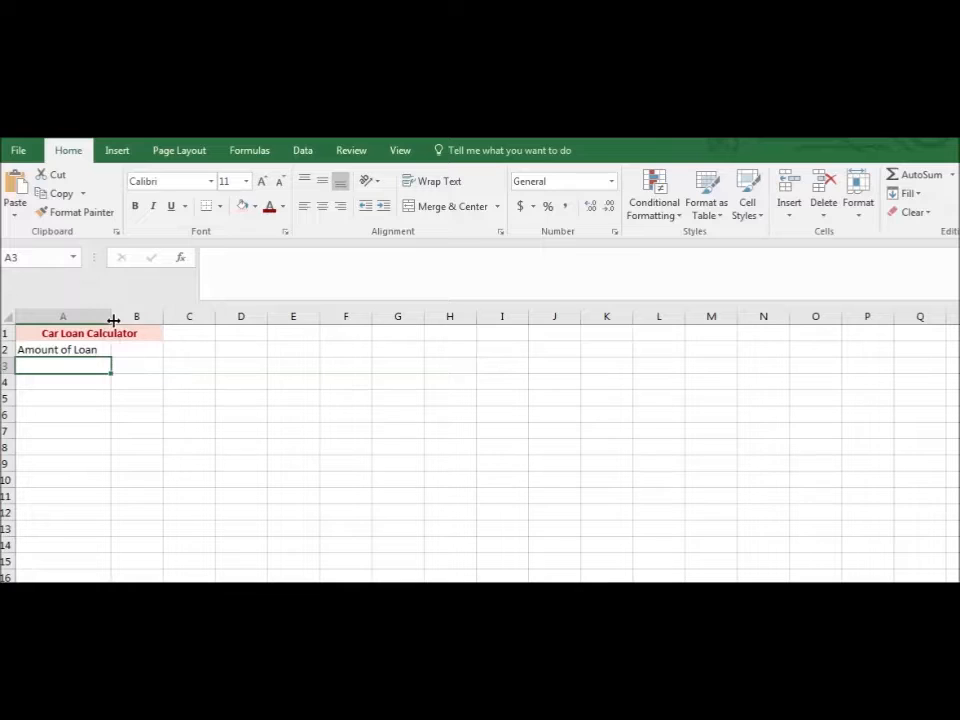
{"action": "left_click", "coordinate": [99, 349]}
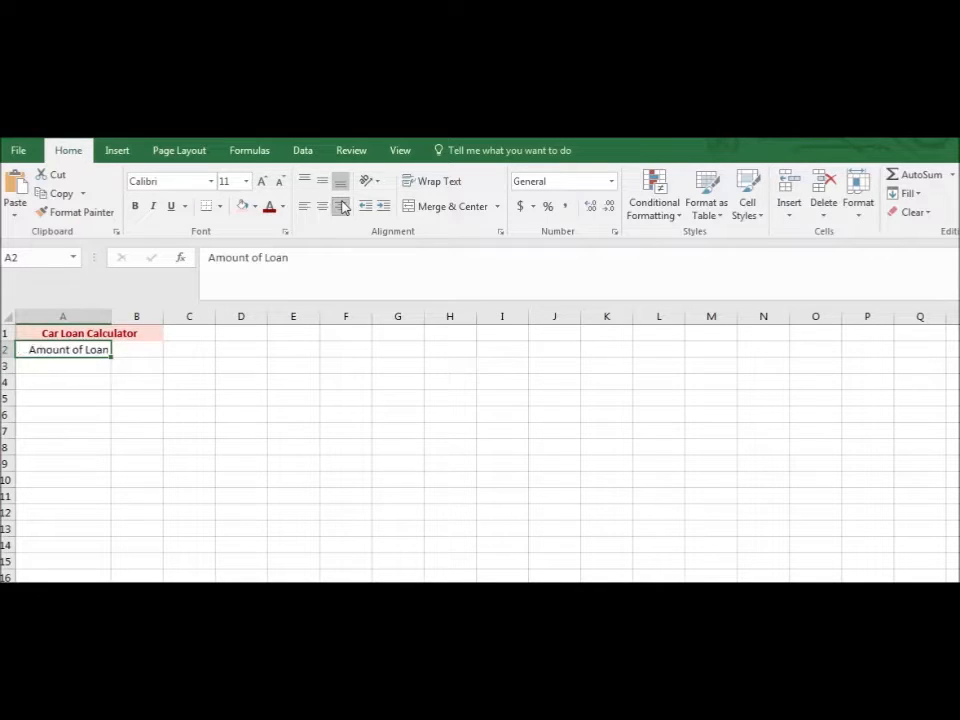
{"action": "left_click", "coordinate": [154, 207]}
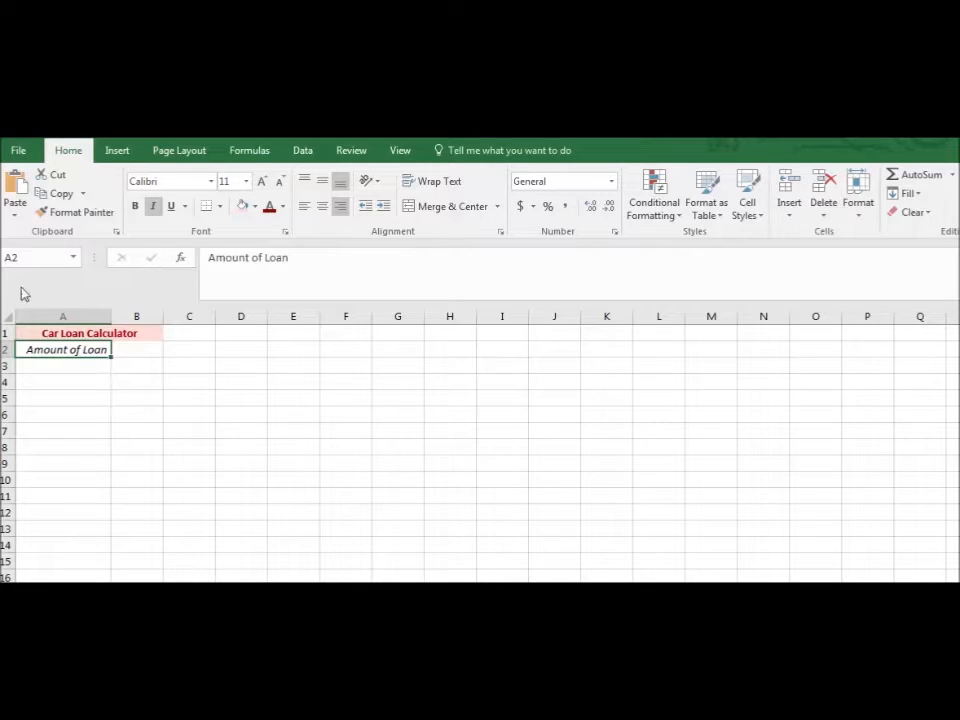
Enter the label "Length of Loan (yrs)" in cell A3
{"action": "left_click", "coordinate": [81, 370]}
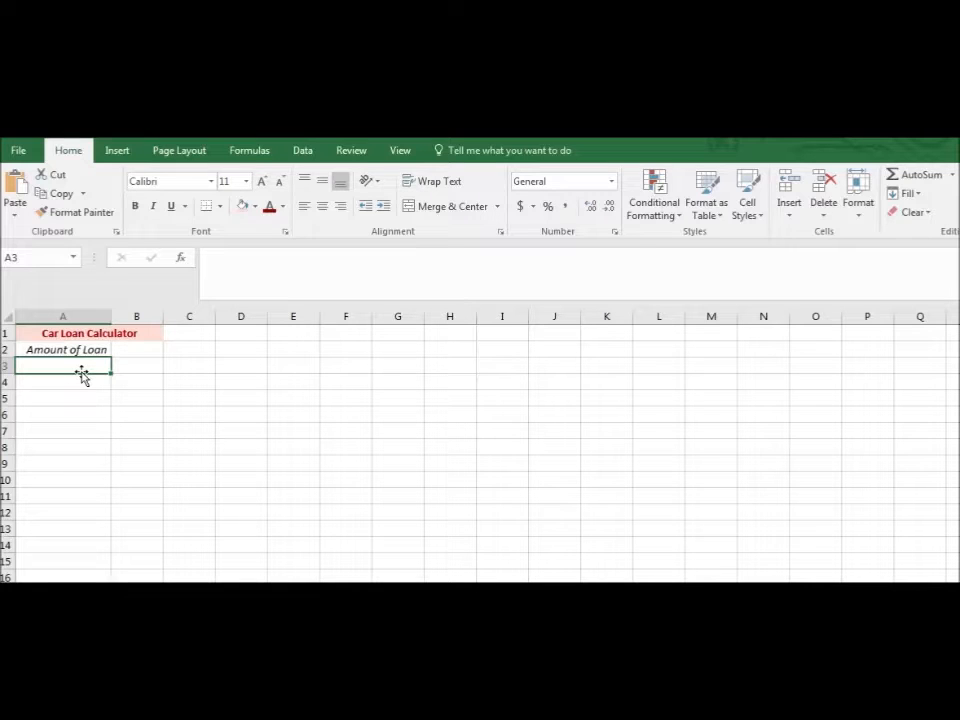
{"action": "type", "text": "Length of Loan"}
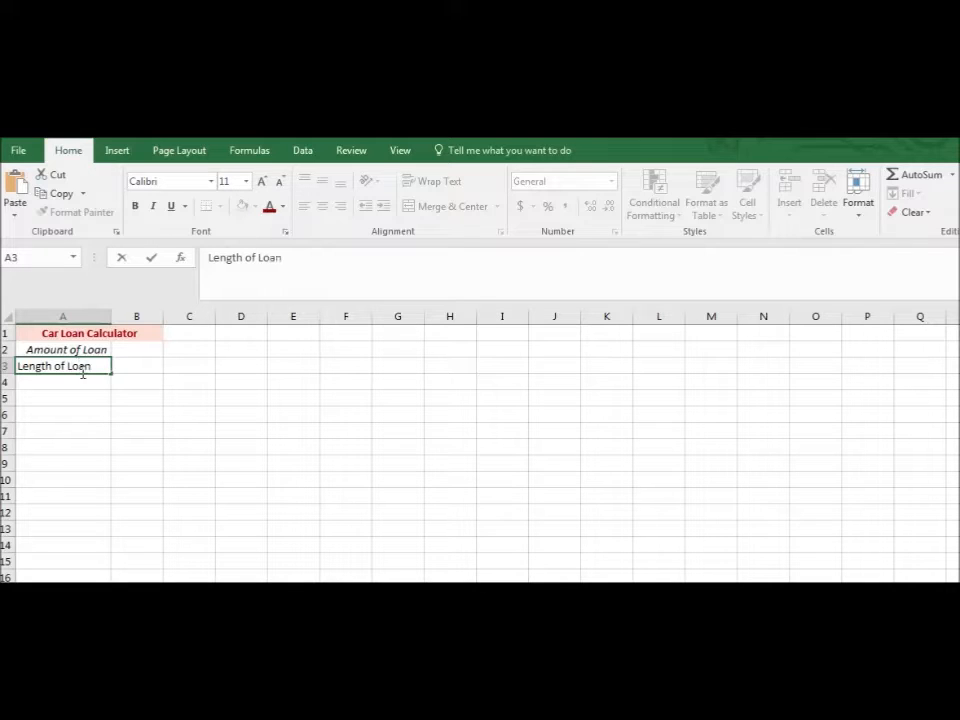
{"action": "type", "text": " (yrs)"}
{"action": "key", "text": "Return"}
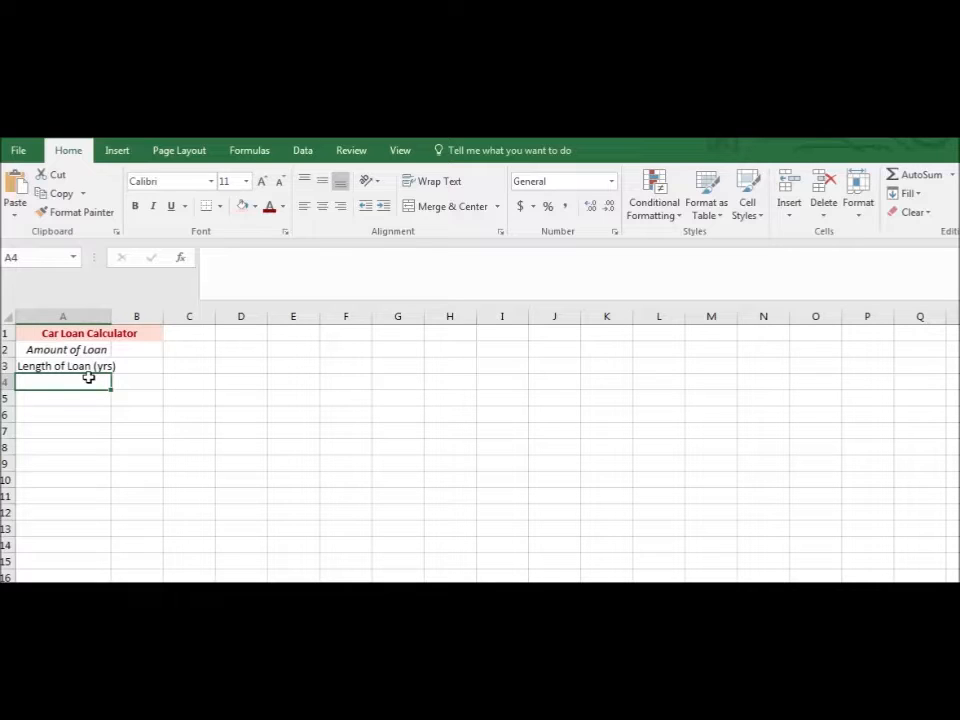
Enter the label "Interest Rate (APR)" in cell A4
{"action": "type", "text": "Interest R"}
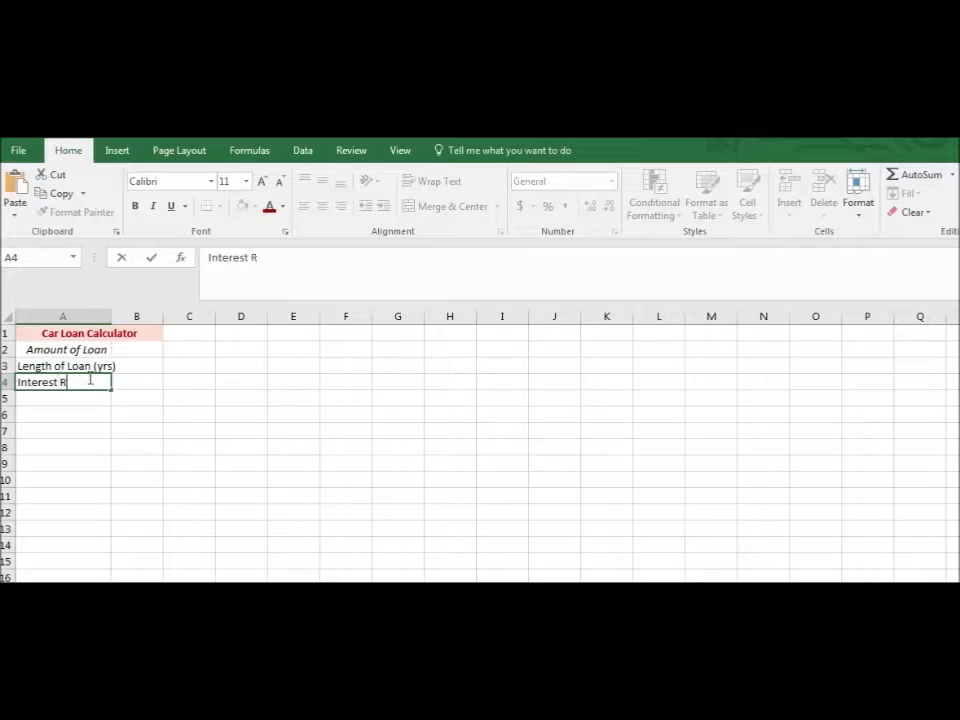
{"action": "type", "text": "ate (APR"}
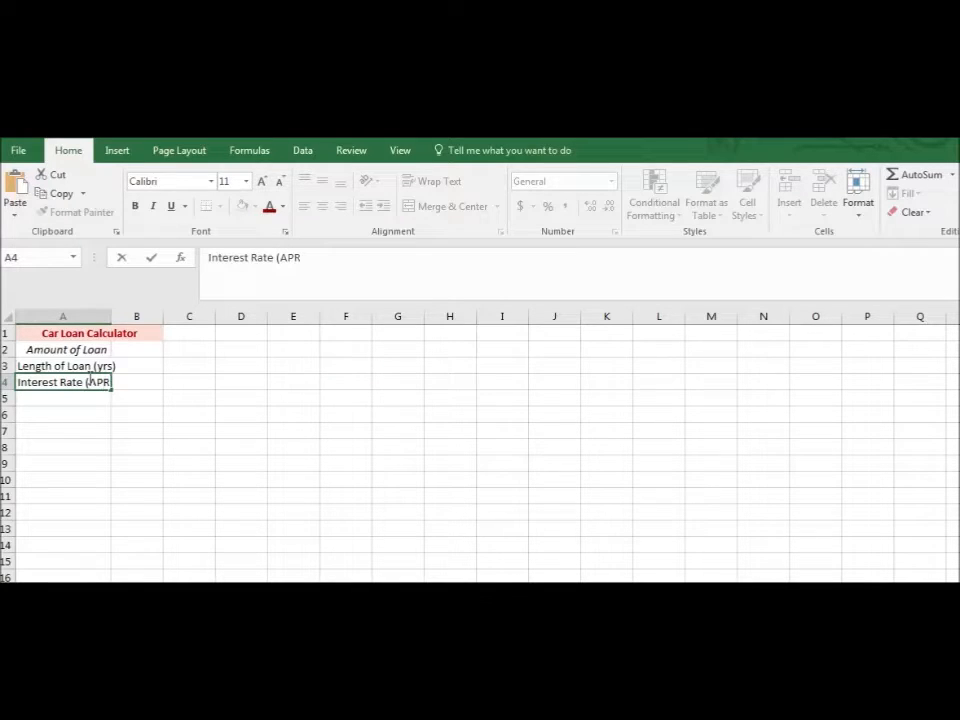
{"action": "type", "text": ")"}
{"action": "key", "text": "Return"}
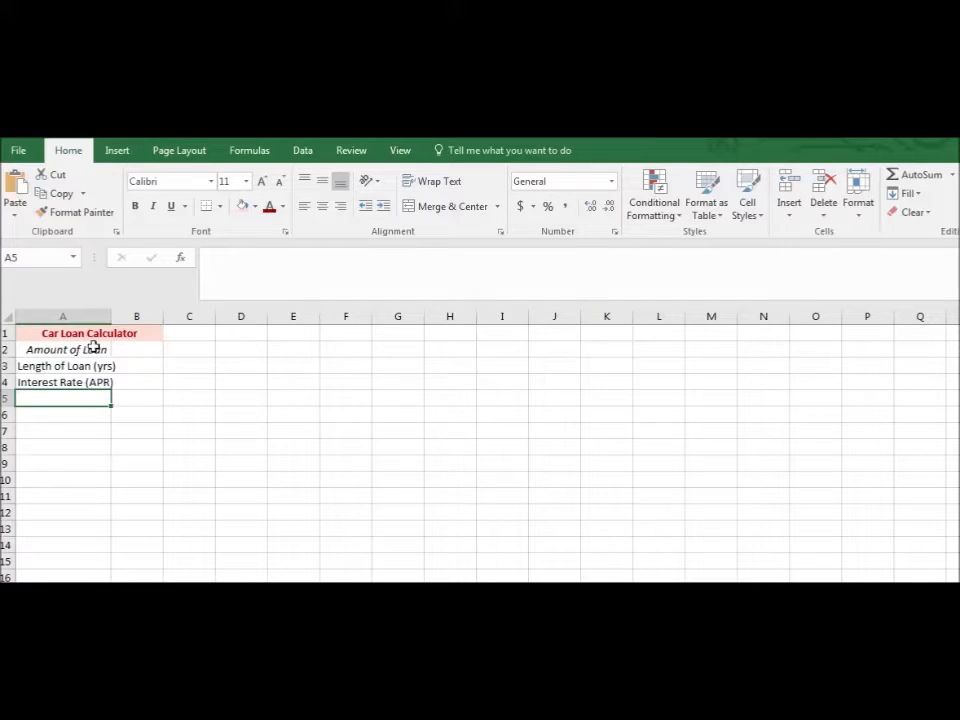
Copy the formatting of A2 onto the labels in A3:A4 and autofit the width of column A
{"action": "left_click", "coordinate": [83, 350]}
{"action": "left_click", "coordinate": [84, 212]}
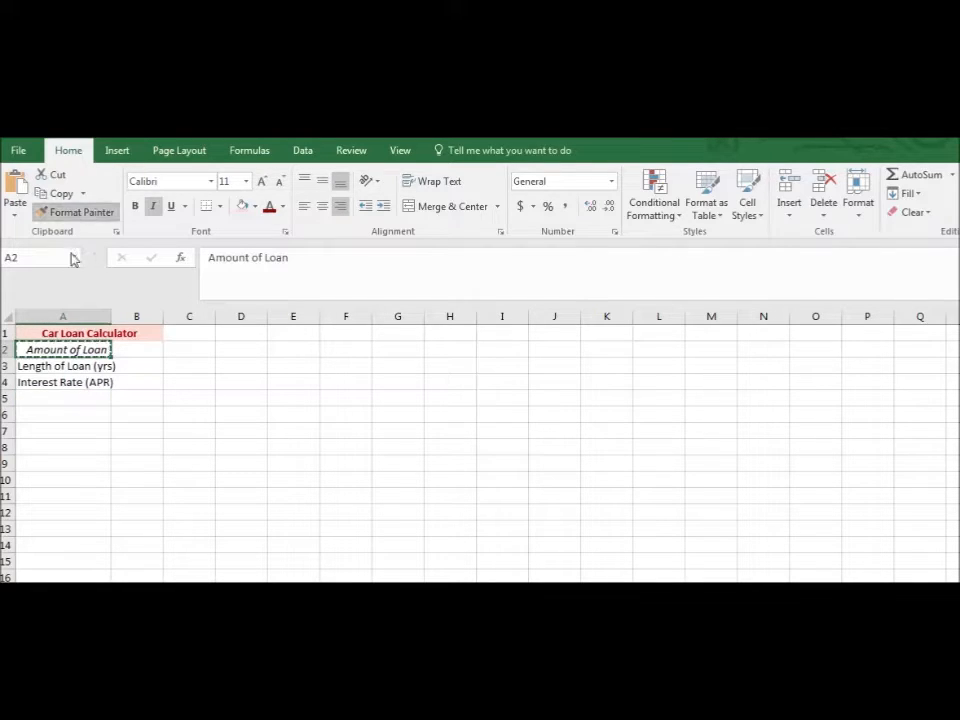
{"action": "mouse_move", "coordinate": [80, 364]}
{"action": "left_mouse_down"}
{"action": "mouse_move", "coordinate": [75, 390]}
{"action": "mouse_move", "coordinate": [73, 381]}
{"action": "left_mouse_up"}
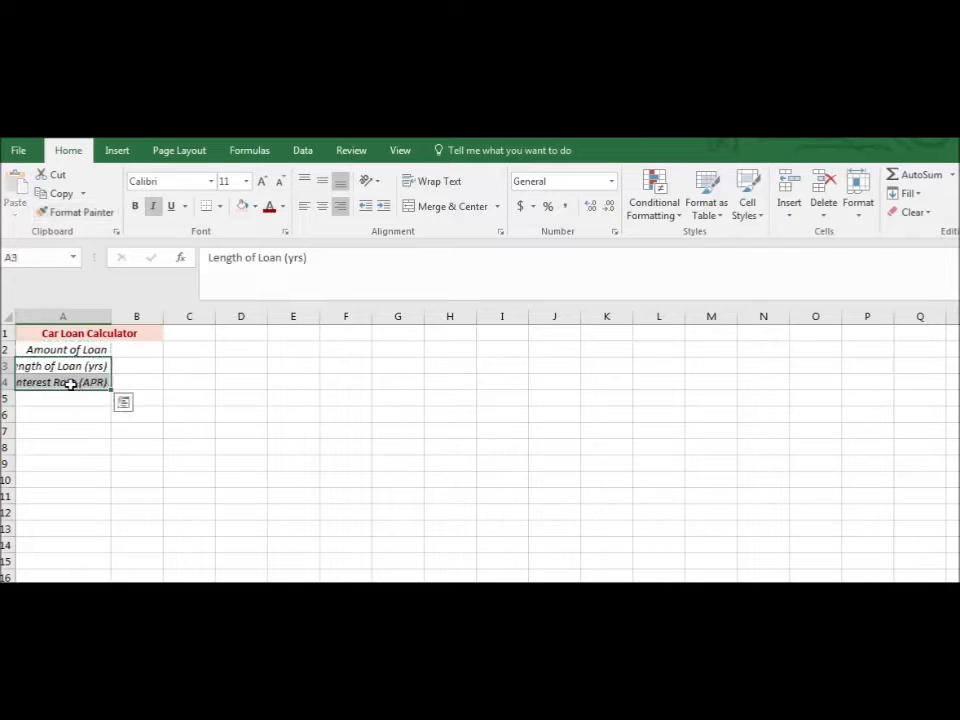
{"action": "double_click", "coordinate": [110, 315]}
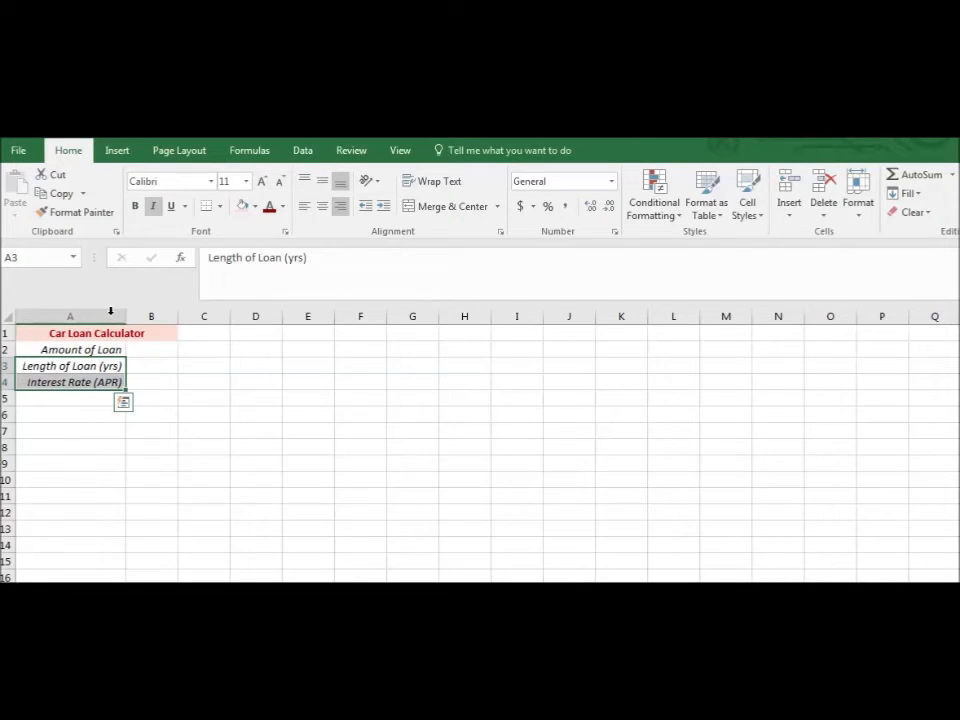
Enter the label "Payment (monthly)" in cell A6, leaving row 5 empty
{"action": "left_click", "coordinate": [110, 415]}
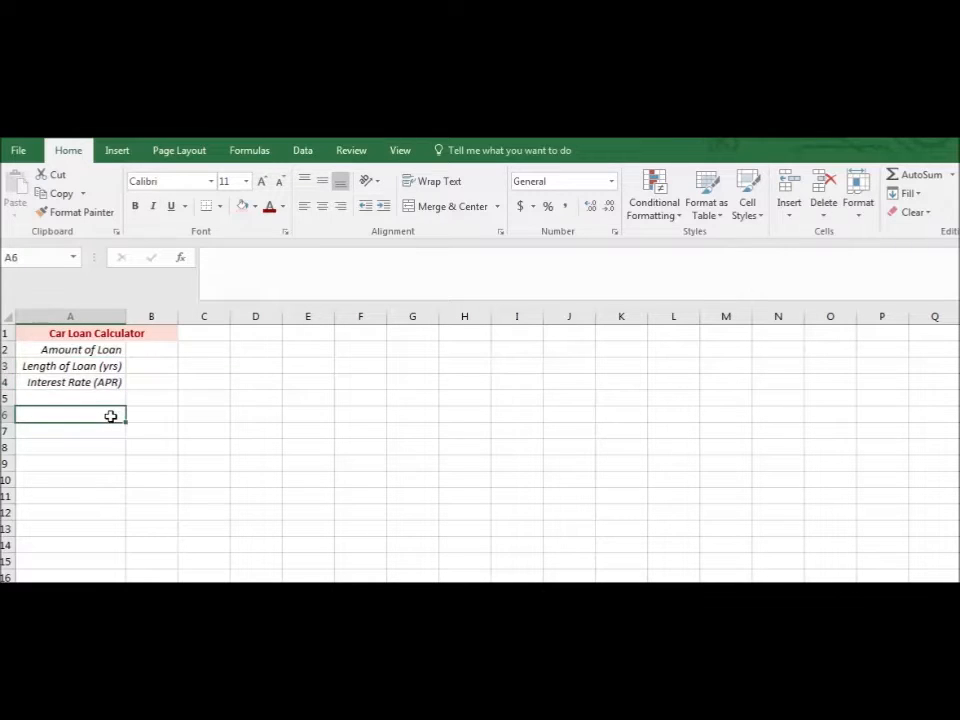
{"action": "type", "text": "pAY"}
{"action": "key", "text": "BackSpace"}
{"action": "key", "text": "BackSpace"}
{"action": "key", "text": "BackSpace"}
{"action": "type", "text": "Paymon"}
{"action": "key", "text": "BackSpace"}
{"action": "key", "text": "BackSpace"}
{"action": "type", "text": "et"}
{"action": "key", "text": "BackSpace"}
{"action": "type", "text": "nt"}
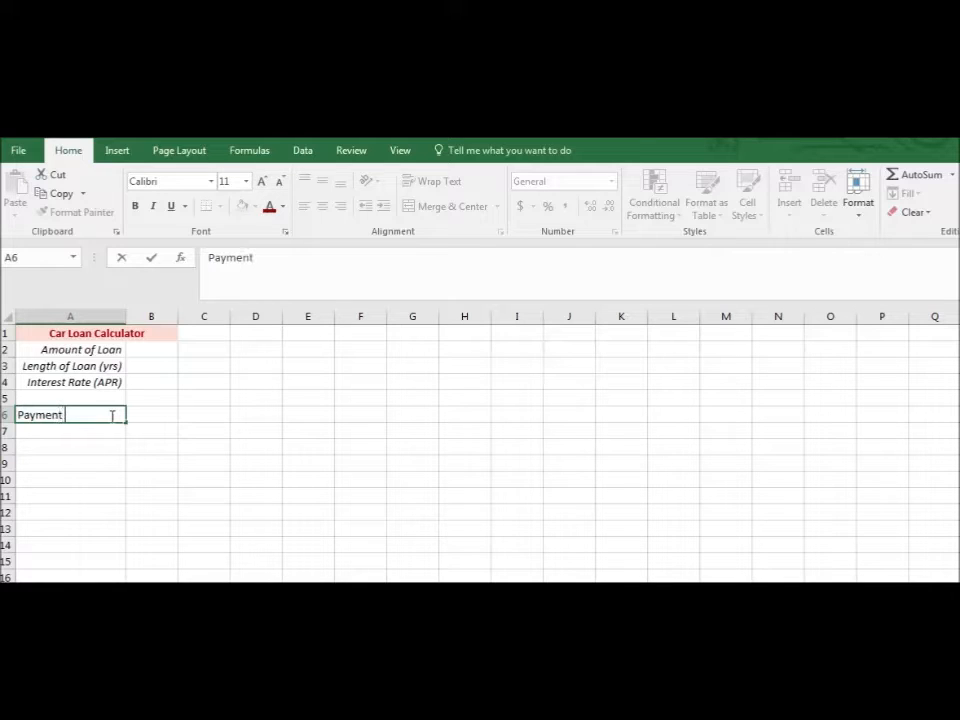
{"action": "type", "text": " (monl"}
{"action": "key", "text": "BackSpace"}
{"action": "type", "text": "thl"}
{"action": "key", "text": "BackSpace"}
{"action": "type", "text": "hly)"}
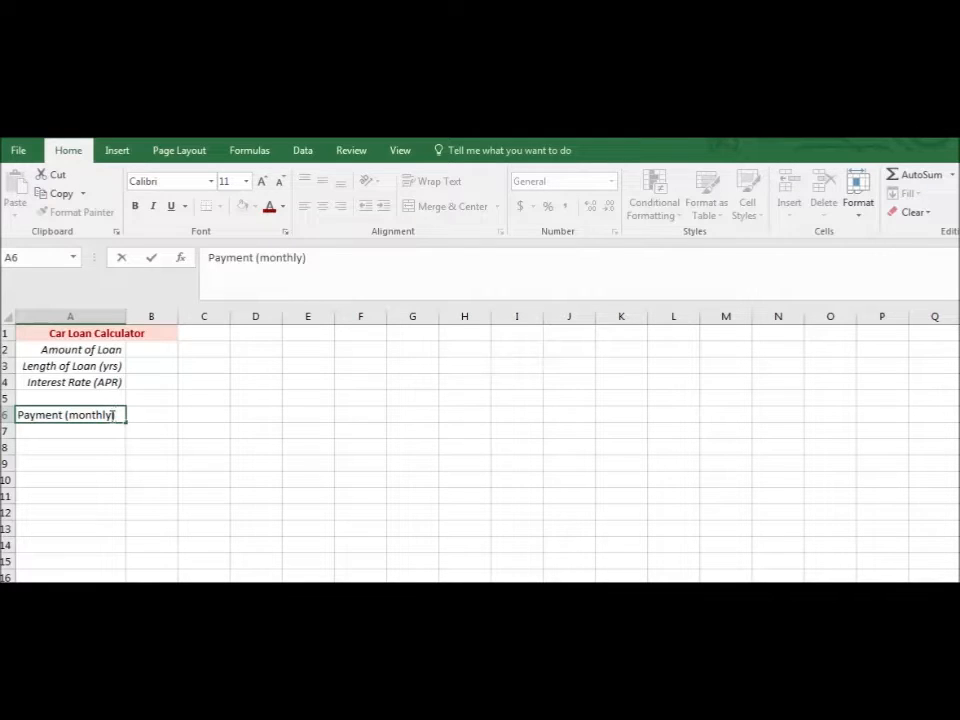
{"action": "key", "text": "Return"}
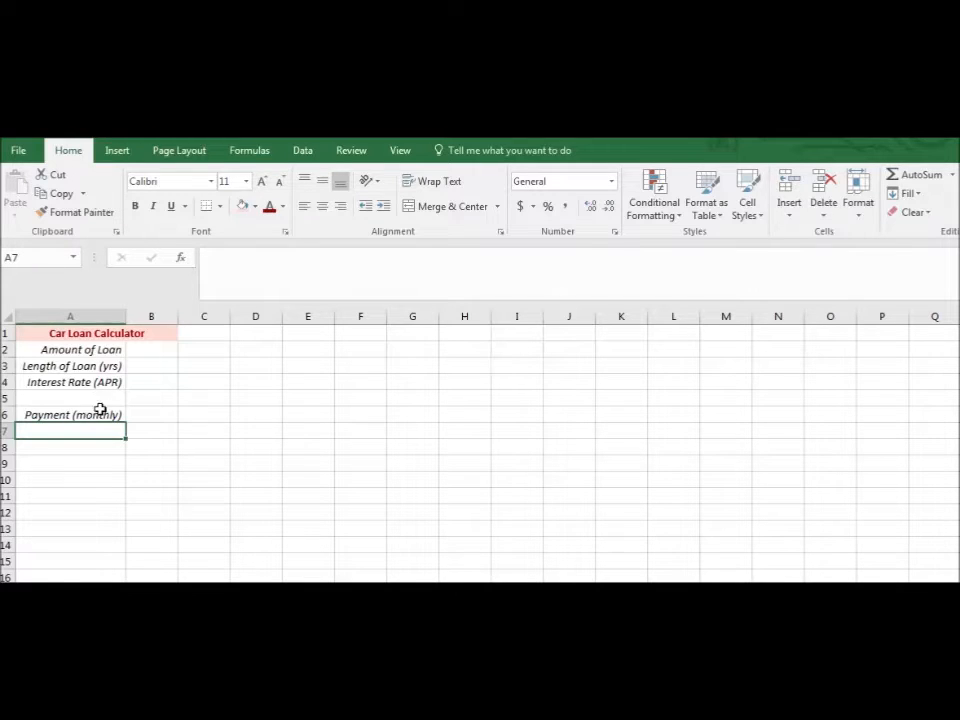
{"action": "left_click", "coordinate": [102, 411]}
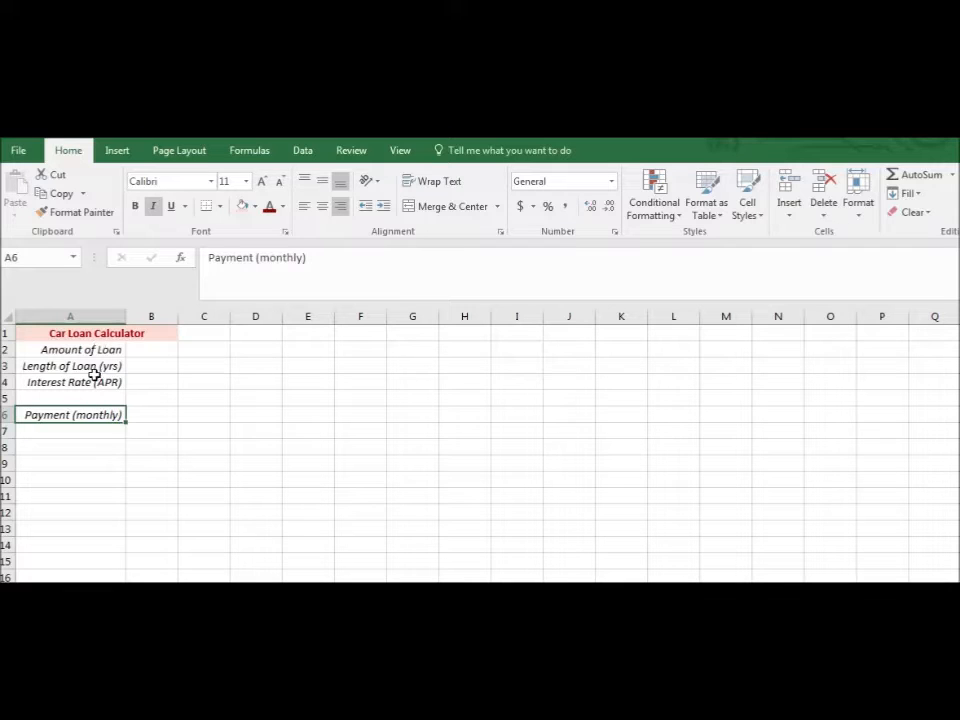
Make the "Payment (monthly)" label in cell A6 bold
{"action": "left_click", "coordinate": [137, 207]}
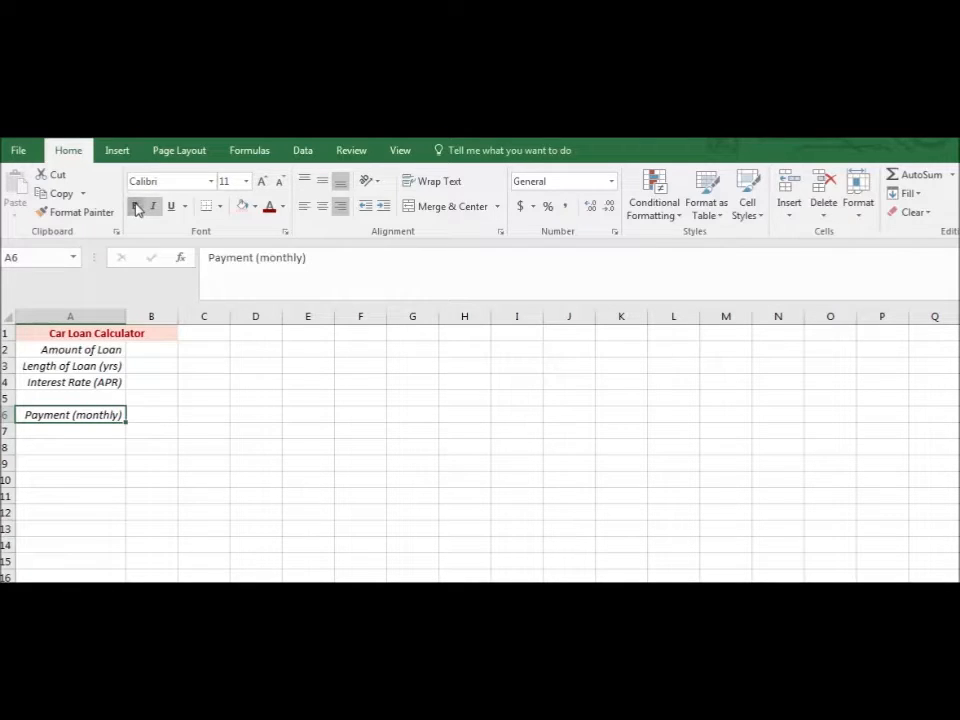
{"action": "left_click", "coordinate": [158, 421]}
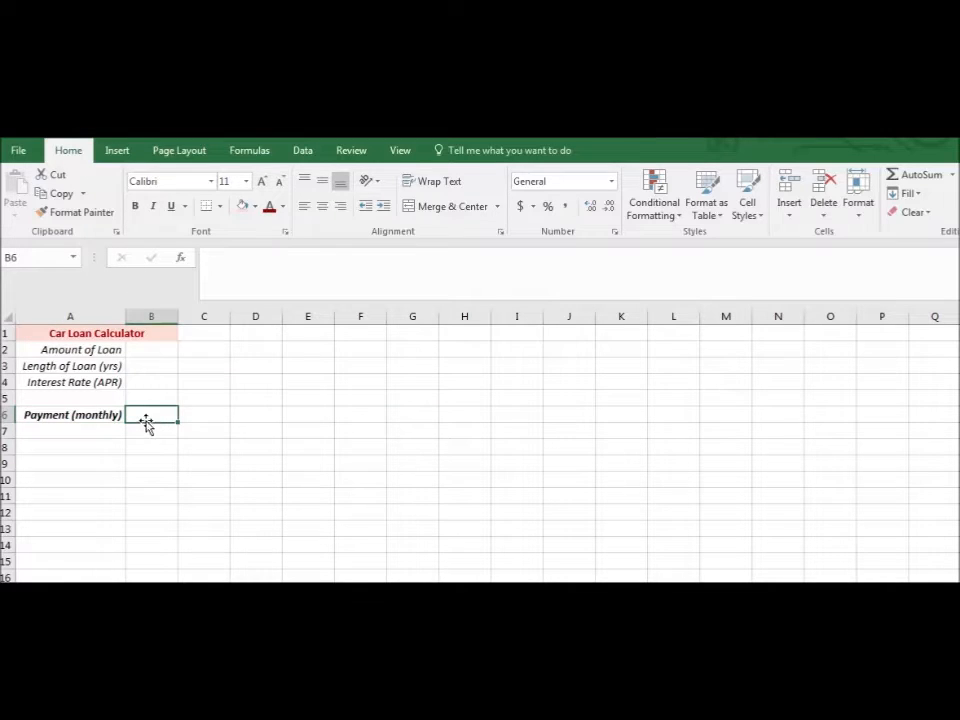
Enter a loan amount of 5000 in B2 and format it as dollar accounting with no decimal places
{"action": "left_click", "coordinate": [156, 350]}
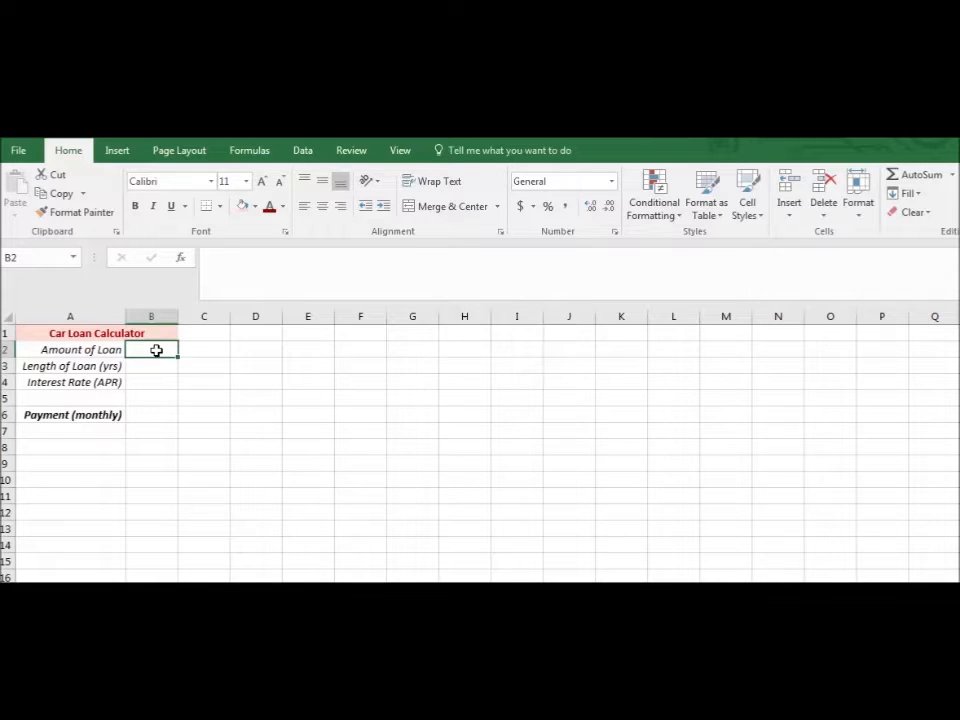
{"action": "type", "text": "5000"}
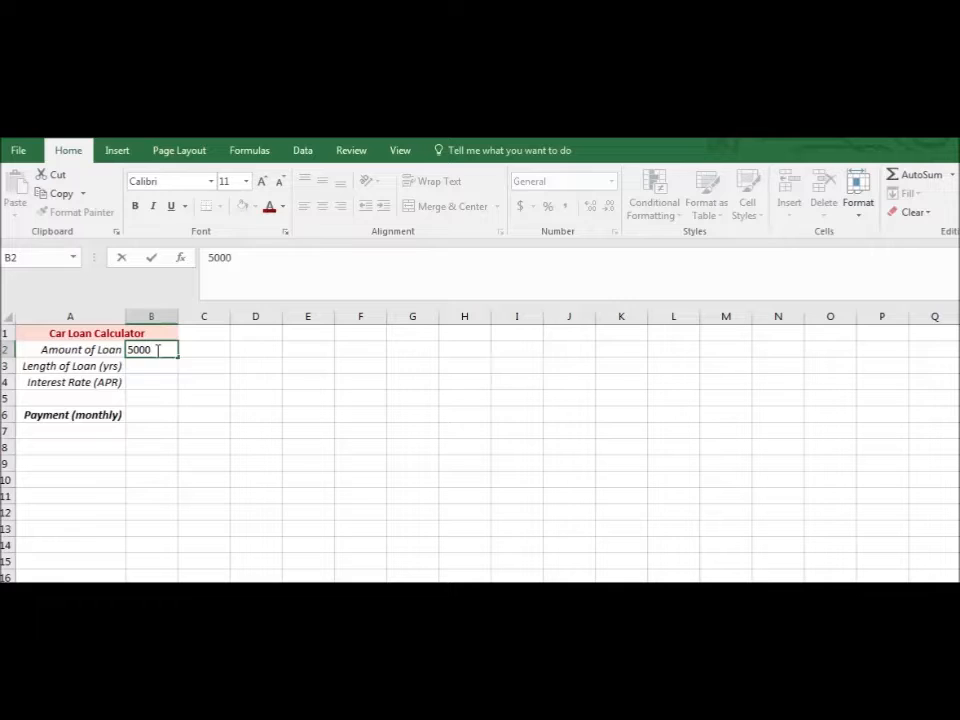
{"action": "key", "text": "Return"}
{"action": "left_click", "coordinate": [156, 349]}
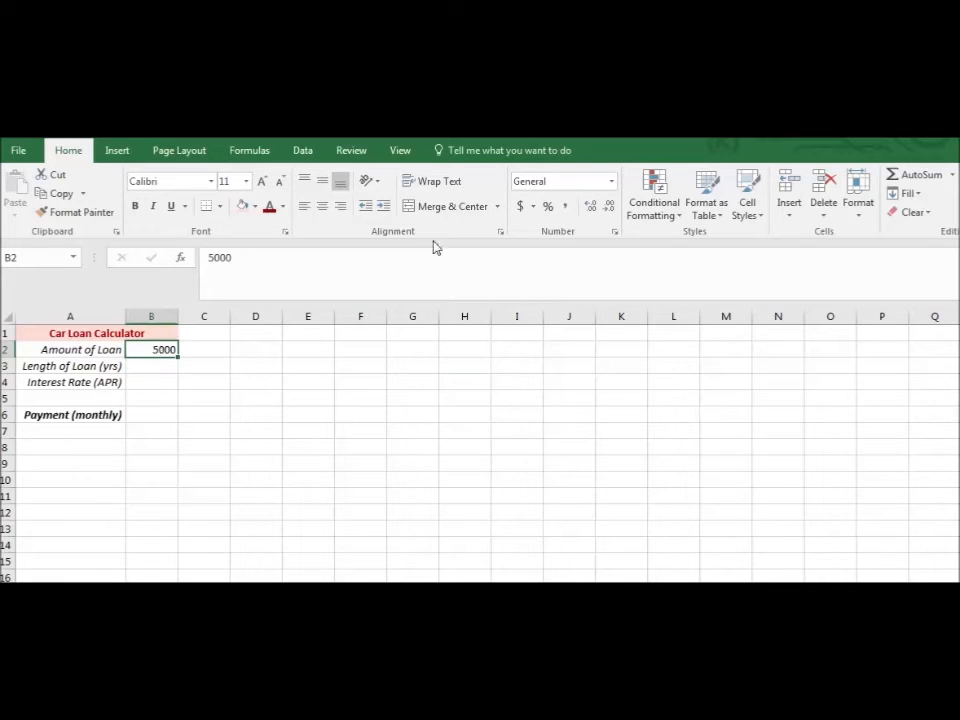
{"action": "left_click", "coordinate": [521, 206]}
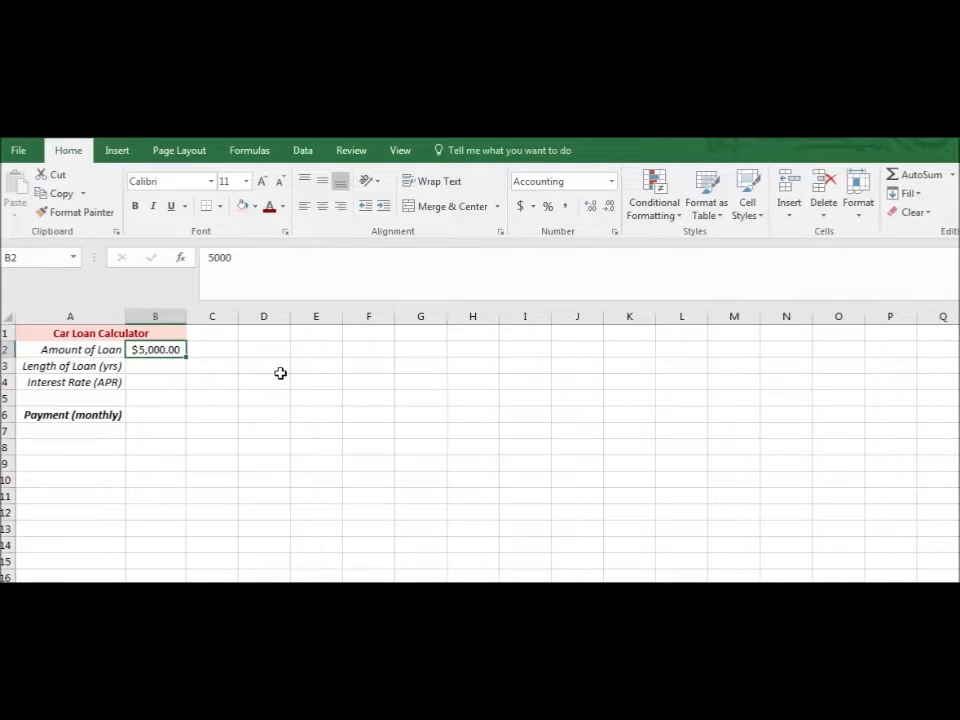
{"action": "left_click", "coordinate": [608, 210]}
{"action": "left_click", "coordinate": [608, 210]}
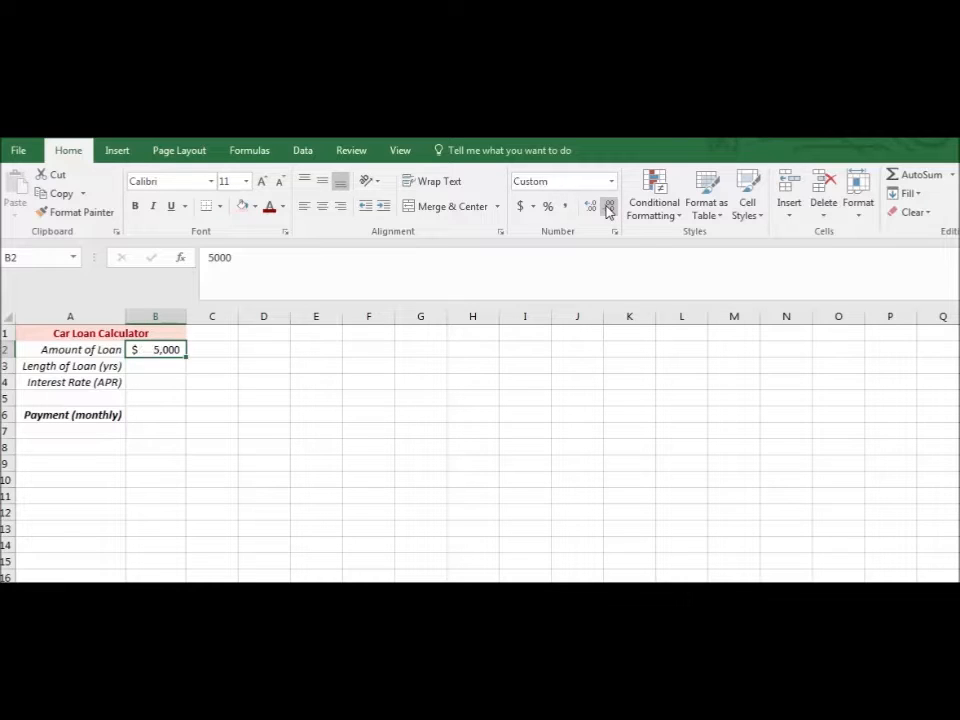
Enter a loan length of 3 years in B3 and an interest rate of 5% in B4
{"action": "left_click", "coordinate": [168, 367]}
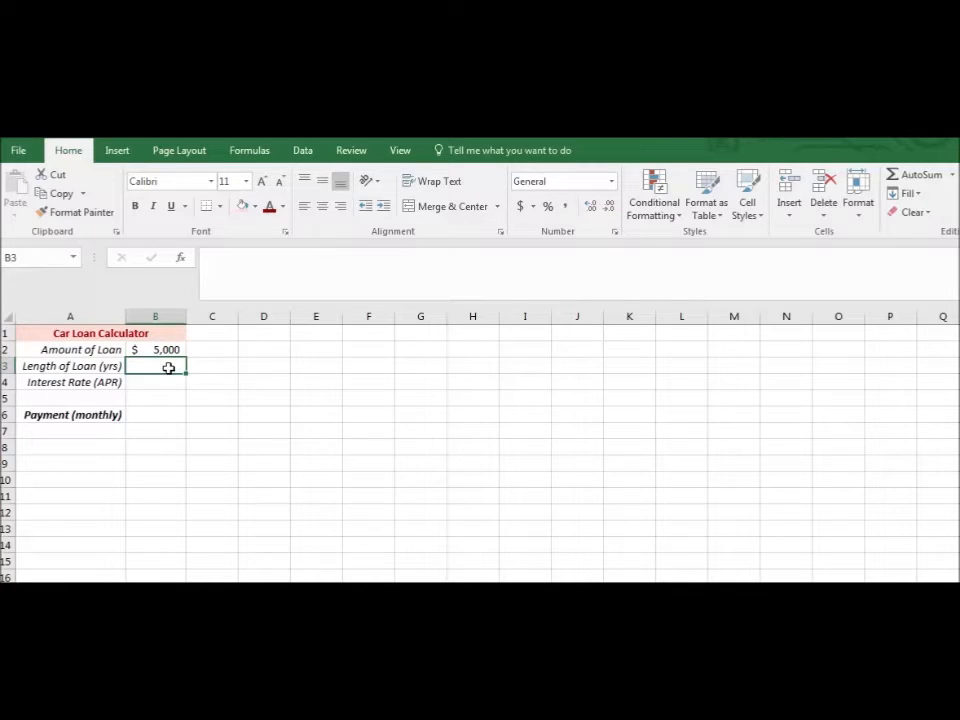
{"action": "type", "text": "3"}
{"action": "key", "text": "Return"}
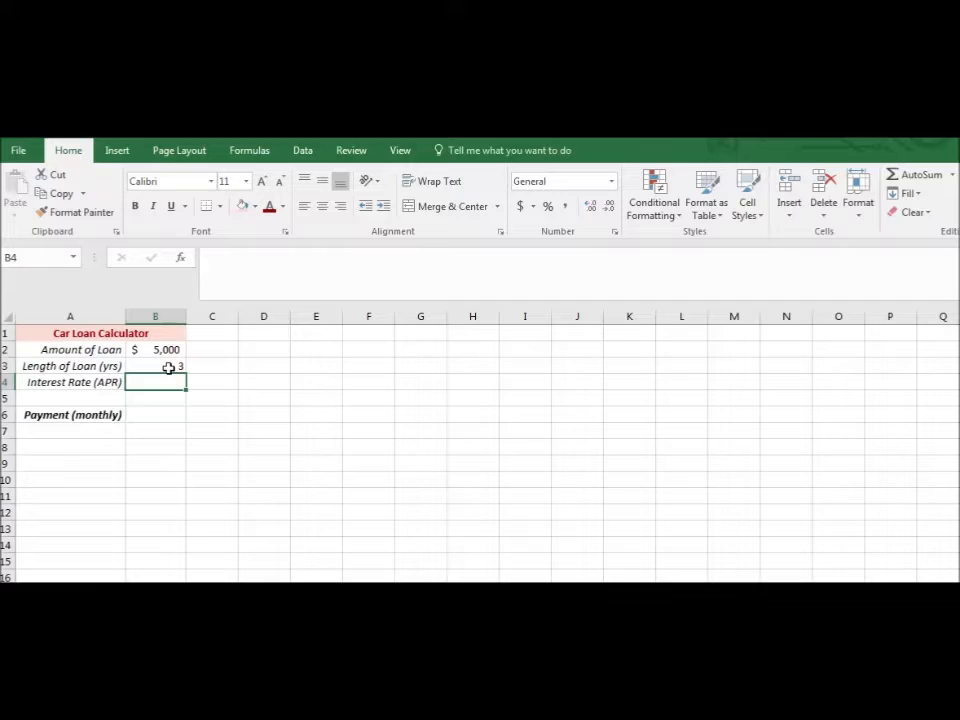
{"action": "type", "text": "%"}
{"action": "key", "text": "BackSpace"}
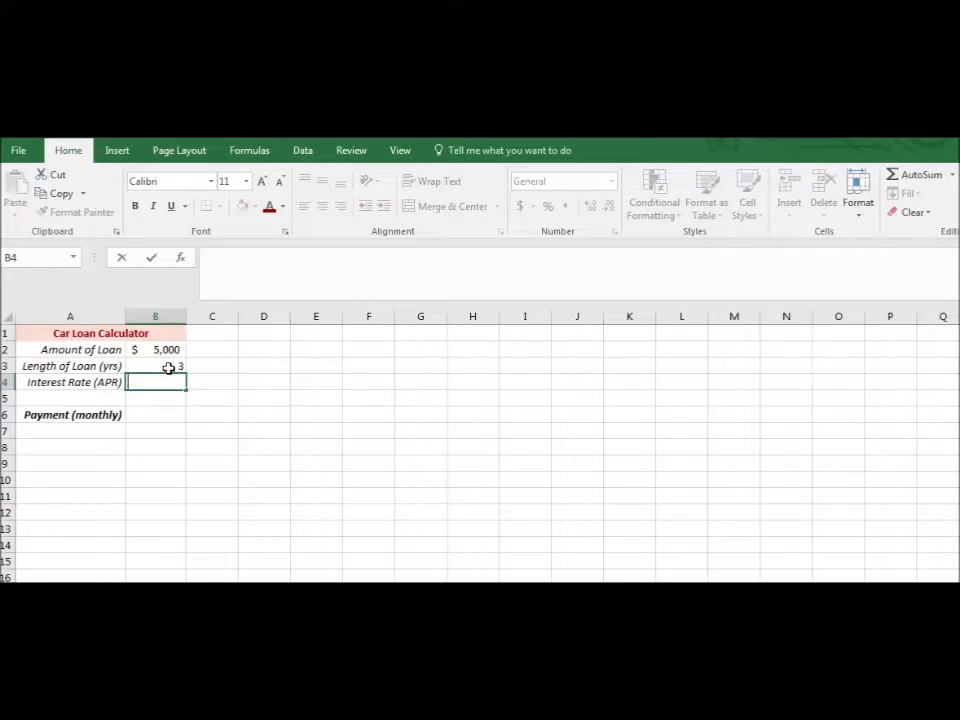
{"action": "type", "text": "5%"}
{"action": "key", "text": "Return"}
Try the comma style on the interest rate in B4 and return it to percent style
{"action": "left_click", "coordinate": [169, 381]}
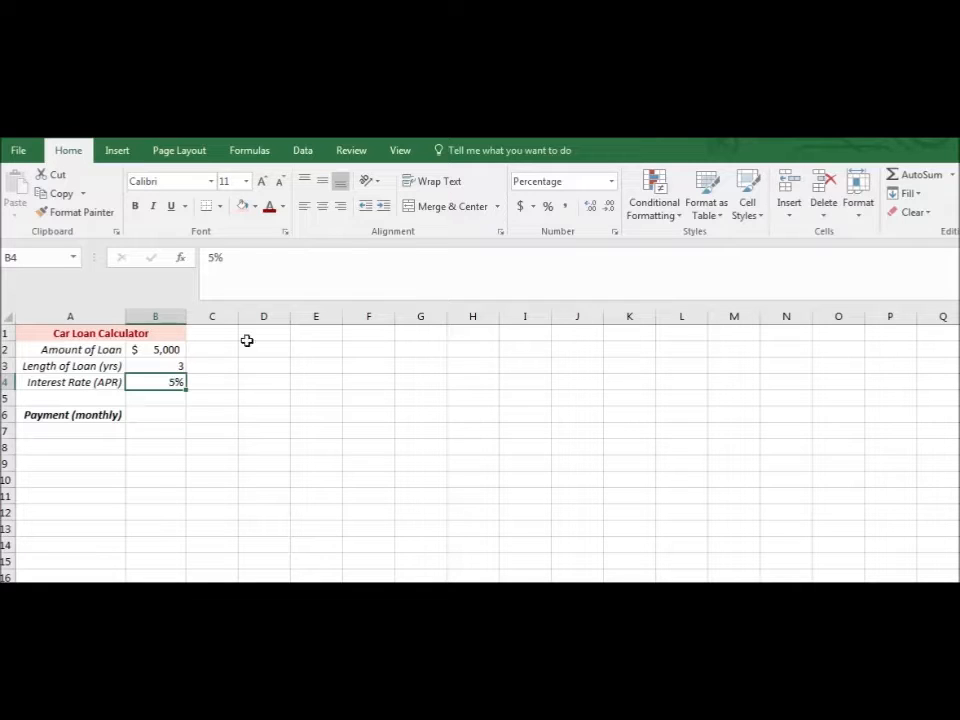
{"action": "left_click", "coordinate": [566, 206]}
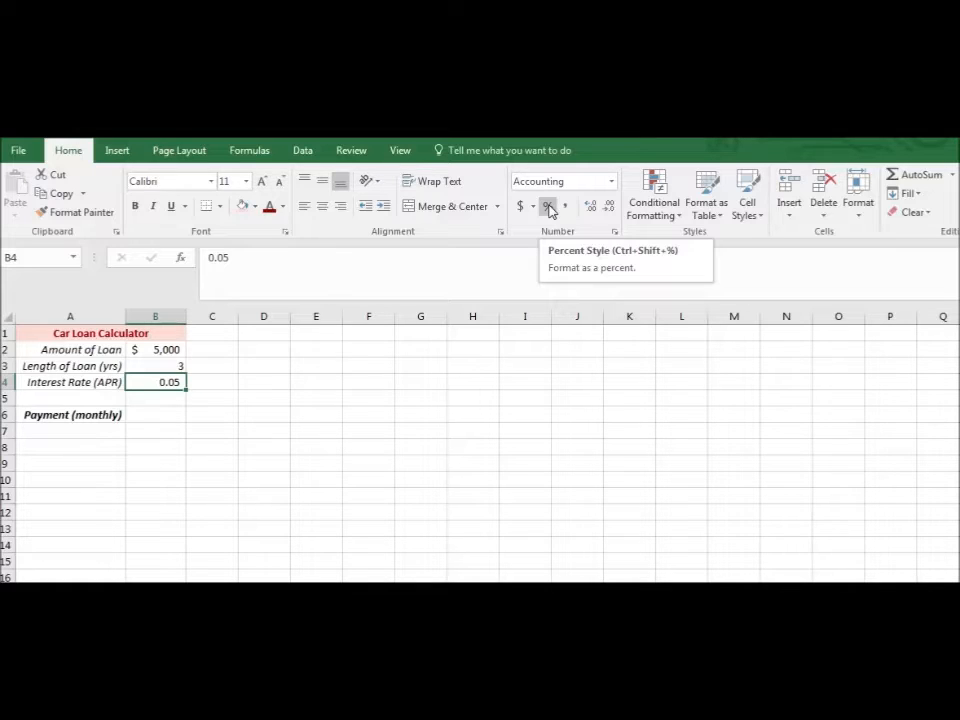
{"action": "left_click", "coordinate": [548, 207]}
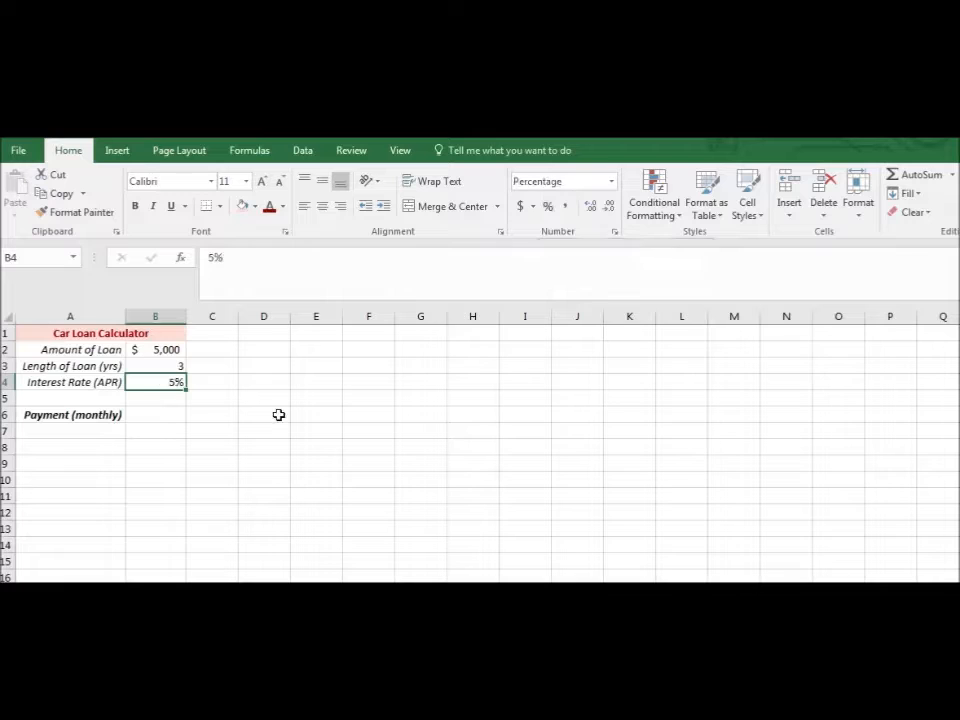
Insert the PMT function in cell B6, finding it with a function search for "financial"
{"action": "left_click", "coordinate": [174, 415]}
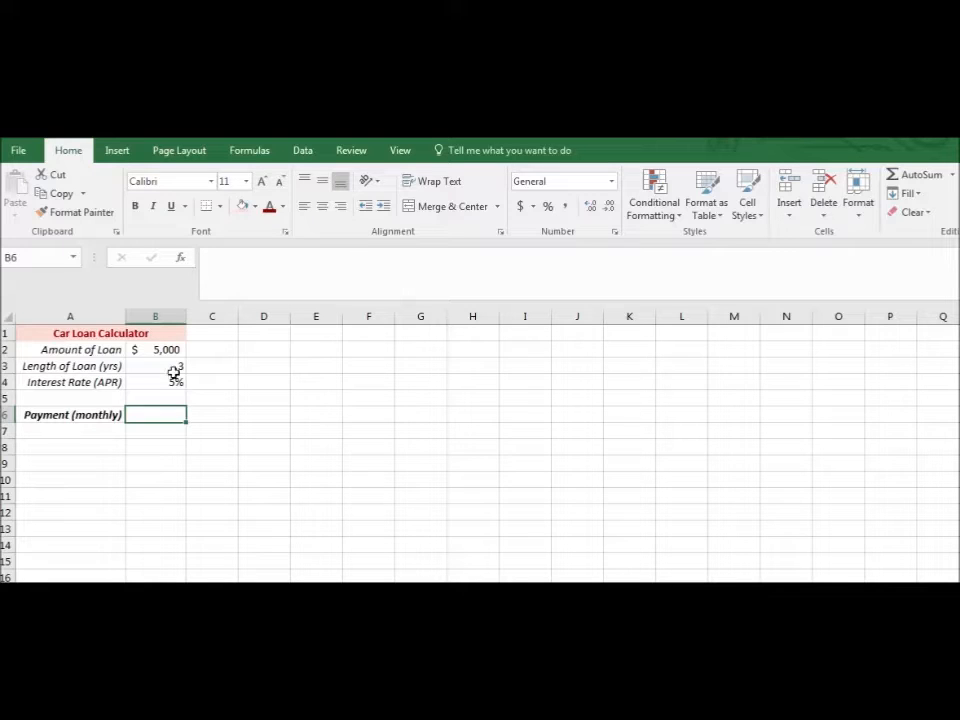
{"action": "left_click", "coordinate": [182, 259]}
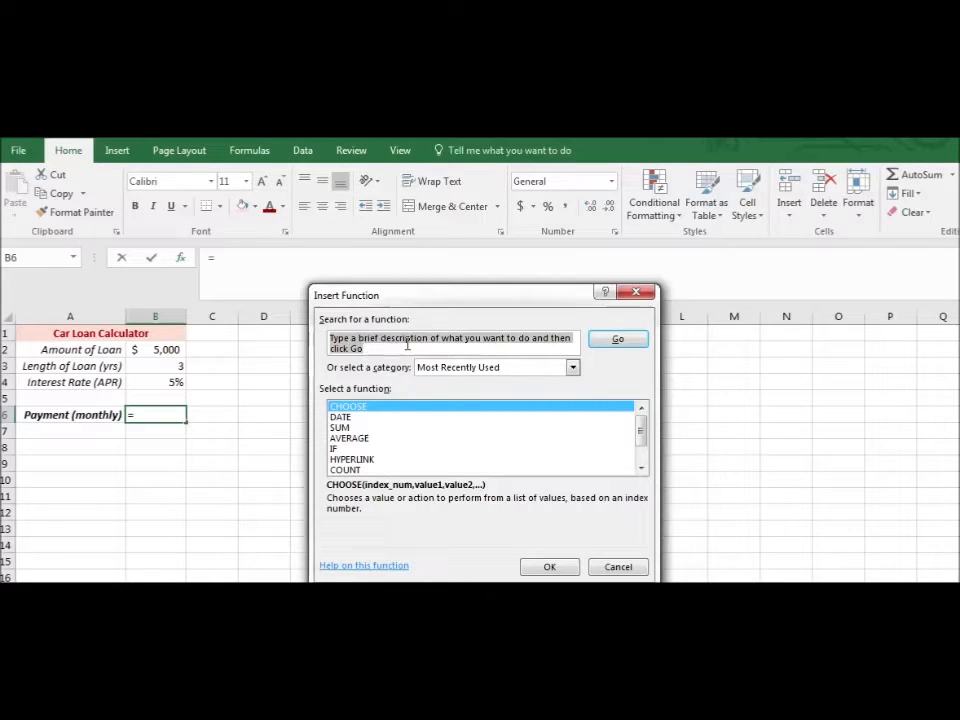
{"action": "type", "text": "finan"}
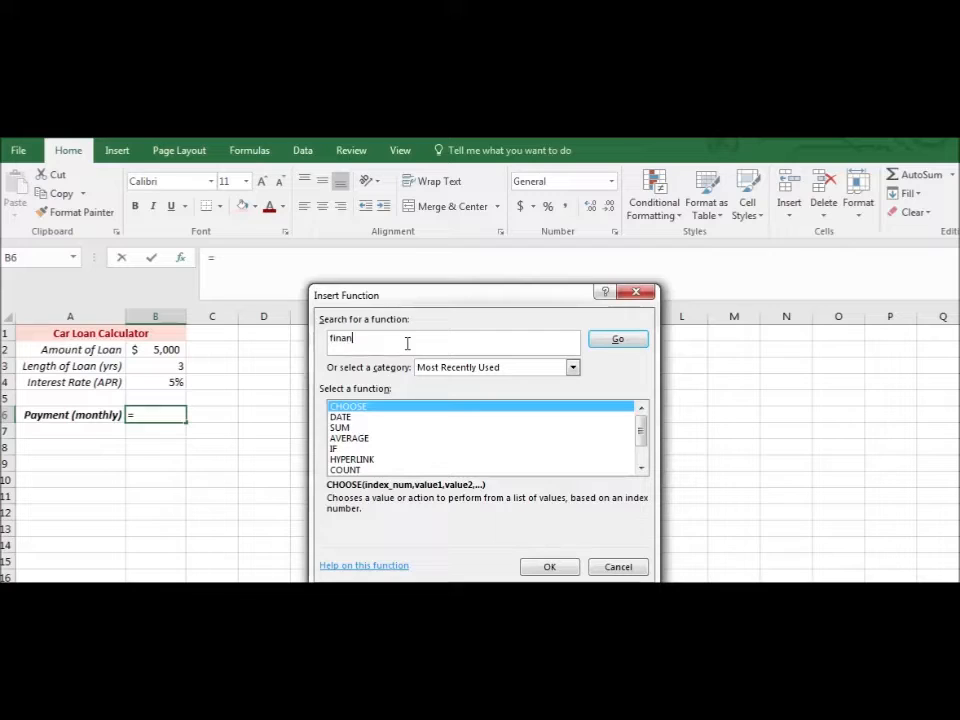
{"action": "type", "text": "cial"}
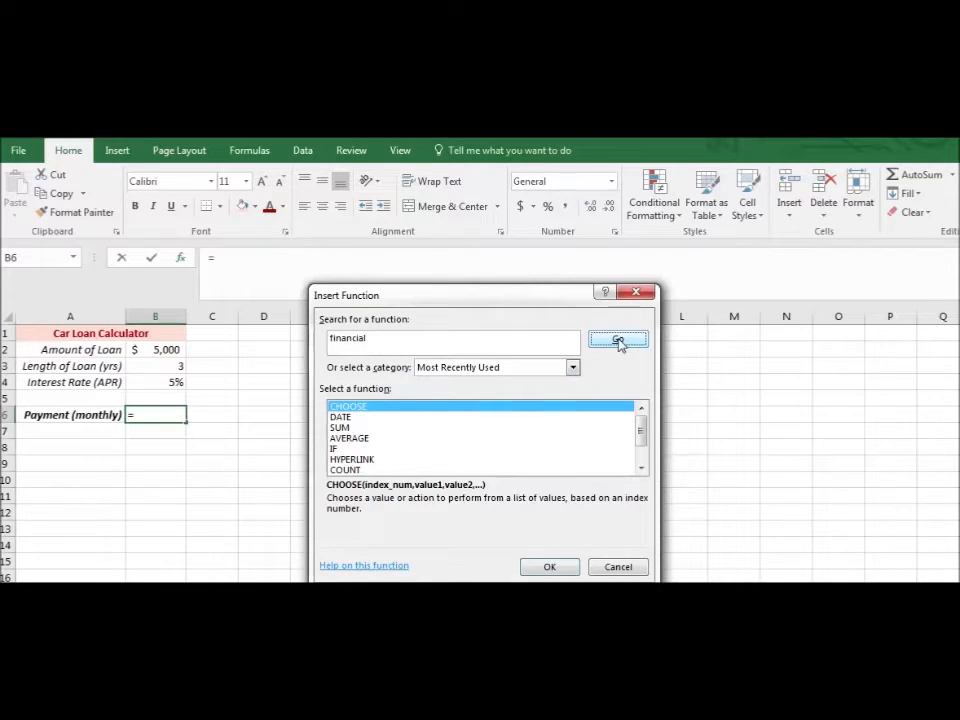
{"action": "left_click", "coordinate": [618, 340]}
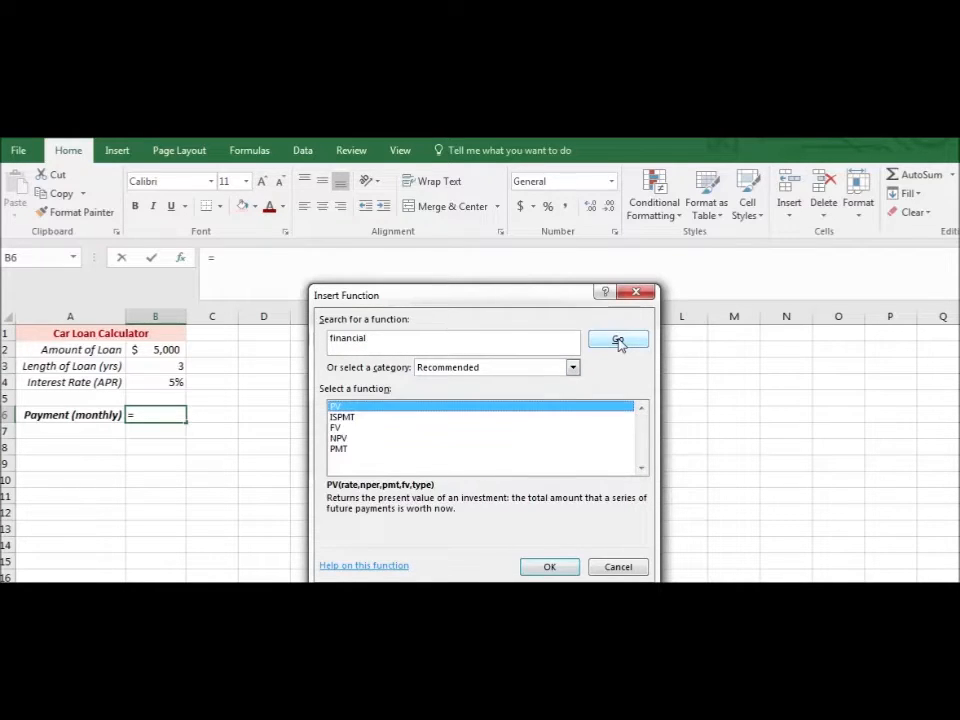
{"action": "left_click", "coordinate": [343, 428]}
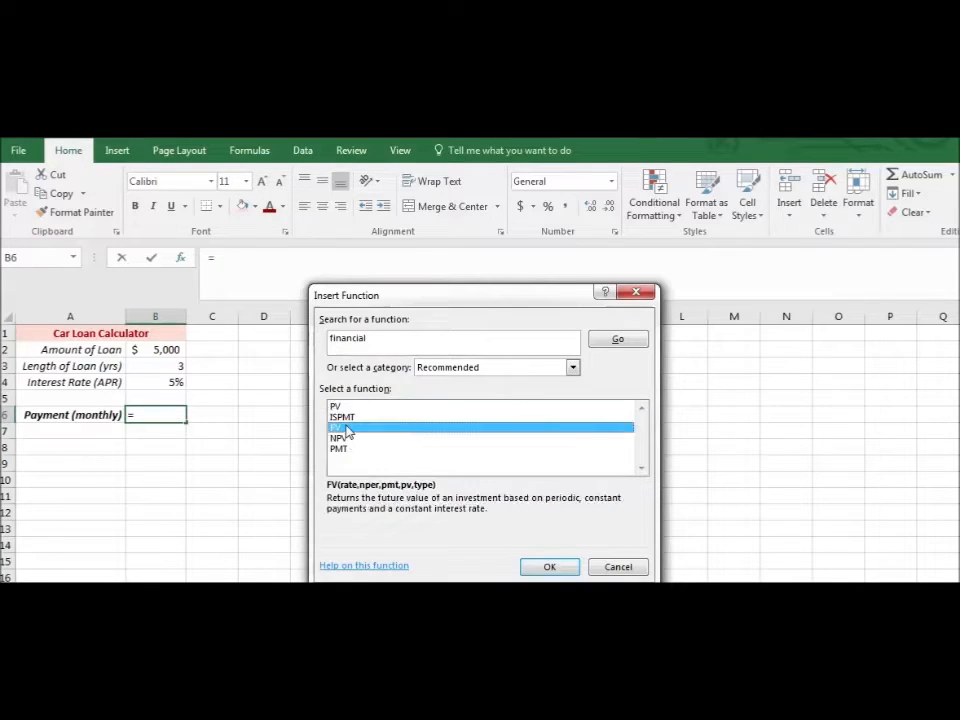
{"action": "left_click", "coordinate": [345, 438]}
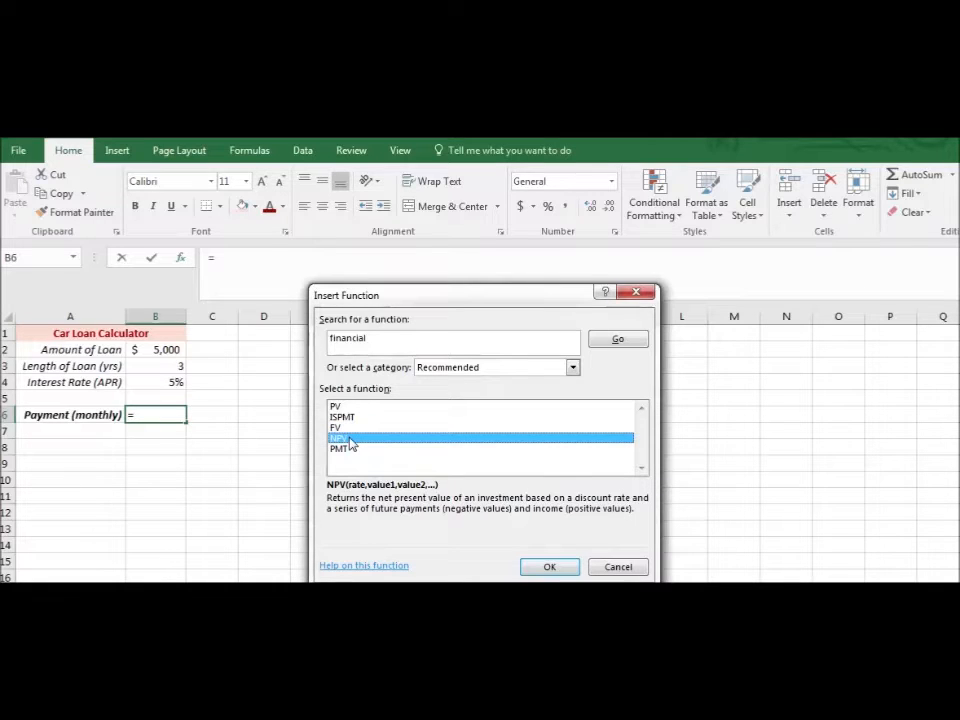
{"action": "left_click", "coordinate": [353, 450]}
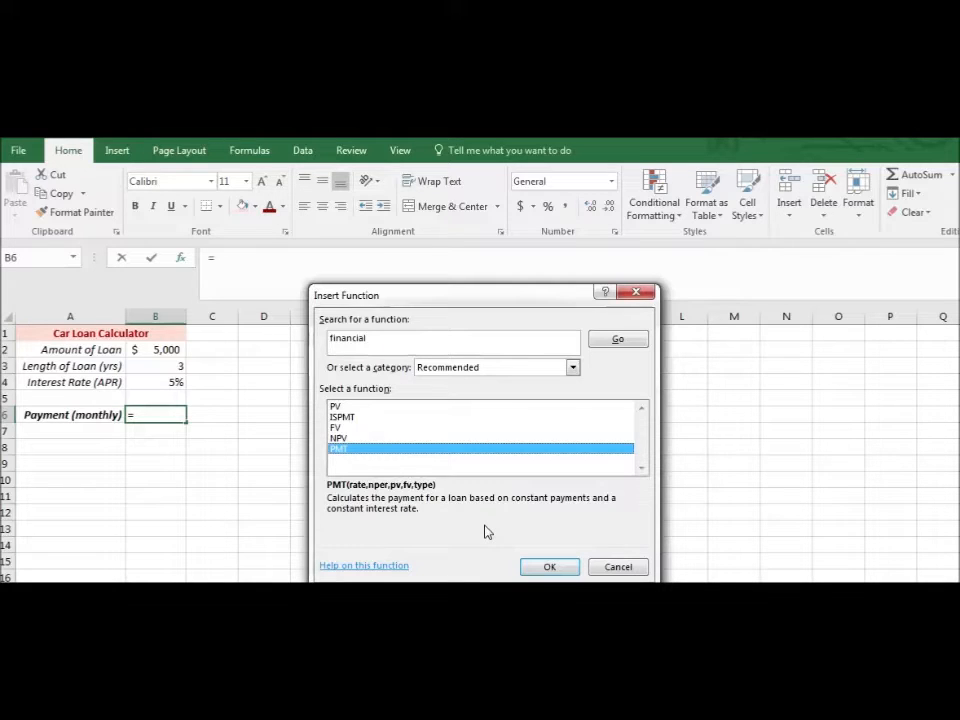
{"action": "left_click", "coordinate": [552, 567]}
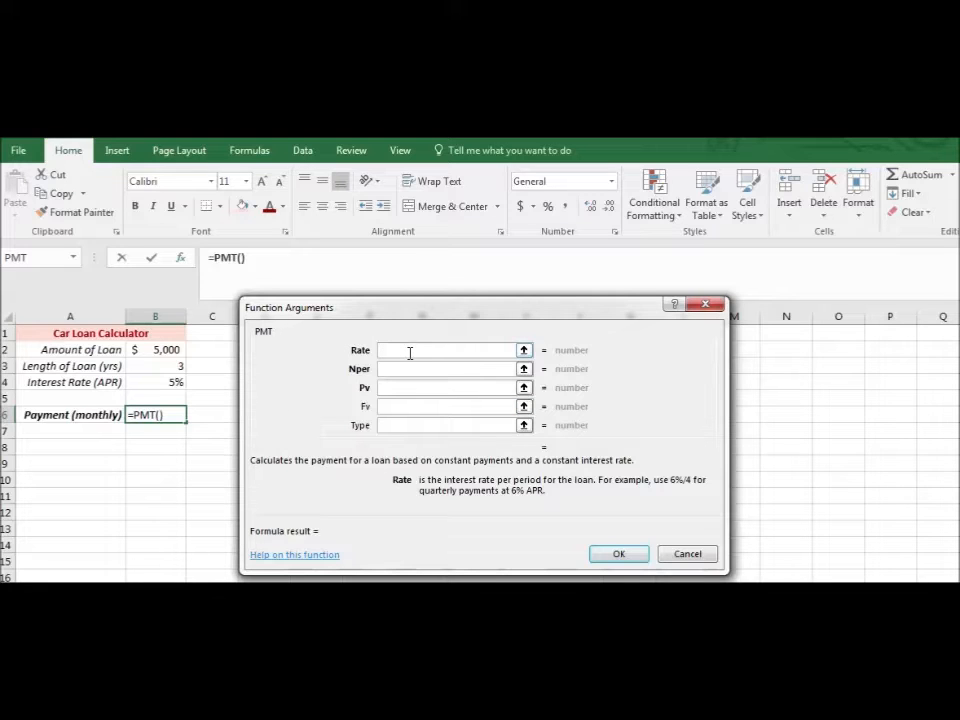
Set the Rate argument of PMT to the monthly interest rate, B4/12
{"action": "left_click", "coordinate": [150, 382]}
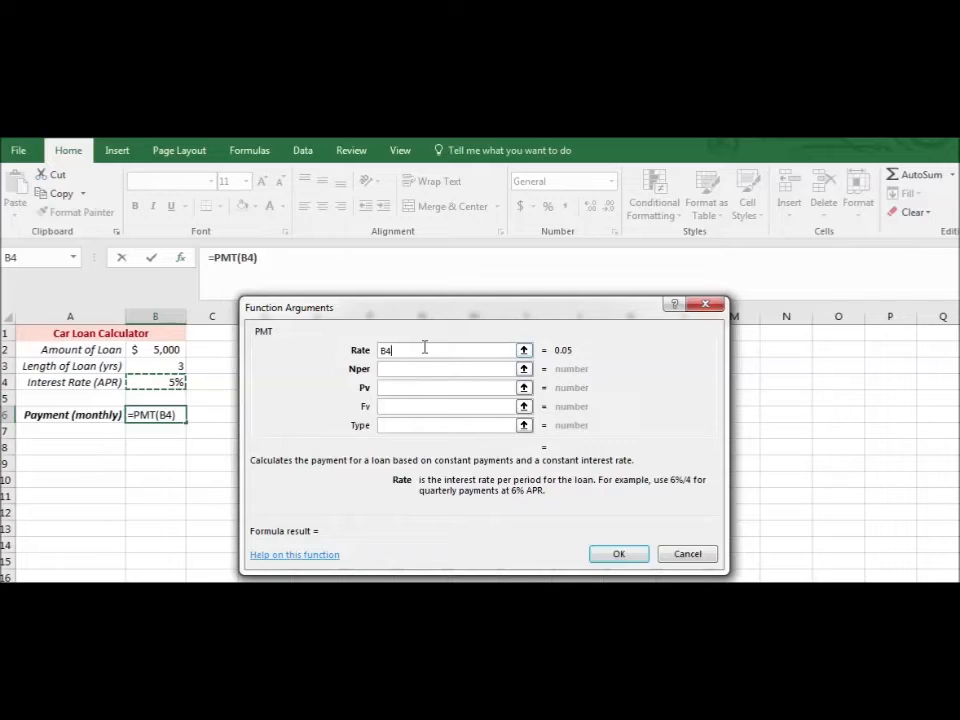
{"action": "type", "text": "/"}
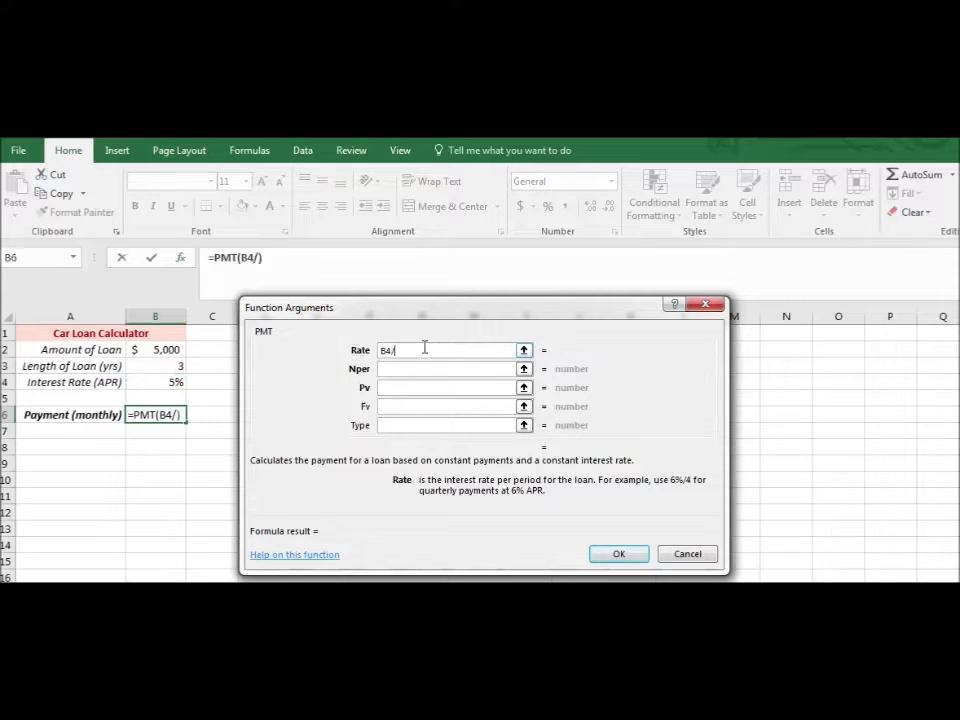
{"action": "type", "text": "12"}
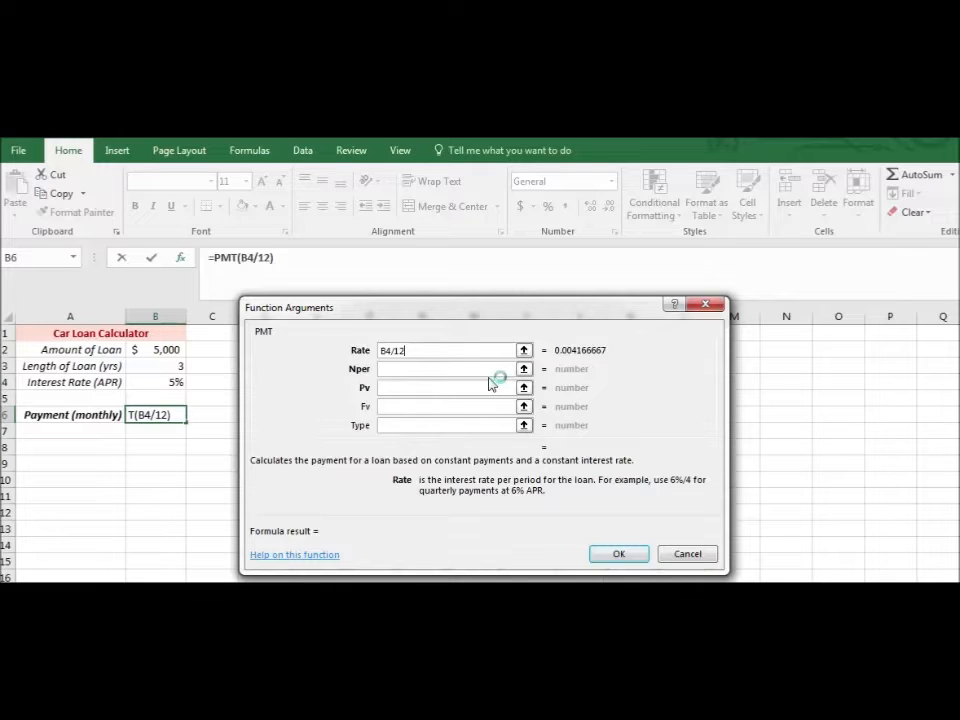
{"action": "left_click", "coordinate": [424, 368]}
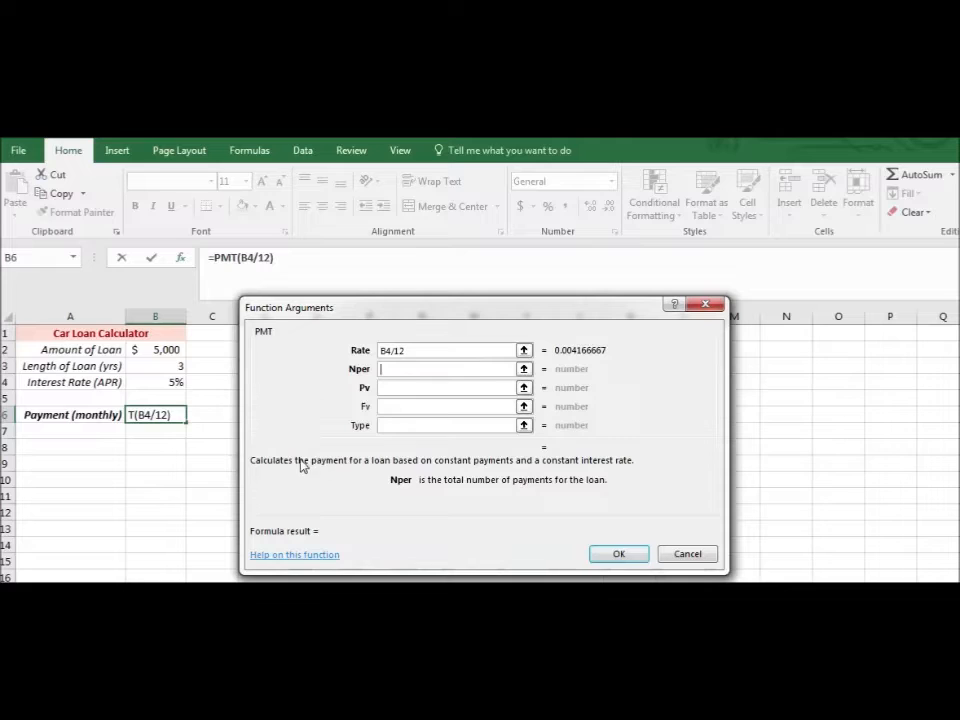
{"action": "left_click", "coordinate": [157, 349]}
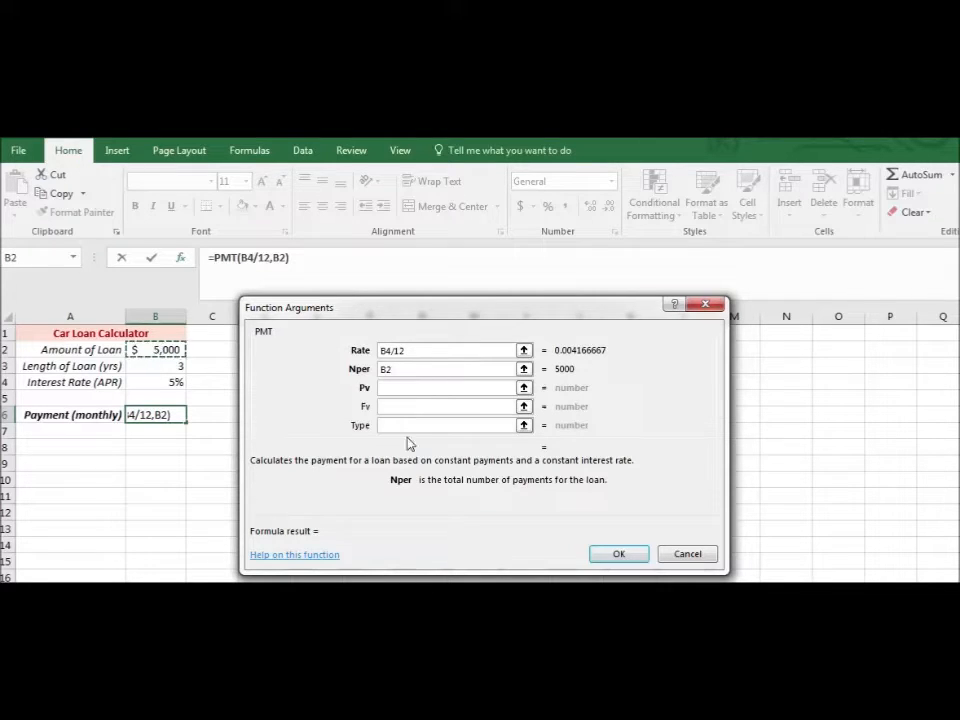
{"action": "left_click", "coordinate": [408, 387]}
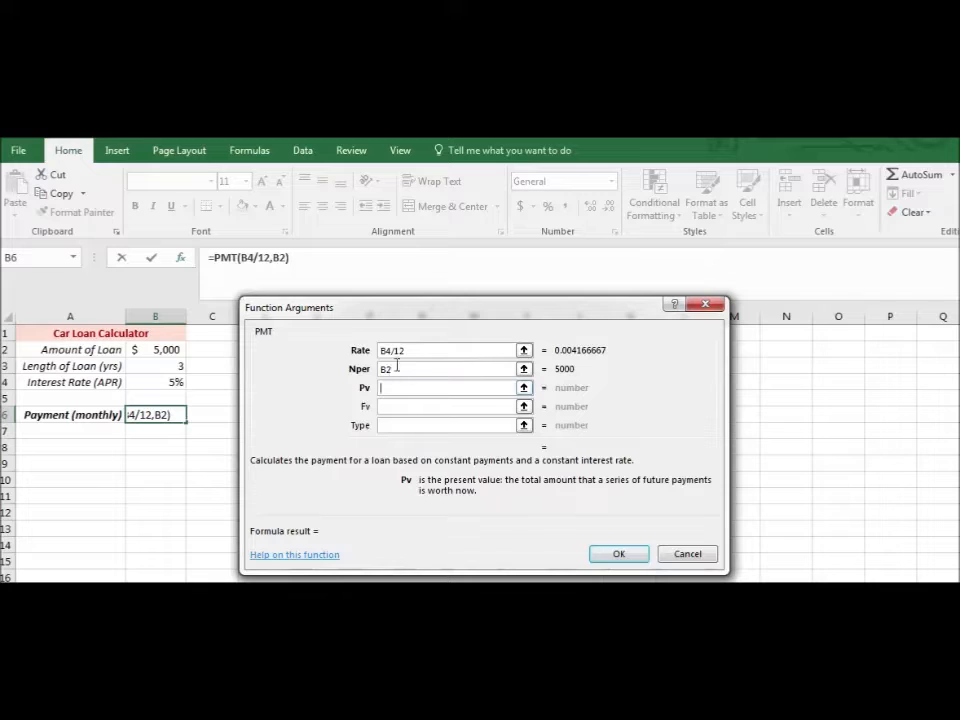
Set the PMT function's Nper argument to B3*12 and its Pv argument to the loan amount in B2
{"action": "left_click", "coordinate": [397, 366]}
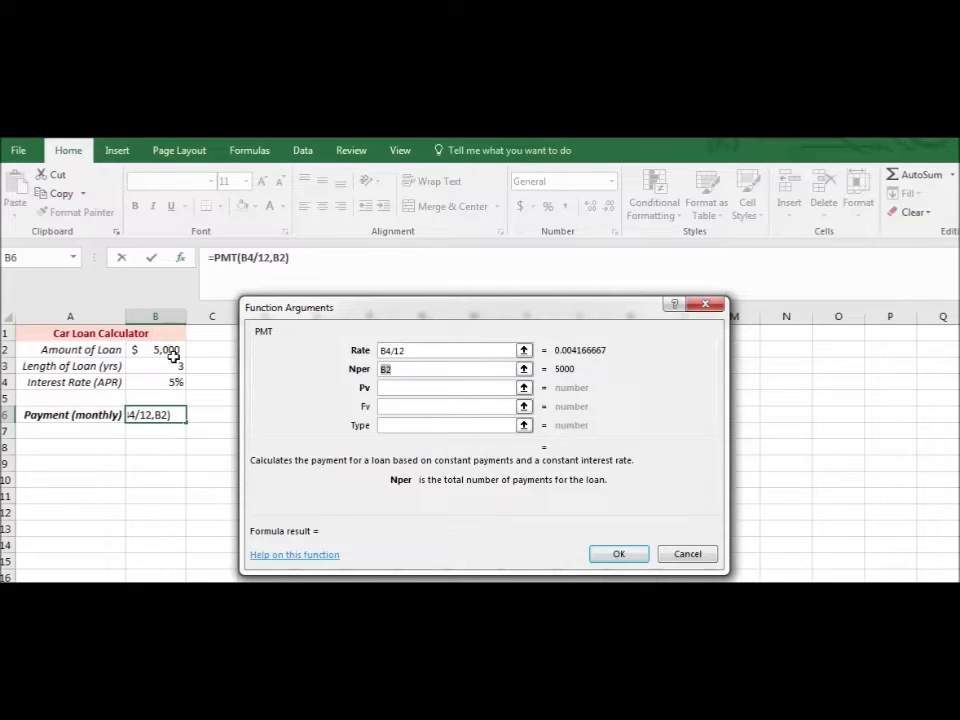
{"action": "left_click", "coordinate": [140, 367]}
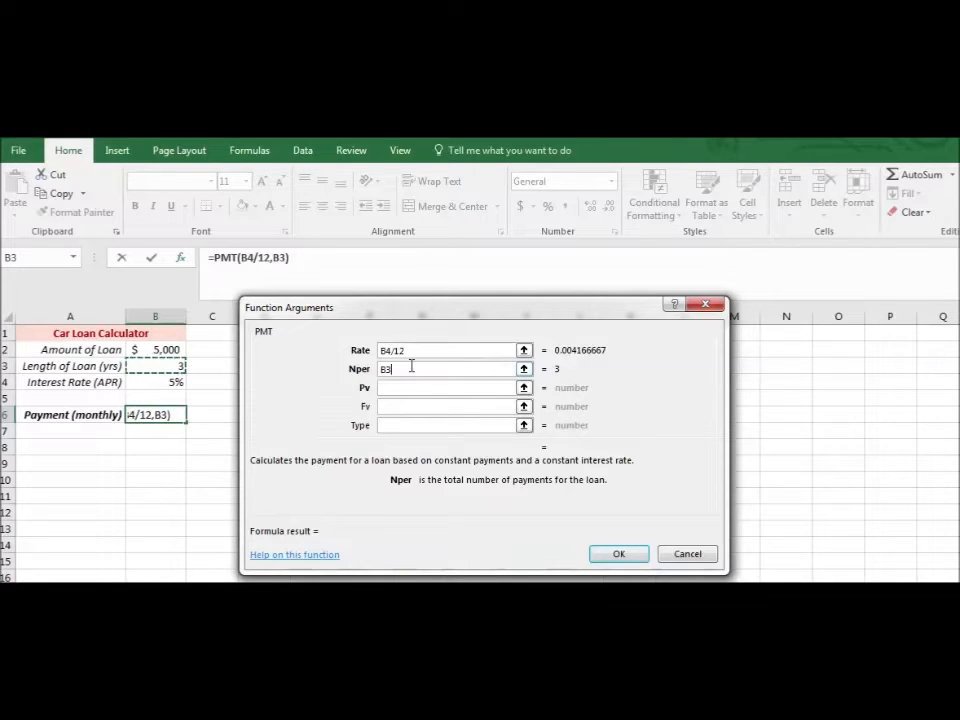
{"action": "type", "text": "*"}
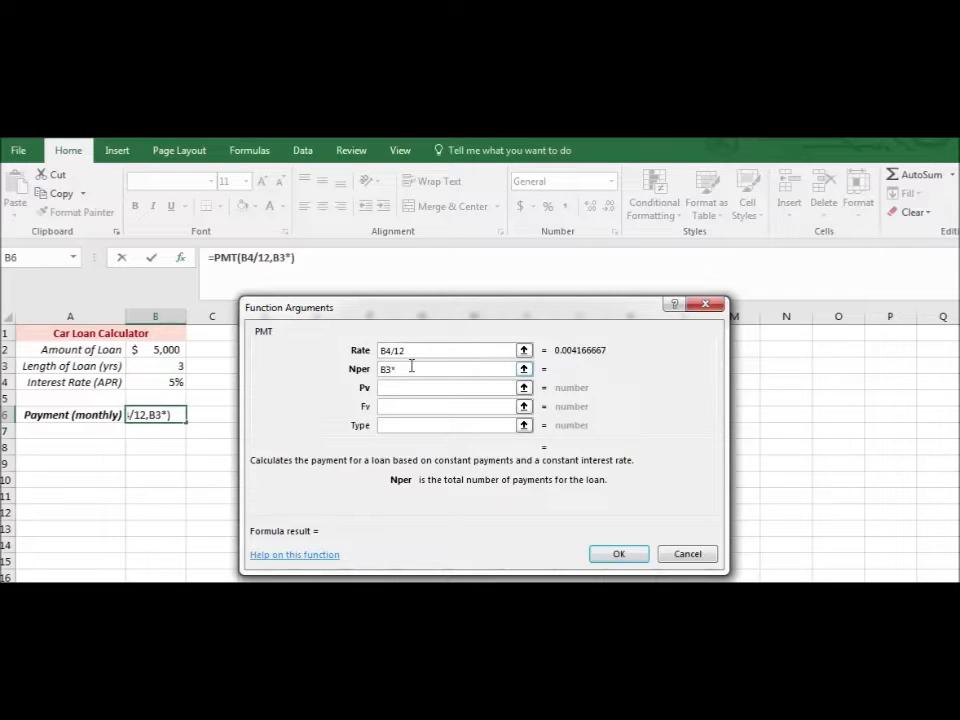
{"action": "type", "text": "12"}
{"action": "left_click", "coordinate": [435, 390]}
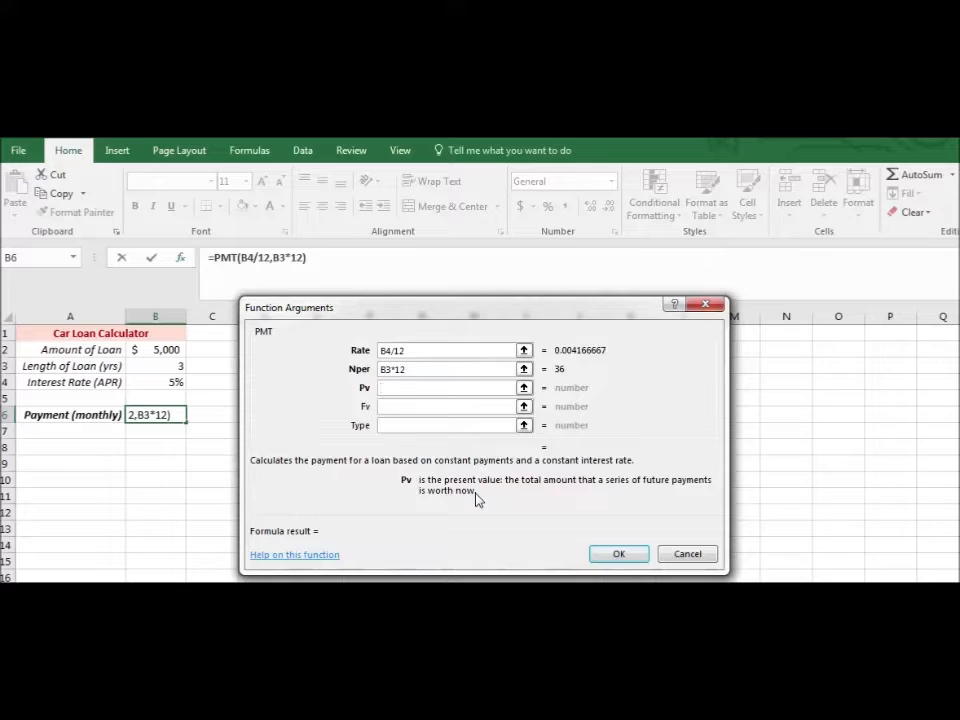
{"action": "left_click", "coordinate": [155, 349]}
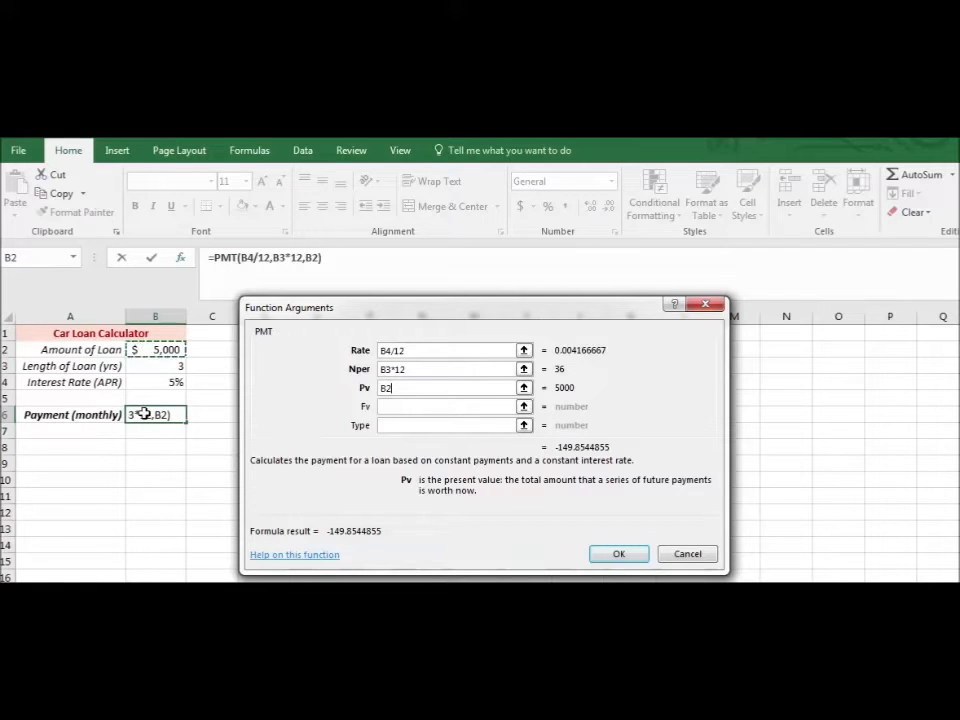
Try a minus sign before B2 in the Pv argument and remove it again
{"action": "left_click", "coordinate": [383, 389]}
{"action": "type", "text": "-"}
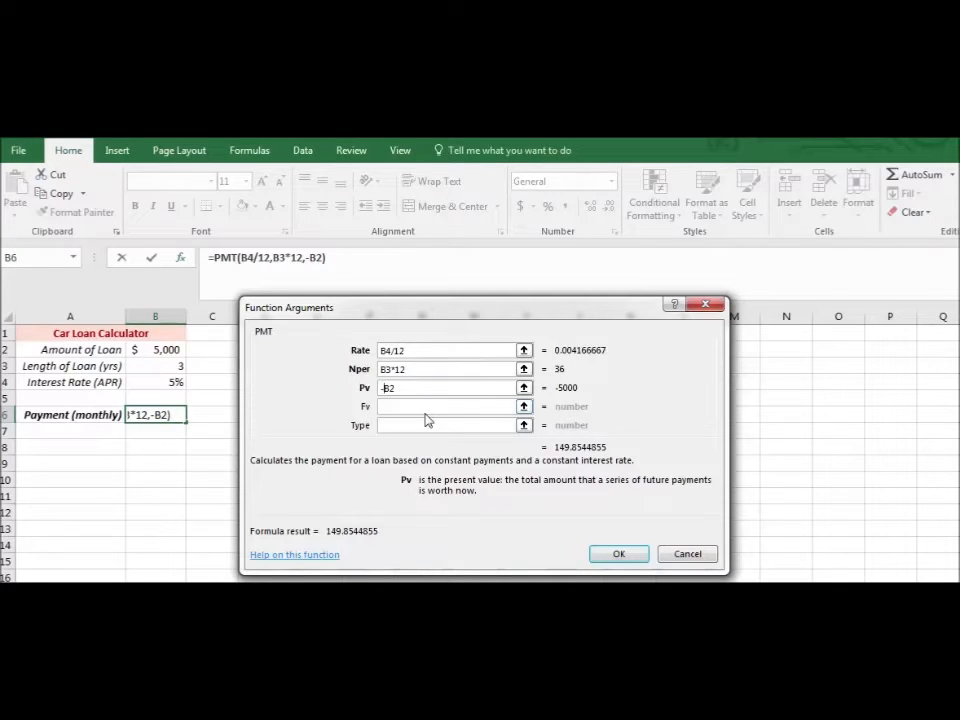
{"action": "key", "text": "BackSpace"}
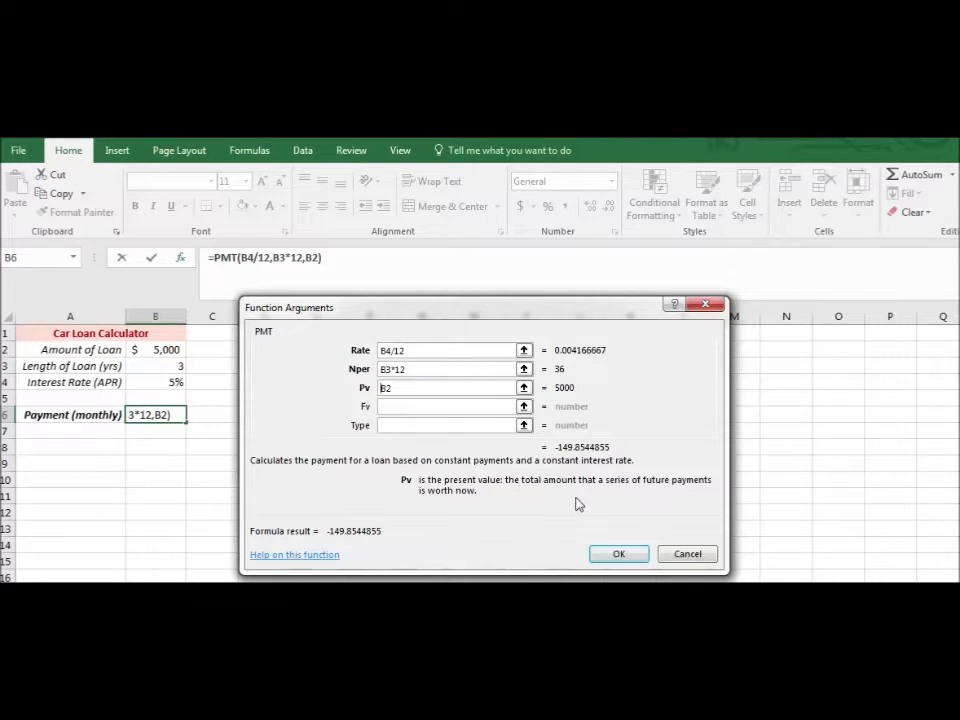
Enter the completed PMT formula, =PMT(B4/12,B3*12,B2), in cell B6
{"action": "left_click", "coordinate": [619, 554]}
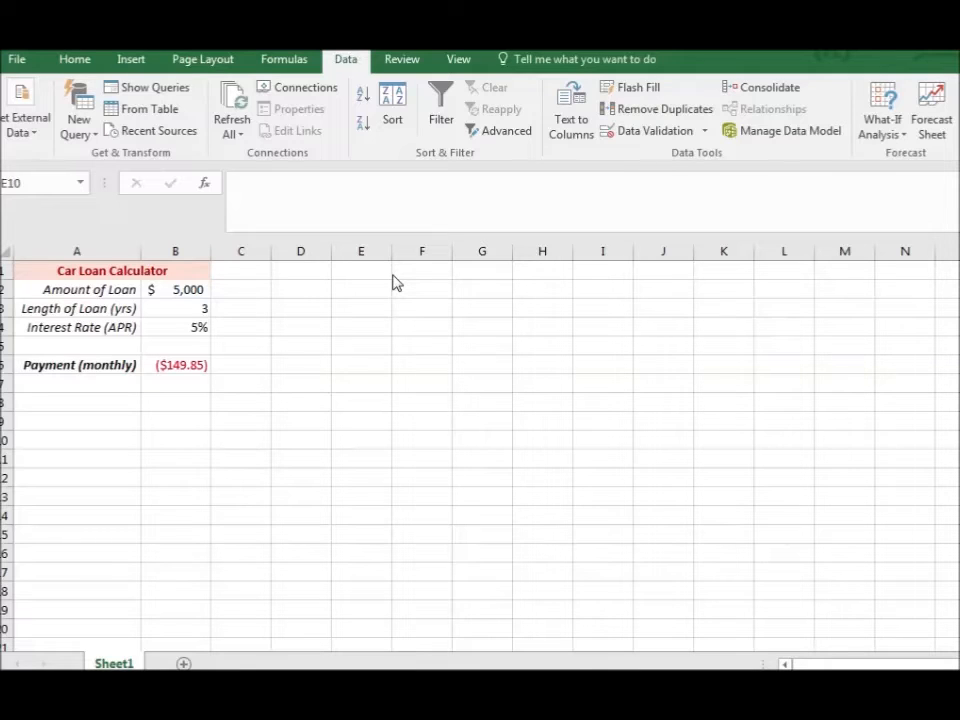
{"action": "left_click", "coordinate": [343, 68]}
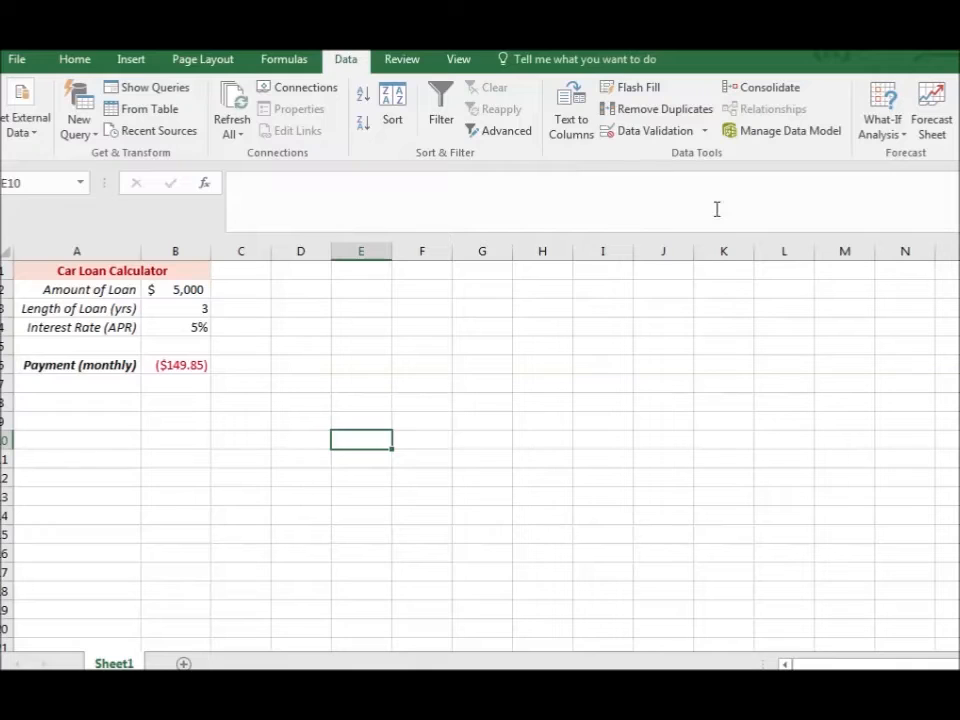
{"action": "left_click", "coordinate": [893, 136]}
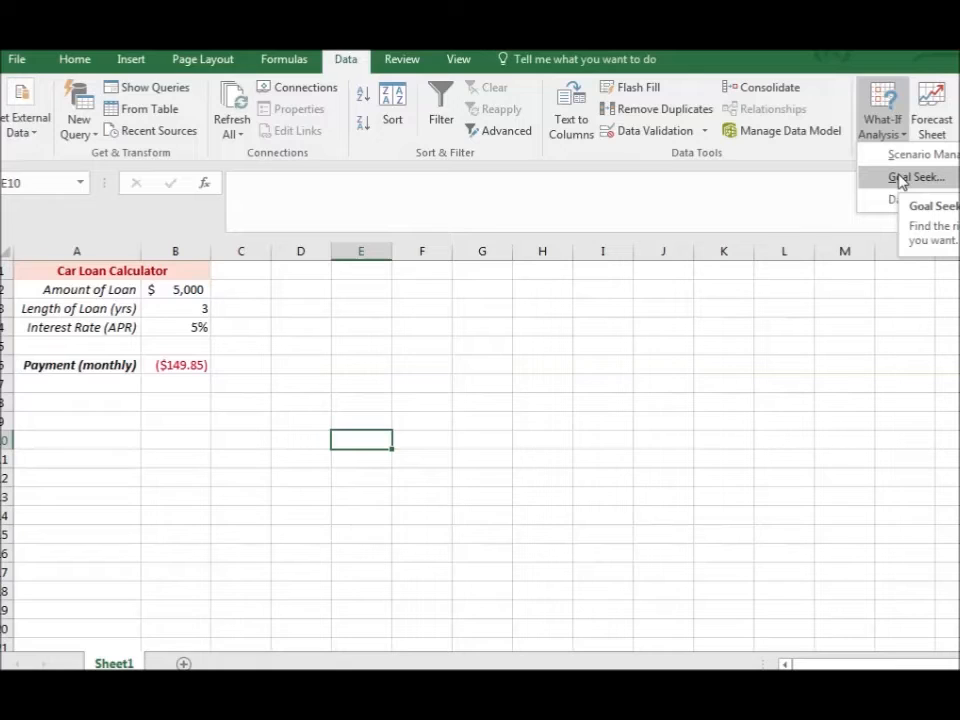
{"action": "left_click", "coordinate": [818, 347]}
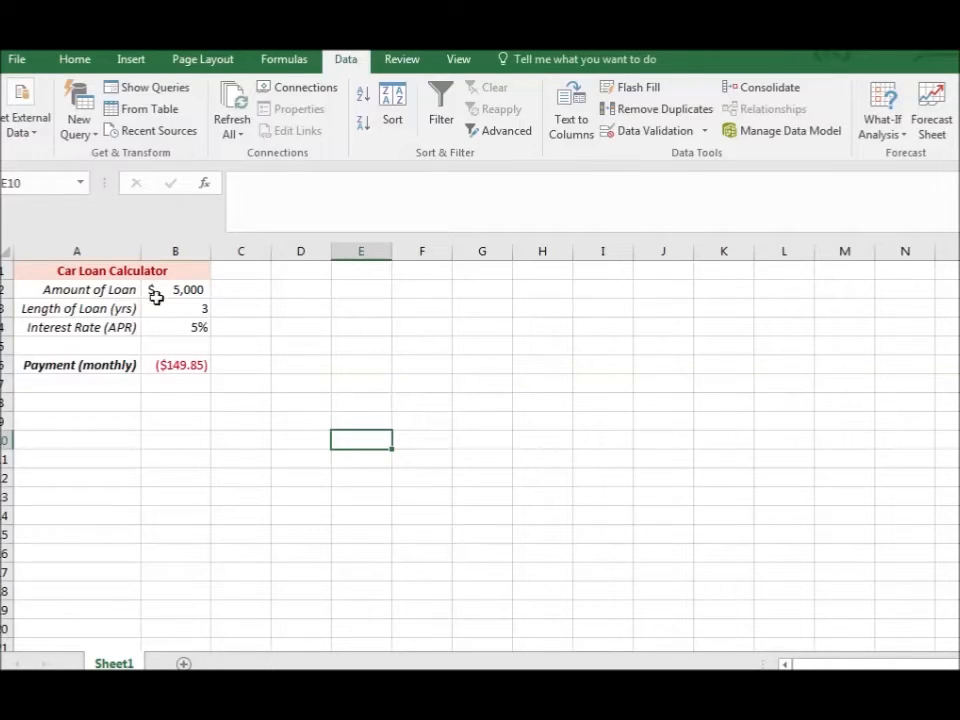
Zoom the worksheet to the range A1:C10 around the calculator and deselect the range
{"action": "left_click", "coordinate": [54, 274]}
{"action": "left_click_drag", "start_coordinate": [54, 274], "coordinate": [227, 436]}
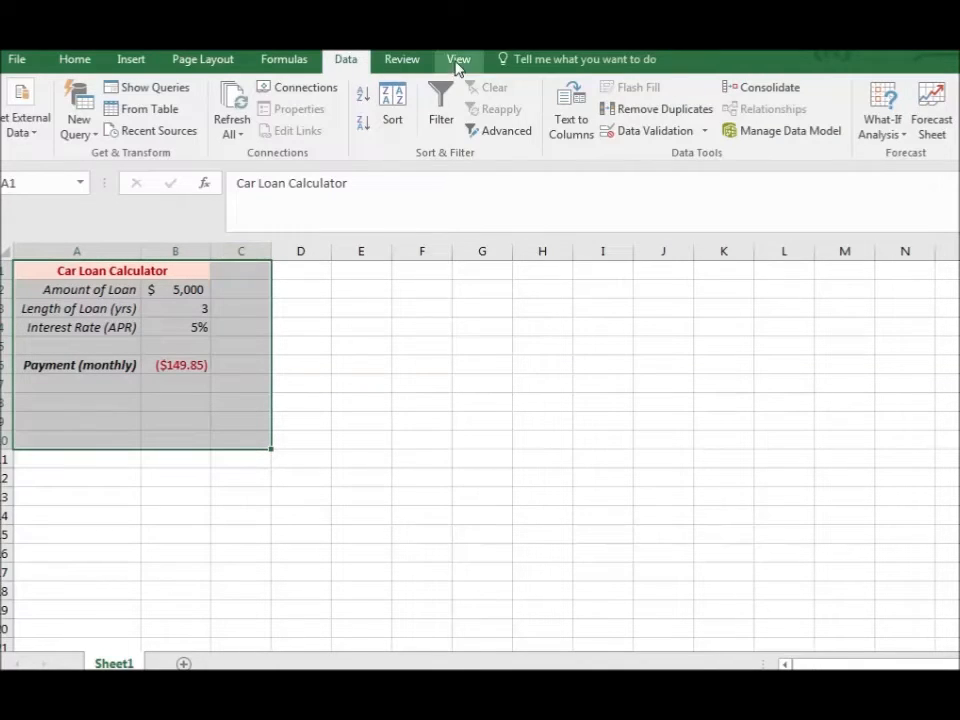
{"action": "left_click", "coordinate": [457, 61]}
{"action": "left_click", "coordinate": [457, 97]}
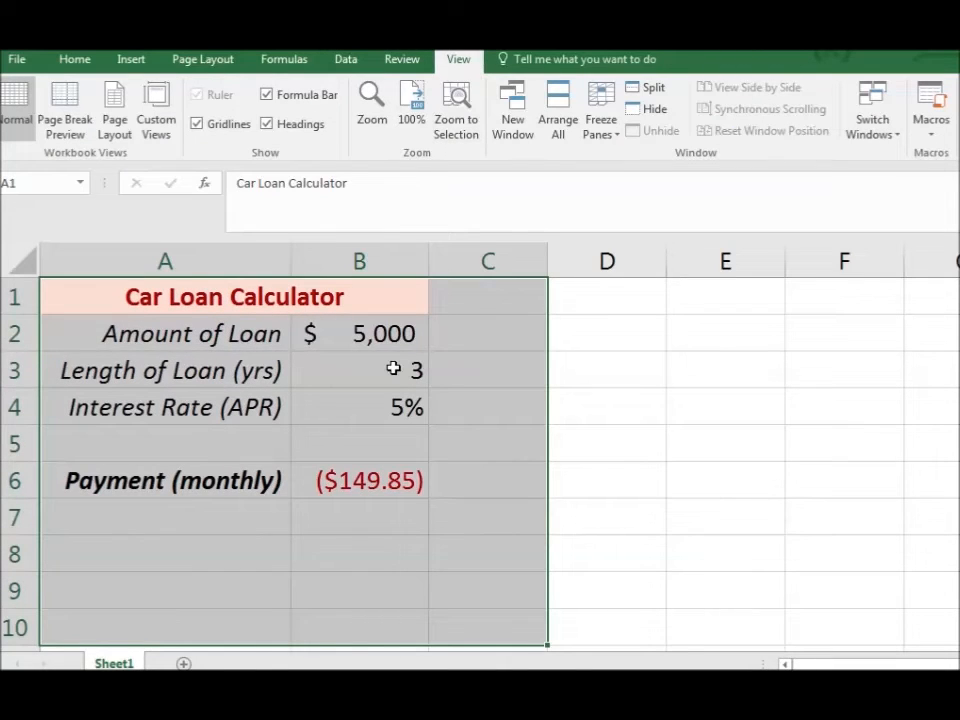
{"action": "left_click", "coordinate": [415, 515]}
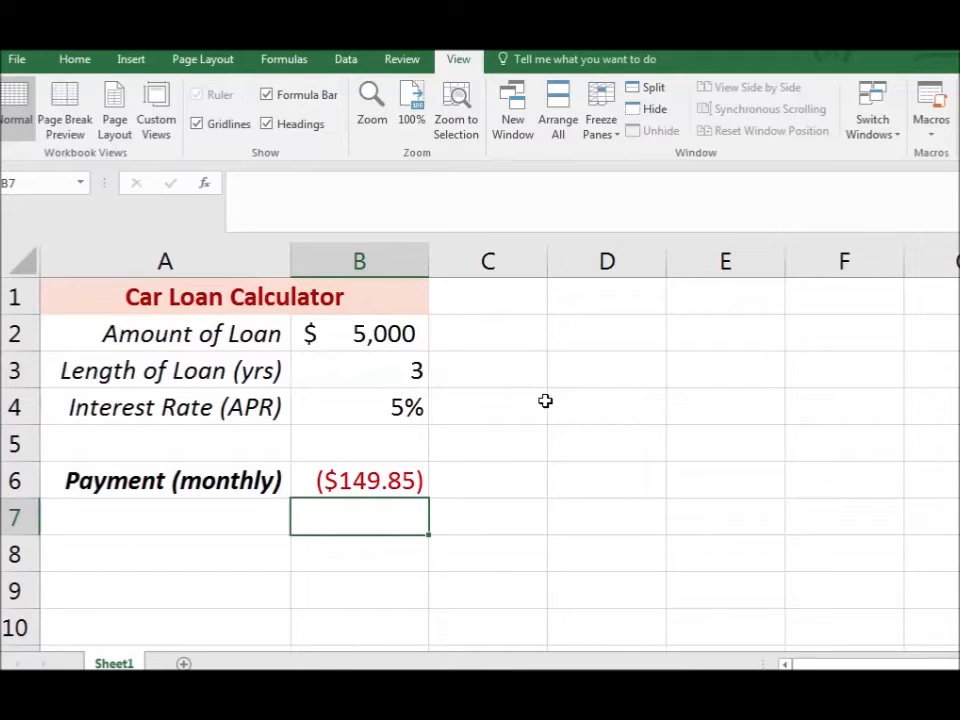
Examine the loan amount, length and interest rate cells and the monthly payment formula in B6
{"action": "left_click", "coordinate": [362, 334]}
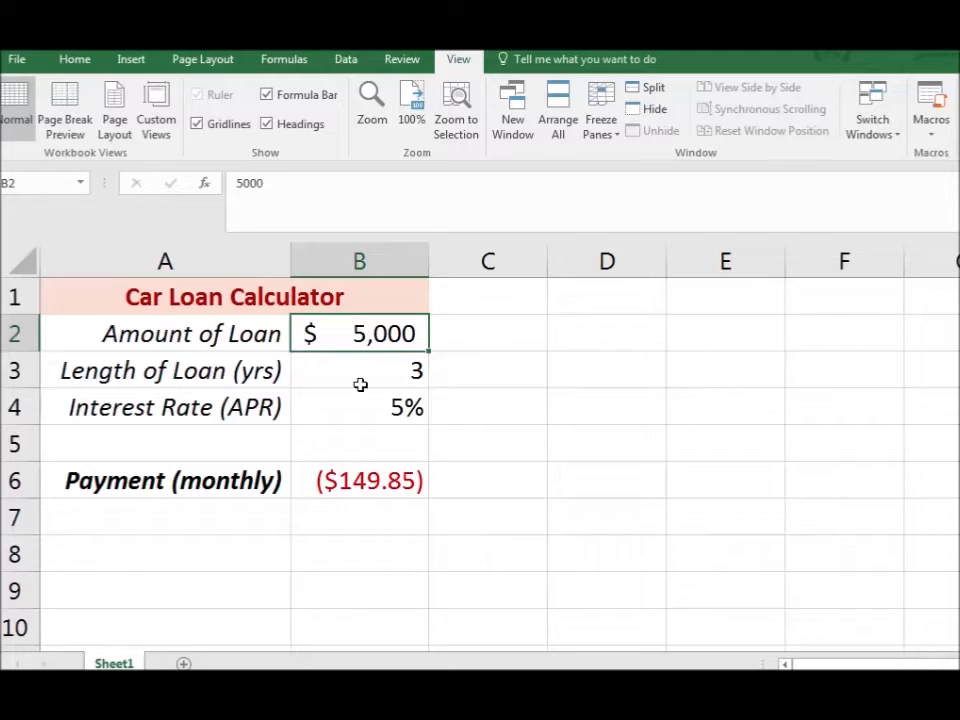
{"action": "left_click", "coordinate": [365, 370]}
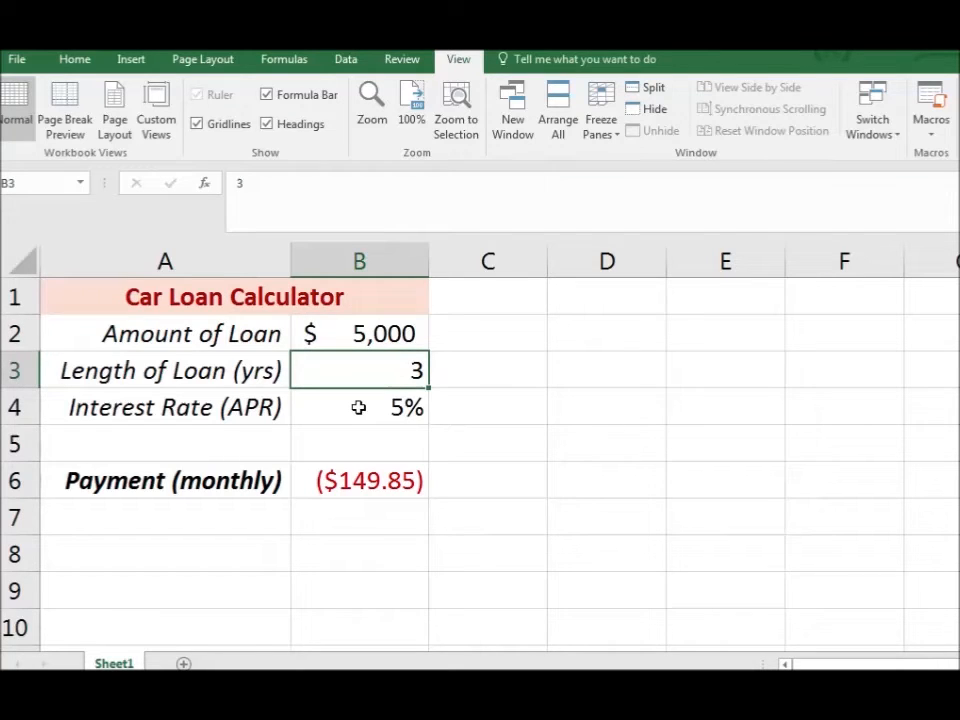
{"action": "left_click", "coordinate": [358, 407]}
{"action": "left_click", "coordinate": [350, 483]}
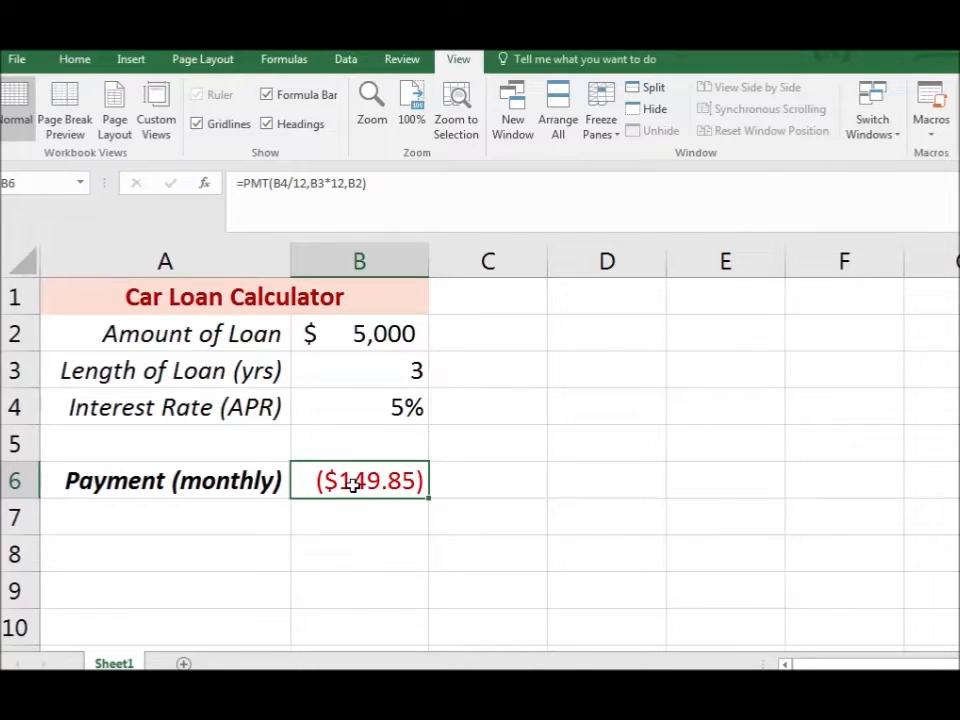
{"action": "left_click", "coordinate": [367, 372]}
{"action": "left_click", "coordinate": [362, 399]}
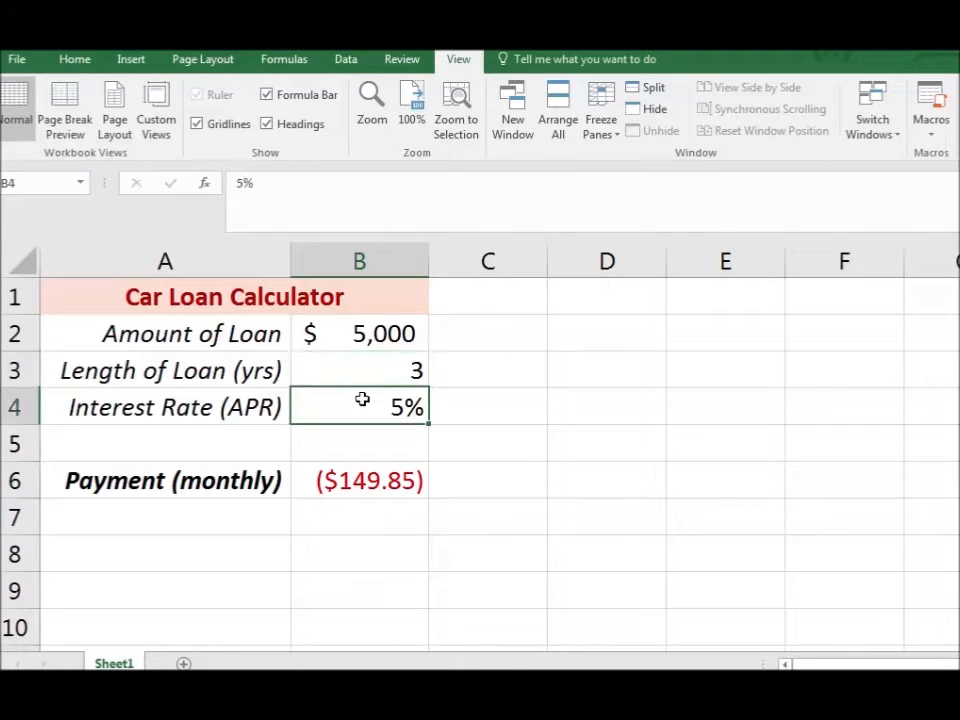
{"action": "left_click", "coordinate": [363, 333]}
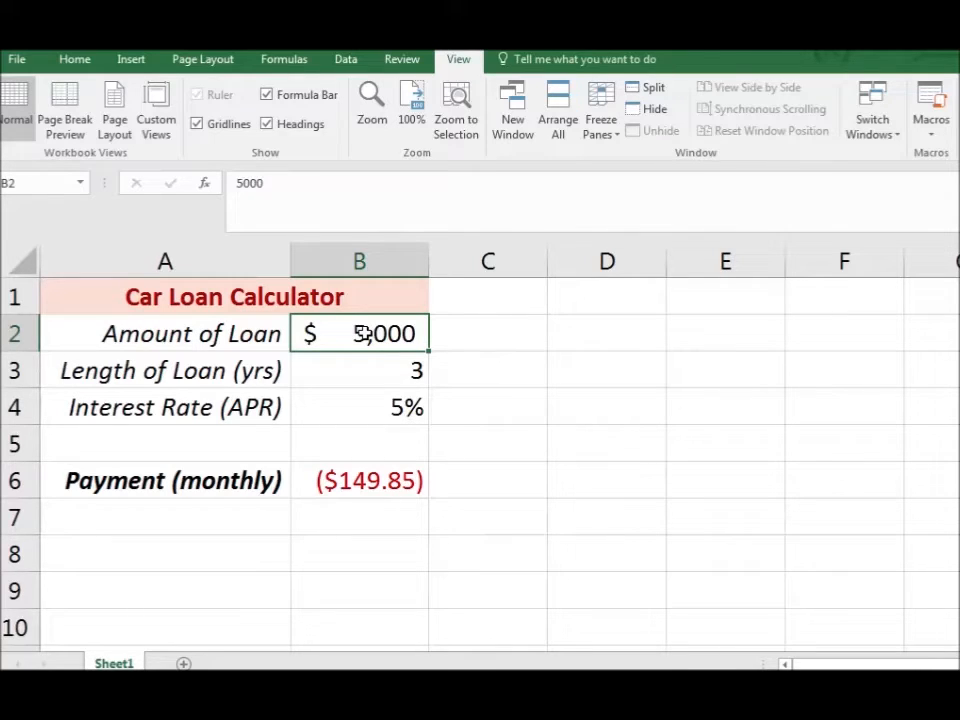
Use Goal Seek to bring the monthly payment in B6 to -200 by changing the loan amount in B2, and keep the solution
{"action": "left_click", "coordinate": [367, 480]}
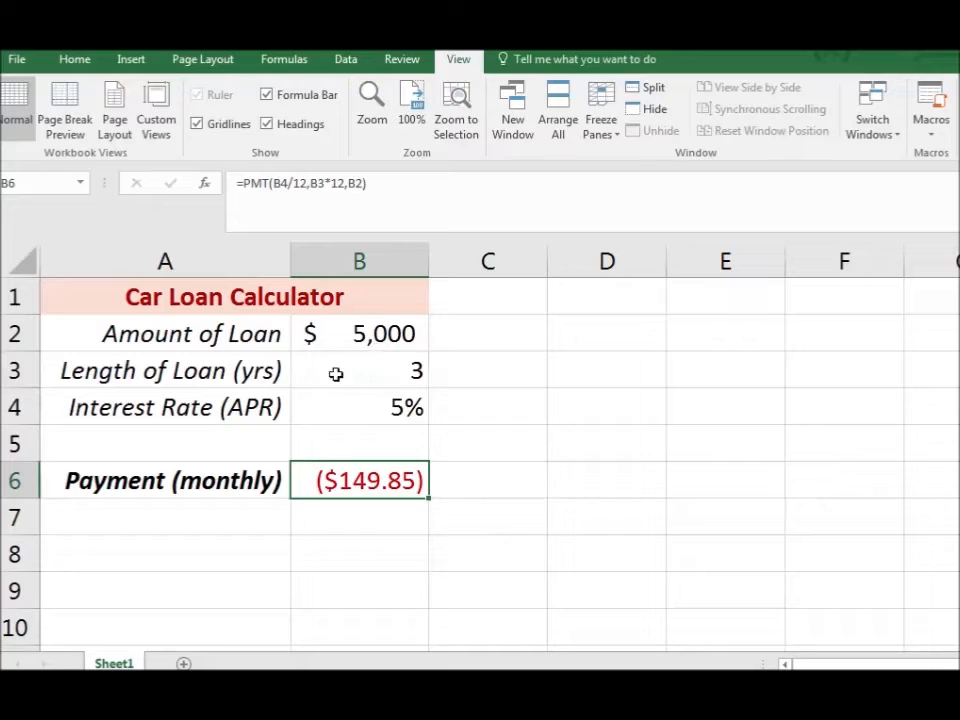
{"action": "left_click", "coordinate": [345, 60]}
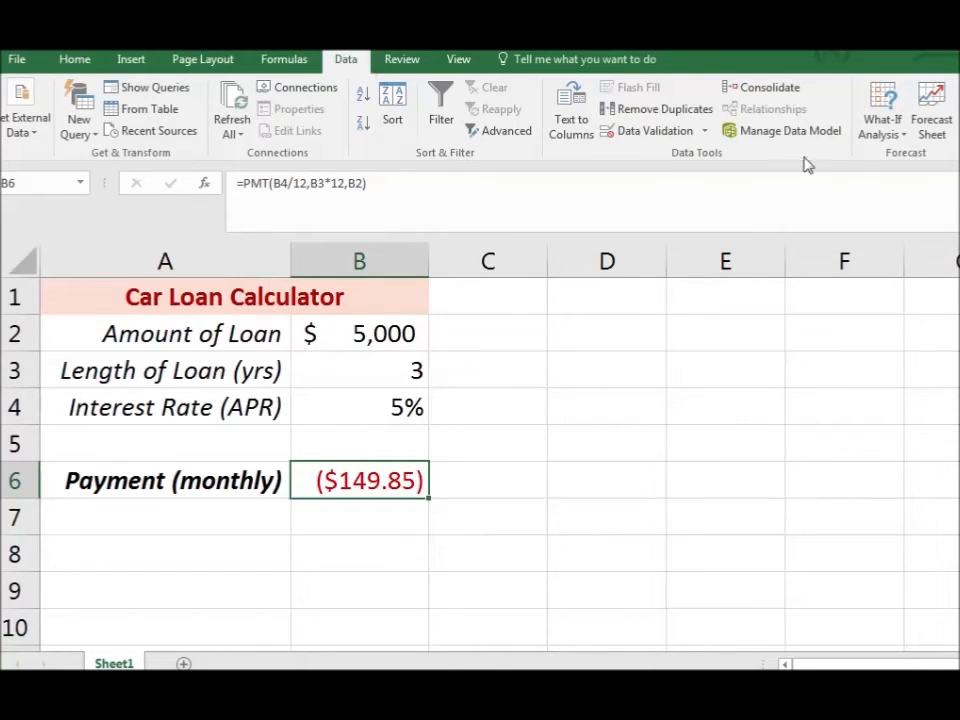
{"action": "left_click", "coordinate": [886, 141]}
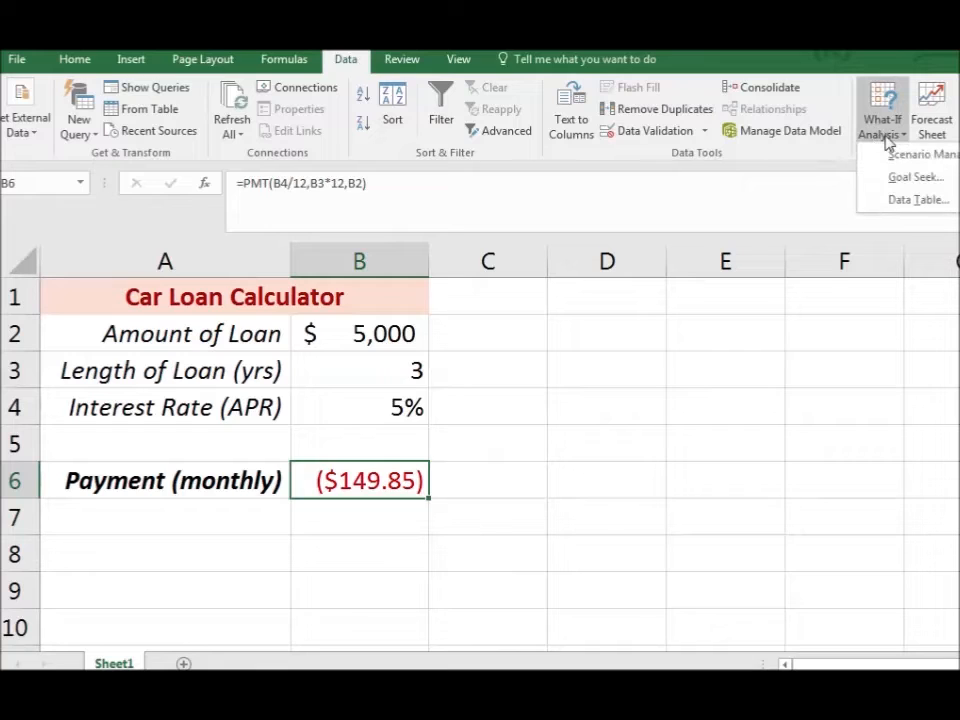
{"action": "left_click", "coordinate": [888, 177]}
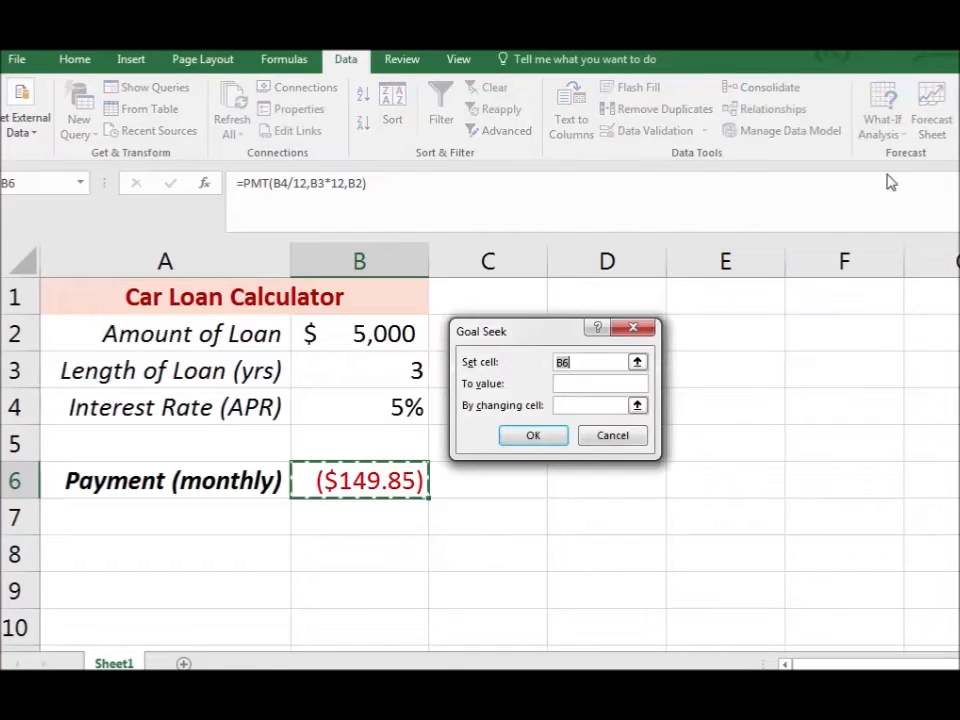
{"action": "left_click", "coordinate": [573, 383]}
{"action": "type", "text": "-200"}
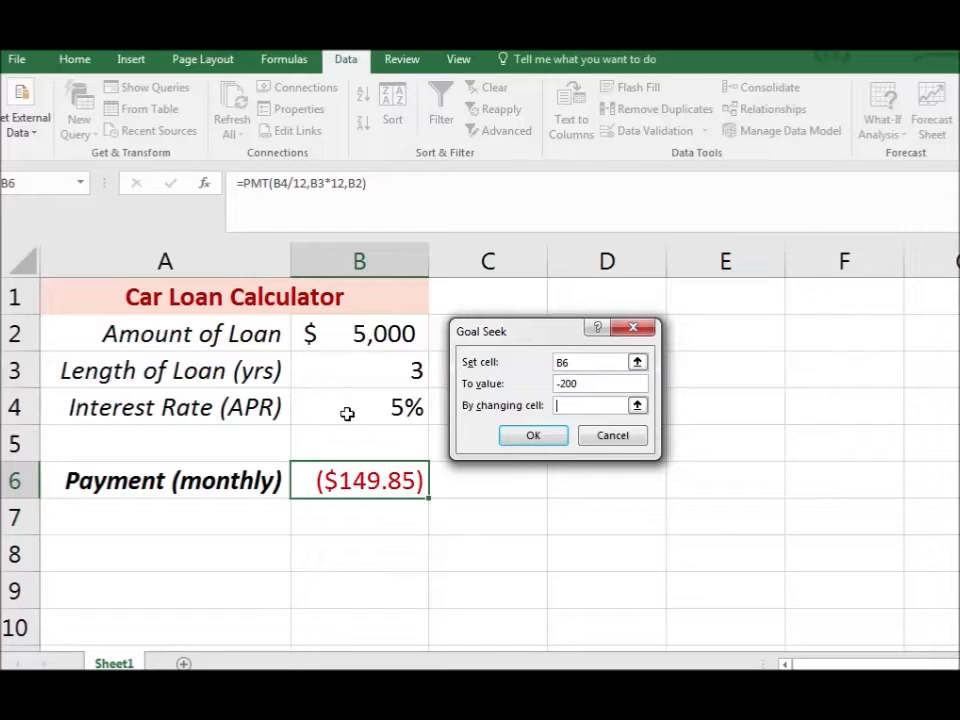
{"action": "left_click", "coordinate": [352, 332]}
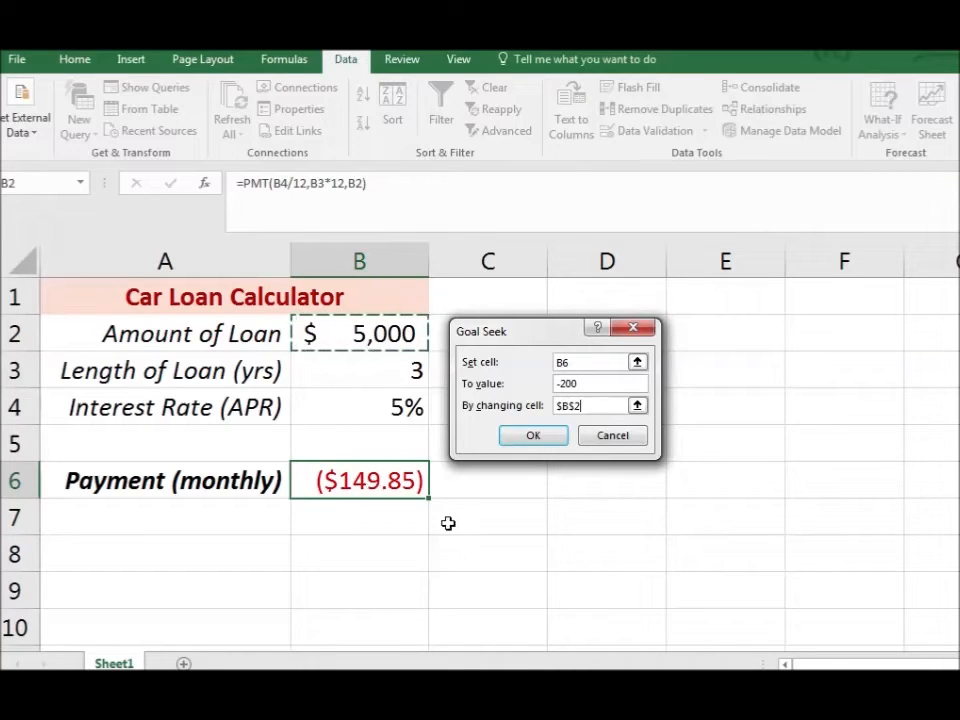
{"action": "left_click", "coordinate": [537, 436]}
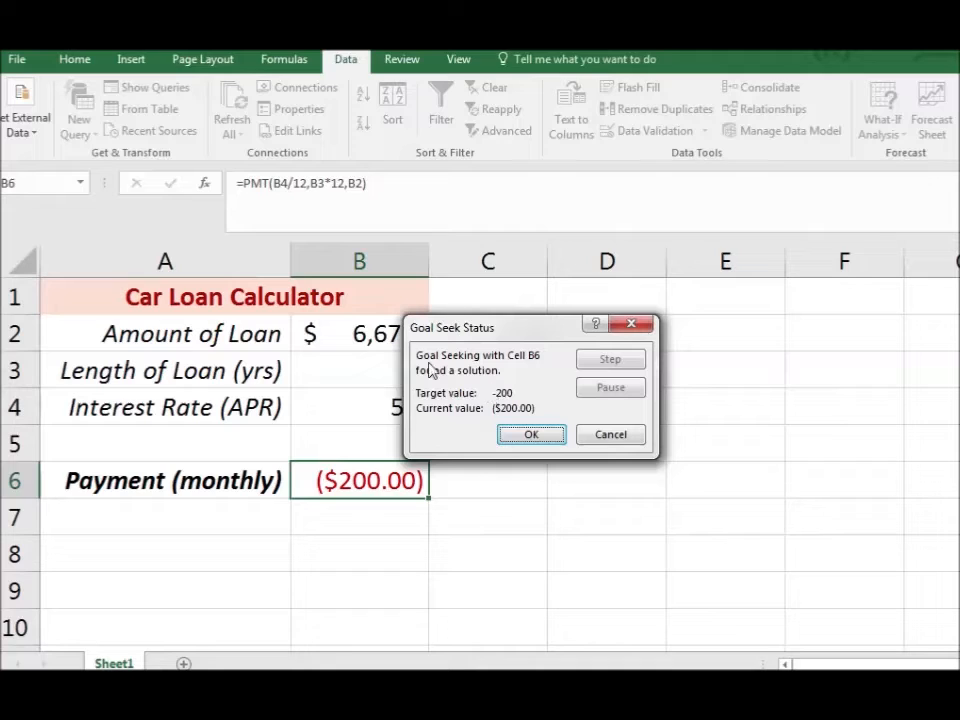
{"action": "left_click", "coordinate": [545, 437]}
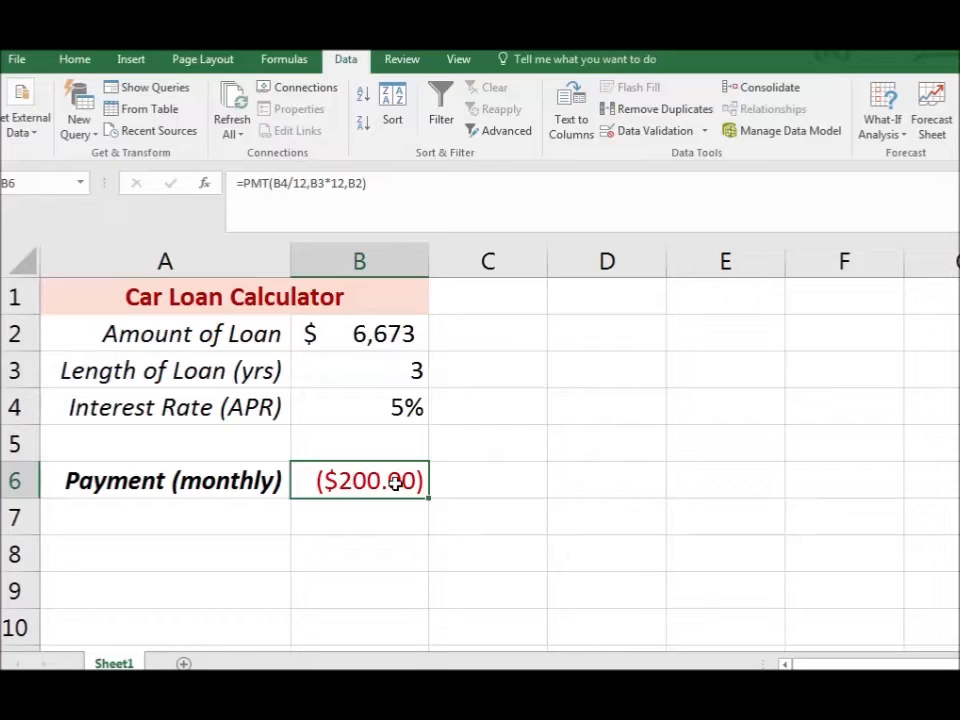
{"action": "left_click", "coordinate": [368, 334]}
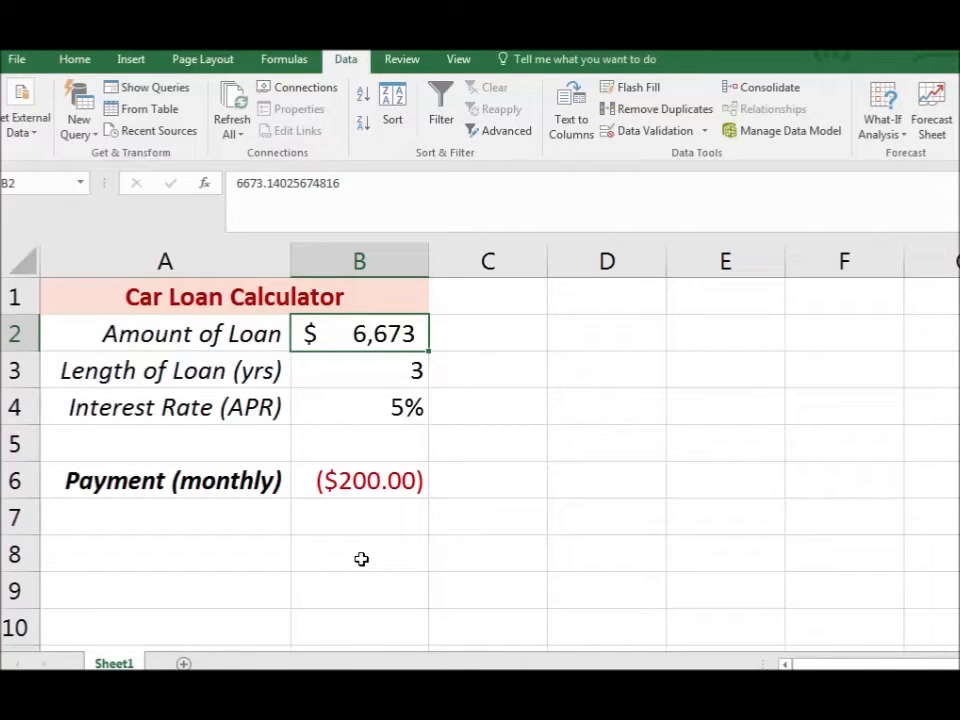
Rename Sheet1 as "Carl Loan Calculator"
{"action": "right_click", "coordinate": [115, 663]}
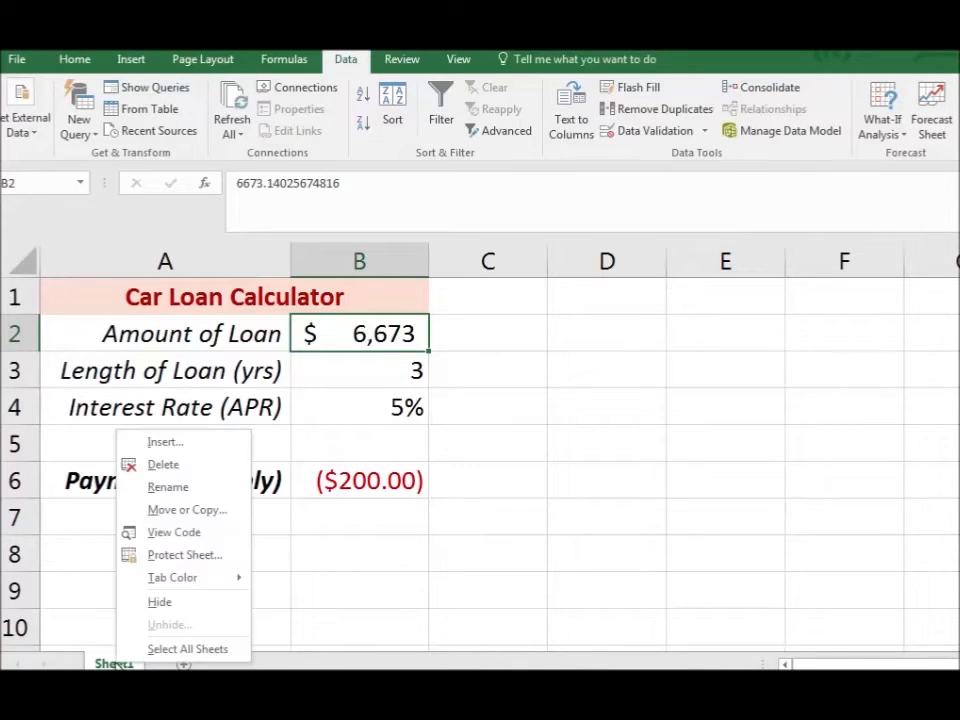
{"action": "left_click", "coordinate": [168, 487]}
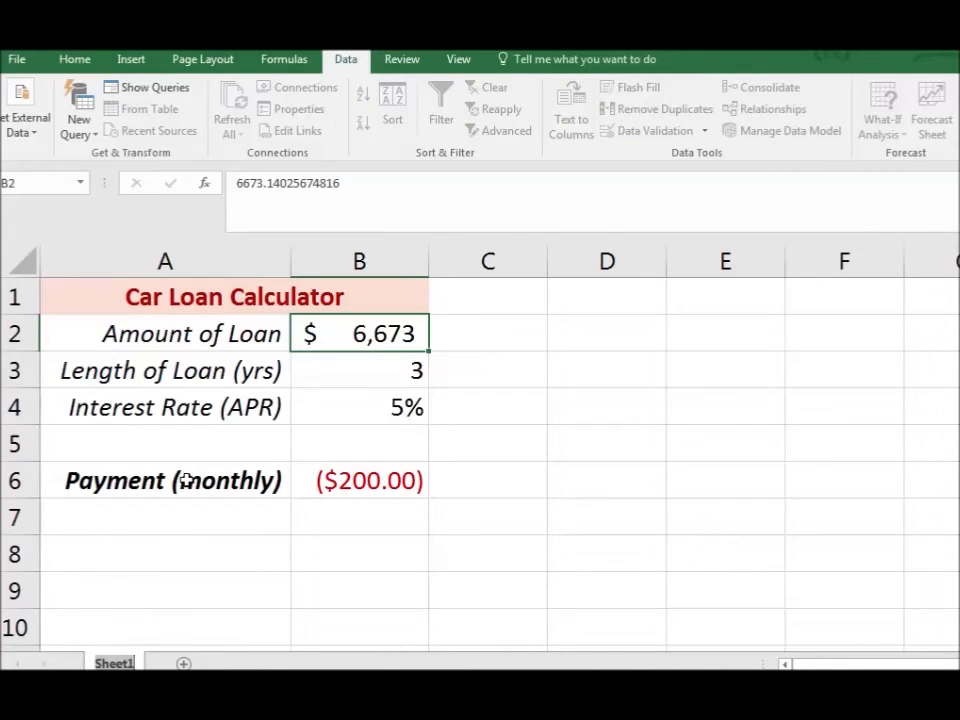
{"action": "type", "text": "Carl"}
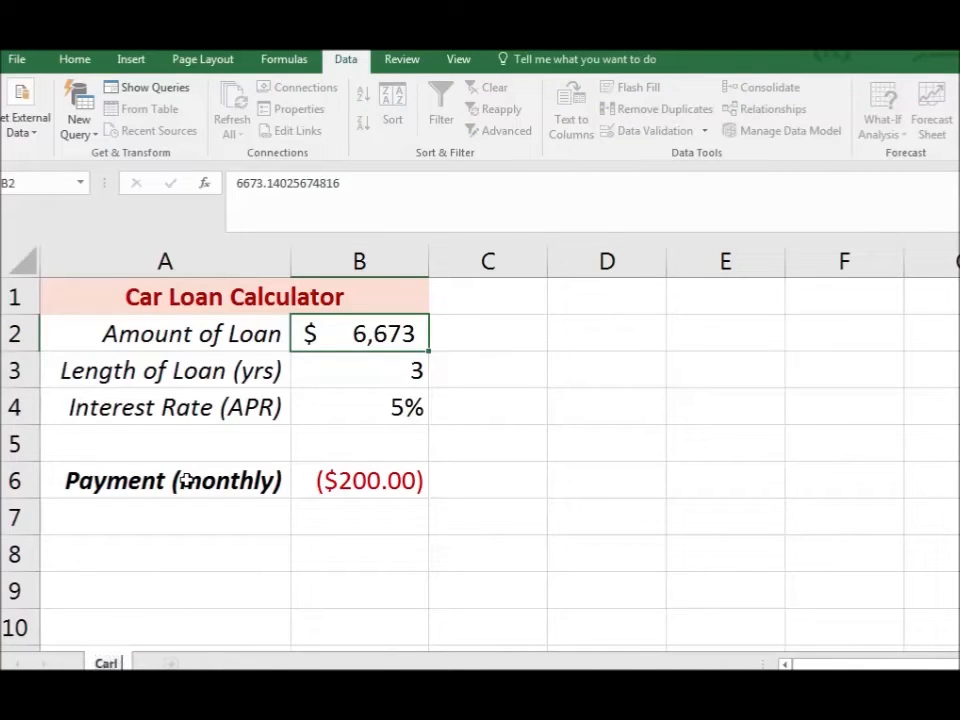
{"action": "type", "text": " Loan Ca"}
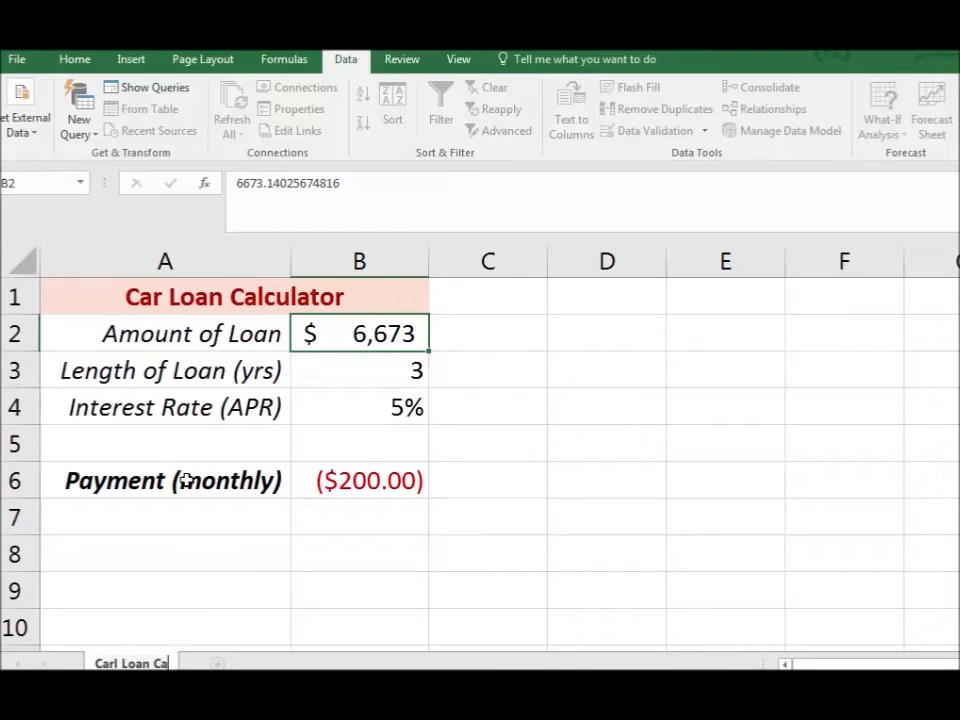
{"action": "type", "text": "lculator"}
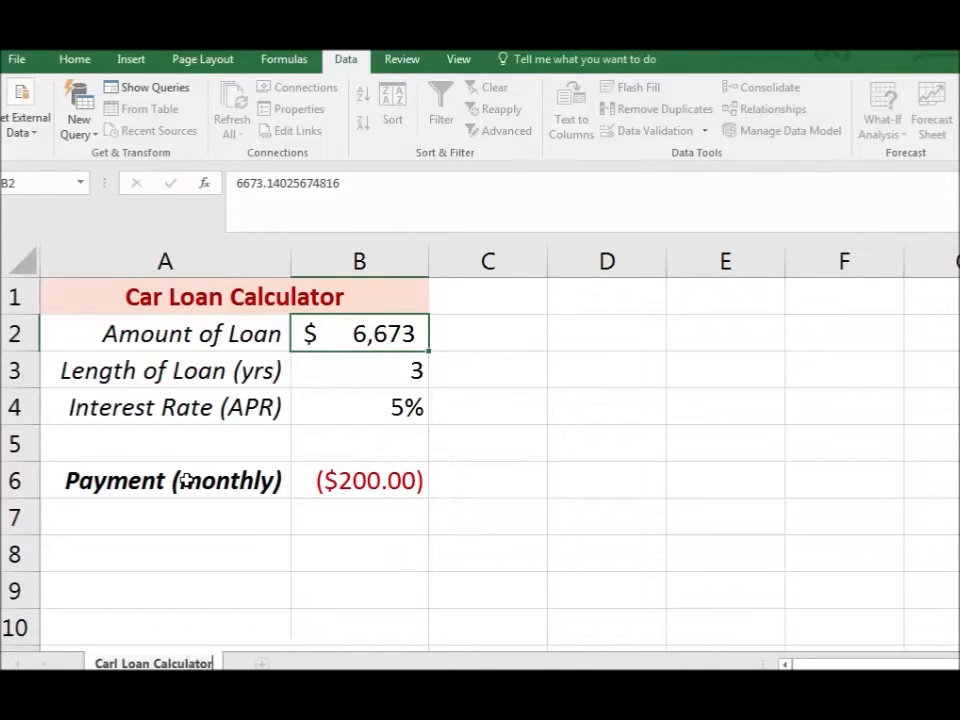
{"action": "key", "text": "Return"}
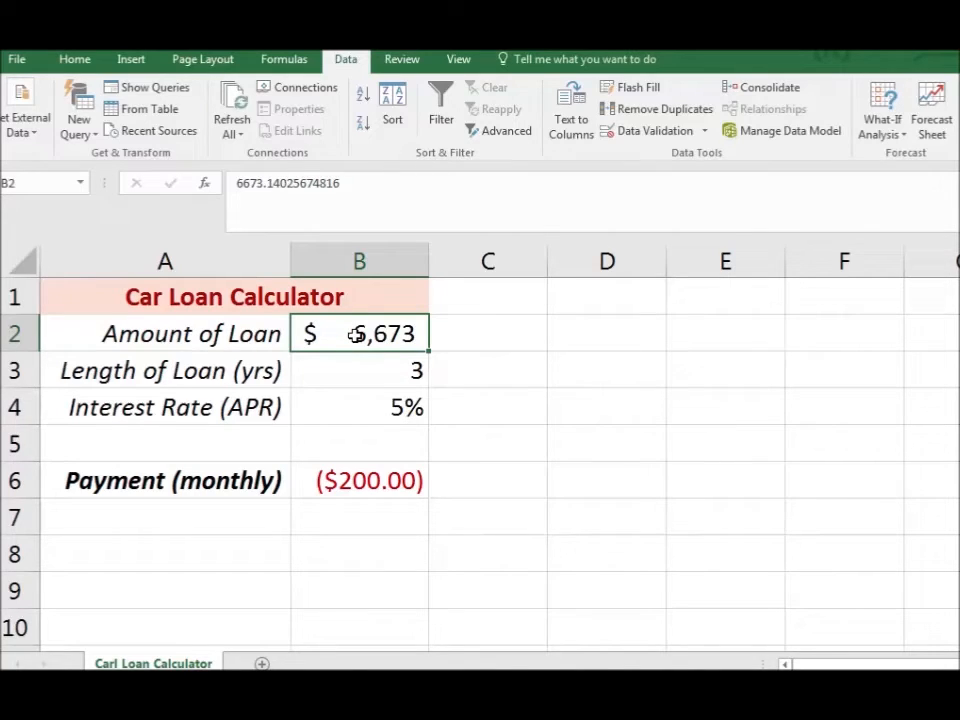
Turn off the Locked protection attribute for the input cells B2:B4
{"action": "left_click_drag", "start_coordinate": [356, 335], "coordinate": [346, 412]}
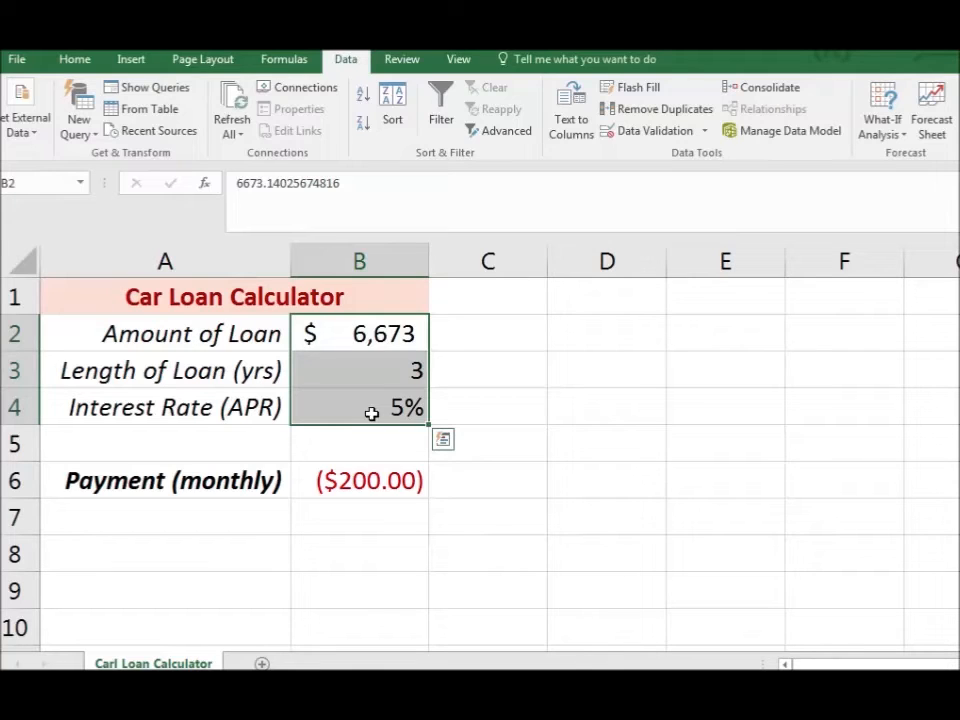
{"action": "right_click", "coordinate": [373, 416]}
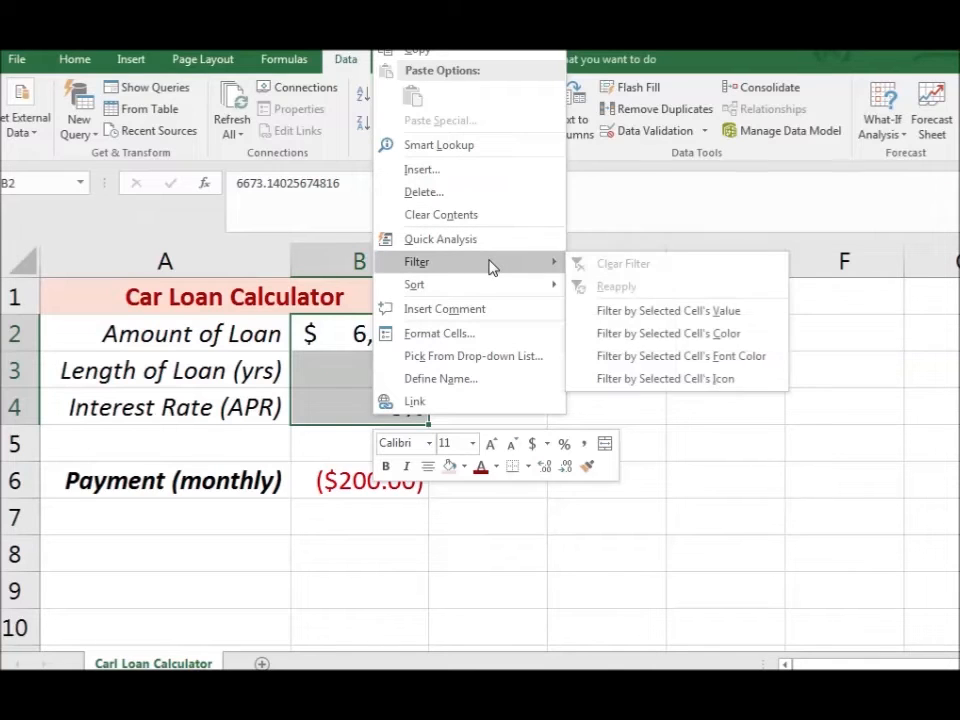
{"action": "left_click", "coordinate": [472, 341]}
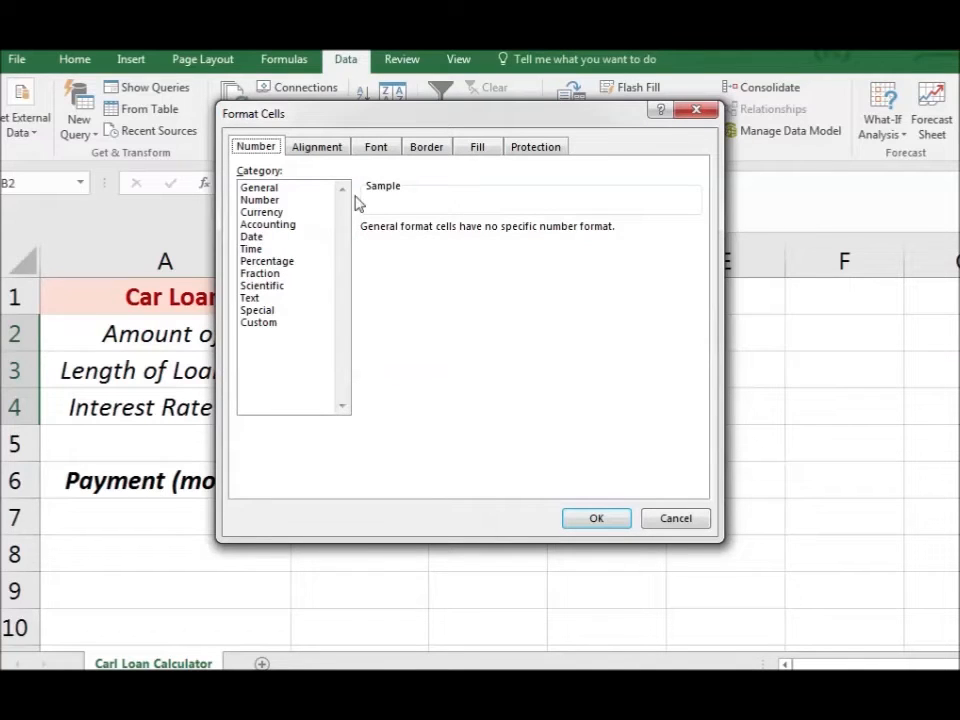
{"action": "left_click", "coordinate": [543, 148]}
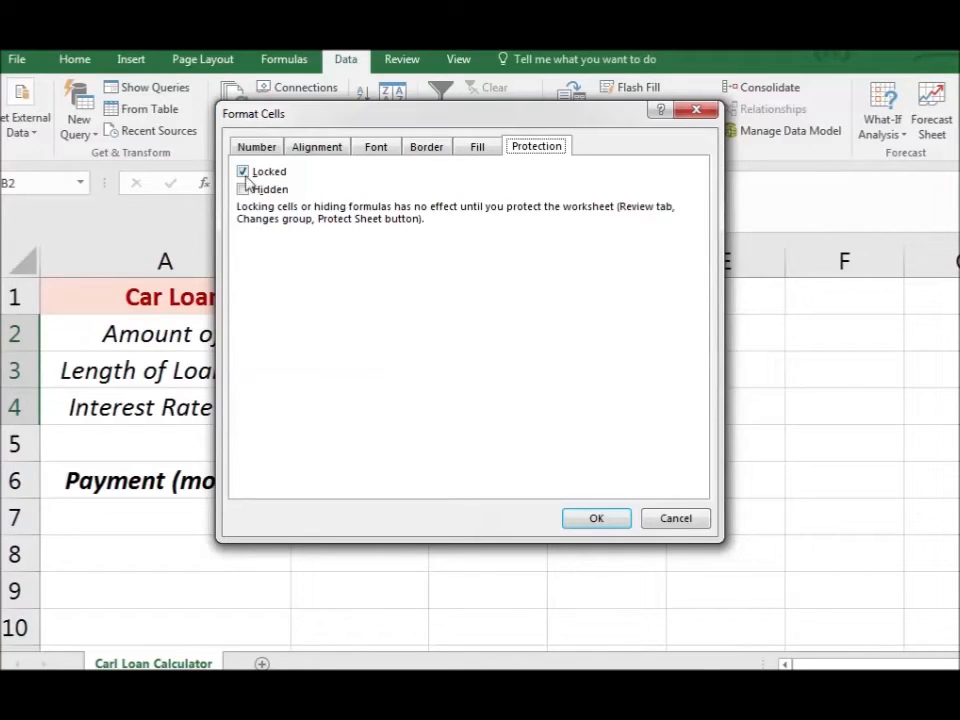
{"action": "left_click", "coordinate": [243, 173]}
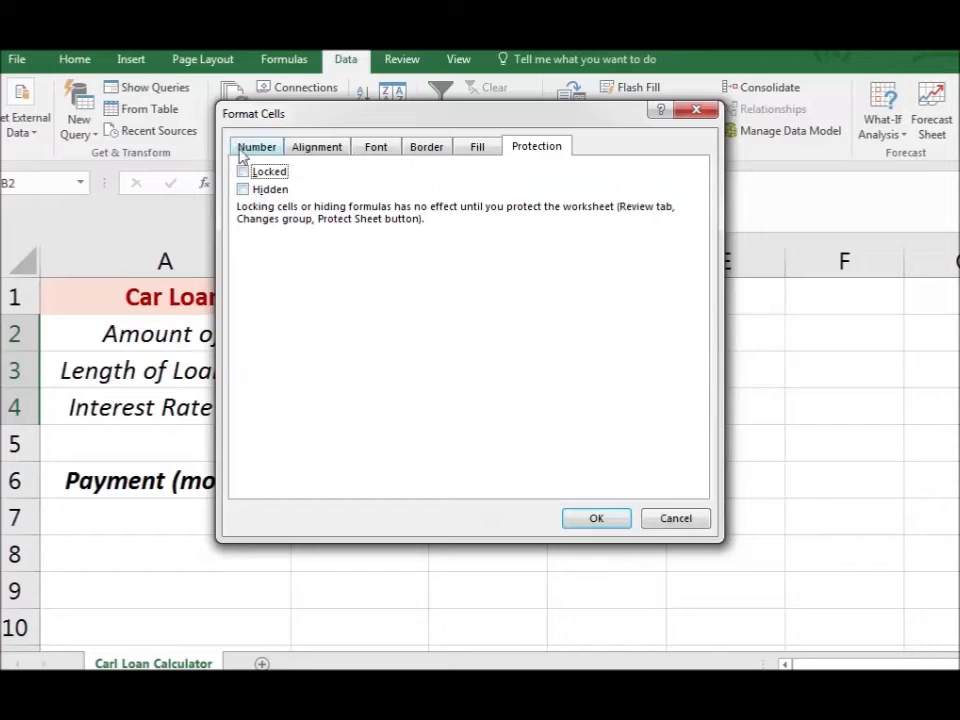
{"action": "left_click", "coordinate": [600, 519]}
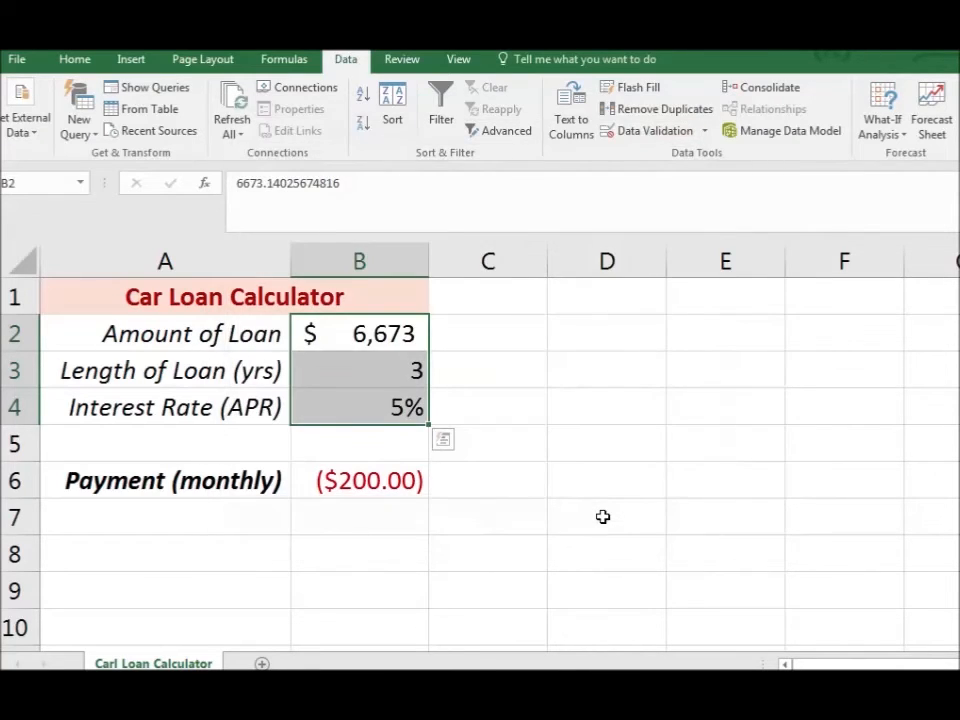
Protect the "Carl Loan Calculator" sheet without a password, allowing only the selection of locked and unlocked cells
{"action": "right_click", "coordinate": [188, 664]}
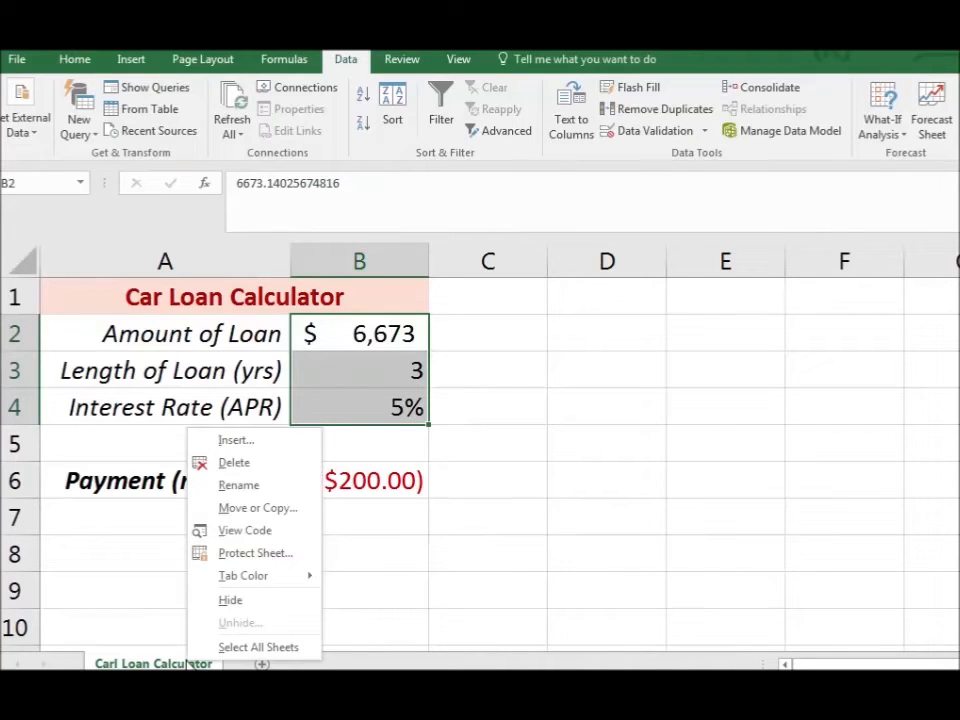
{"action": "left_click", "coordinate": [271, 557]}
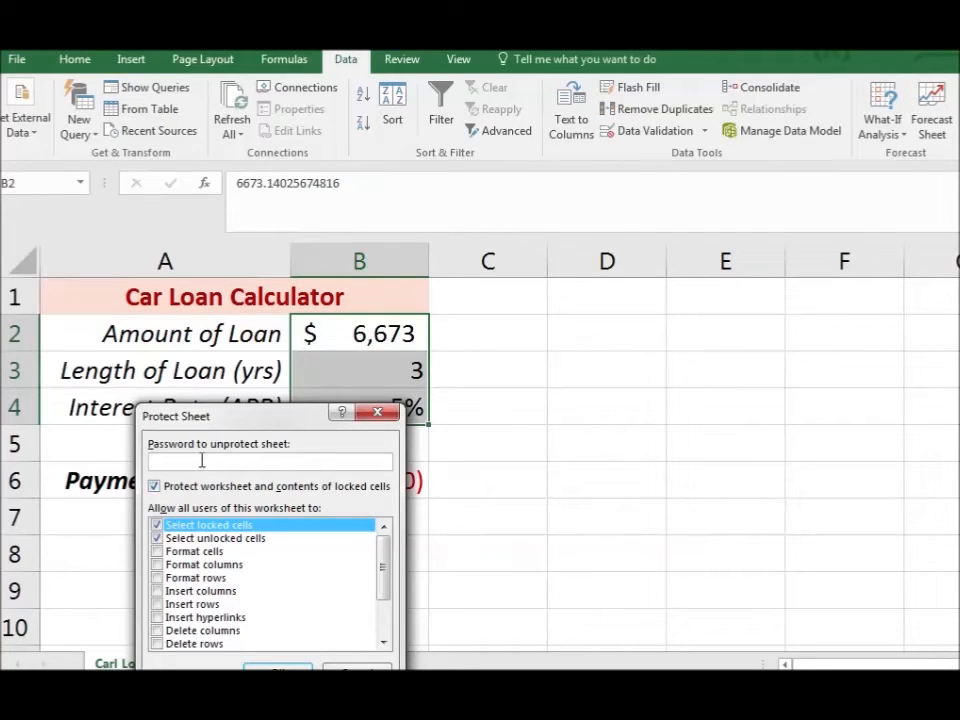
{"action": "left_click_drag", "start_coordinate": [272, 418], "coordinate": [675, 216]}
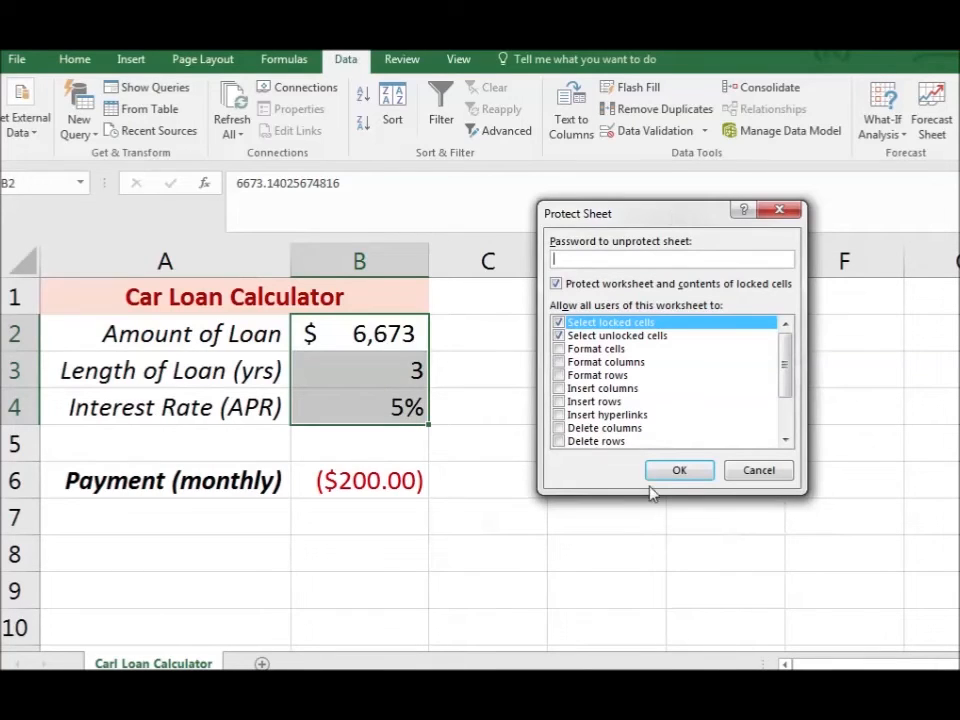
{"action": "left_click", "coordinate": [680, 472]}
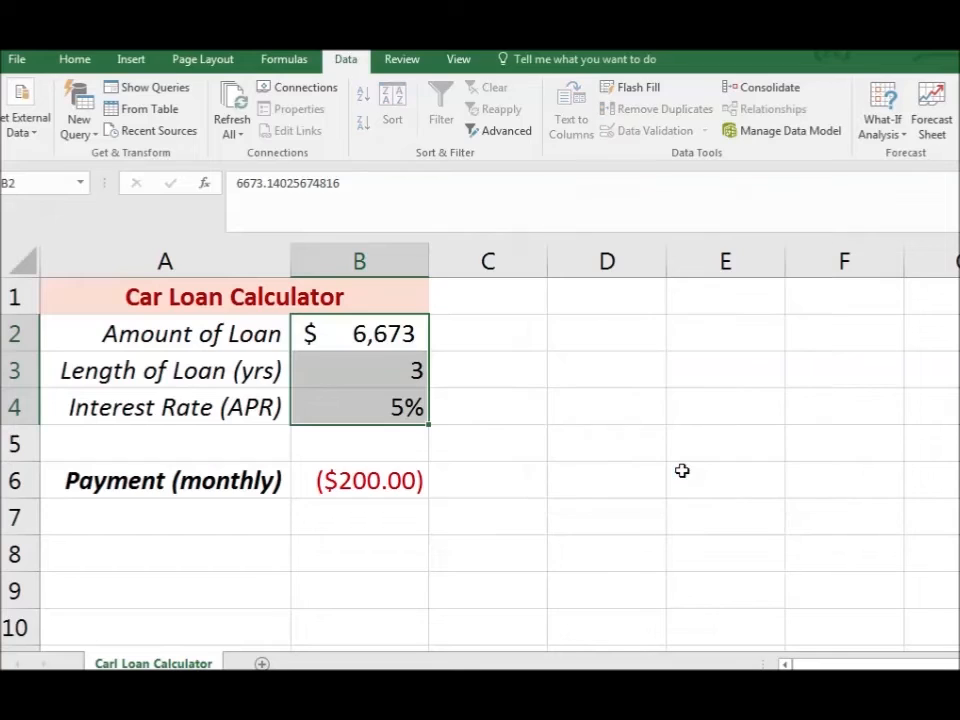
Try to edit the monthly payment formula in B6 to test the sheet protection
{"action": "left_click", "coordinate": [479, 497]}
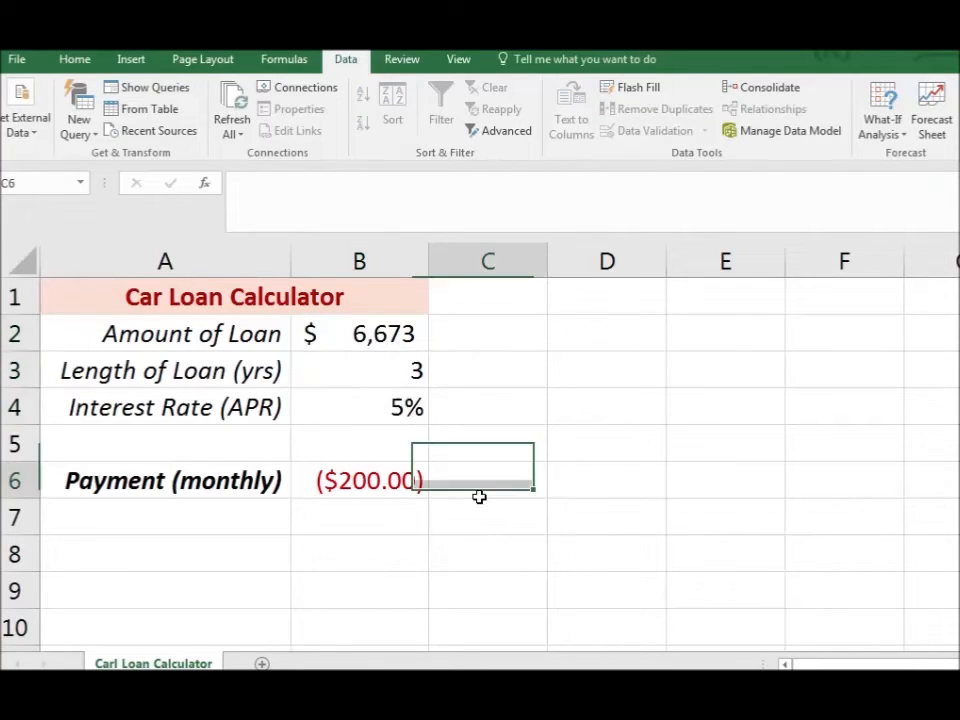
{"action": "left_click", "coordinate": [337, 480]}
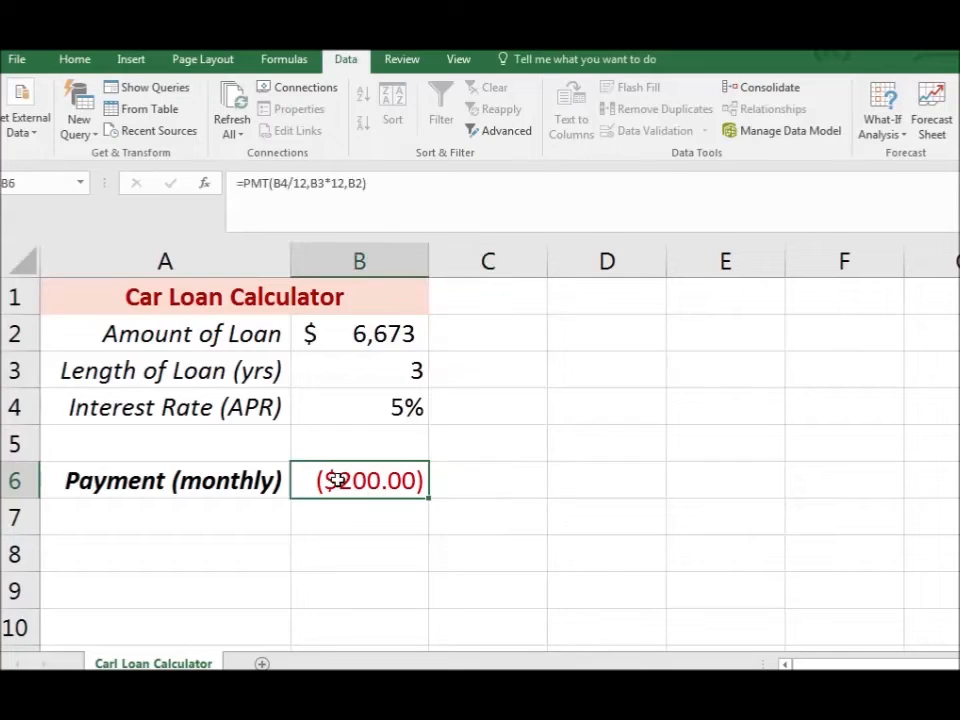
{"action": "double_click", "coordinate": [337, 480]}
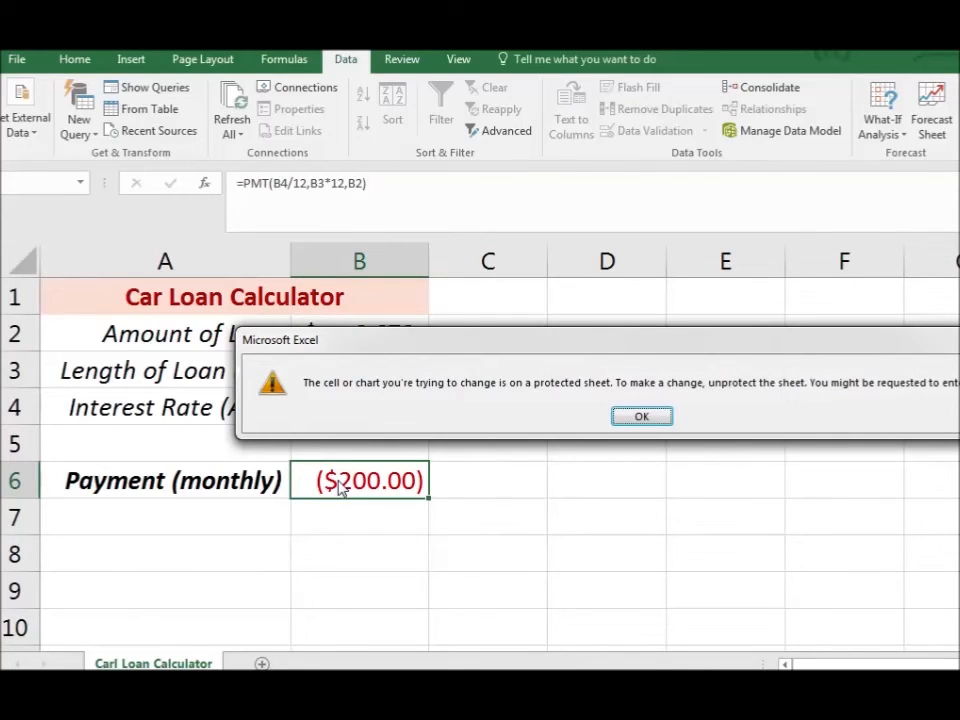
{"action": "left_click", "coordinate": [633, 418]}
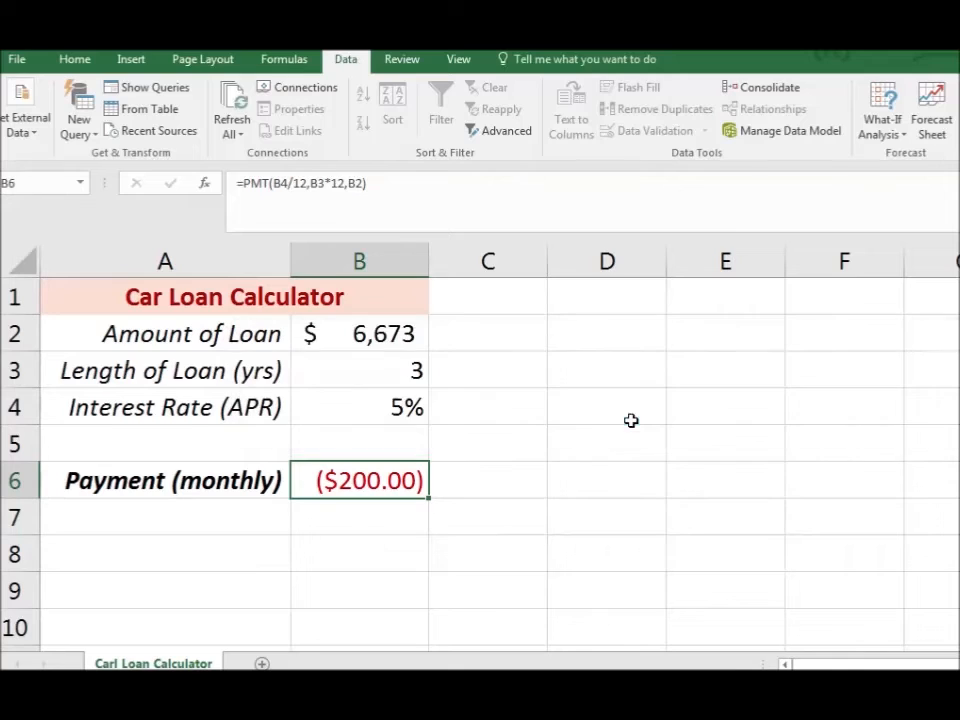
Set the length of the loan in B3 to 3.5 years
{"action": "left_click", "coordinate": [355, 371]}
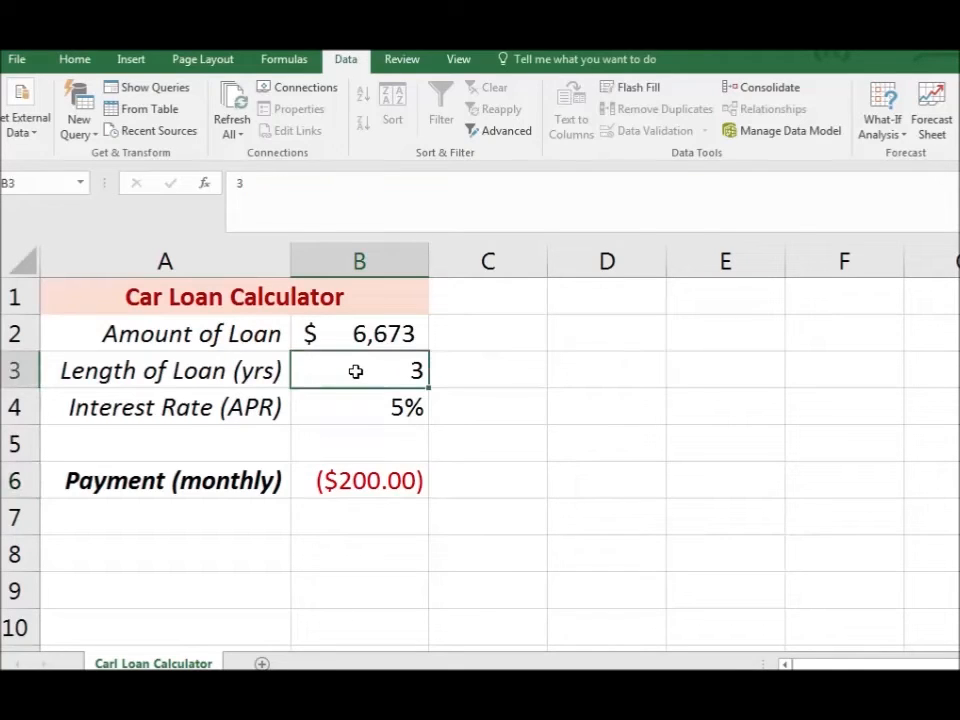
{"action": "type", "text": "3.5"}
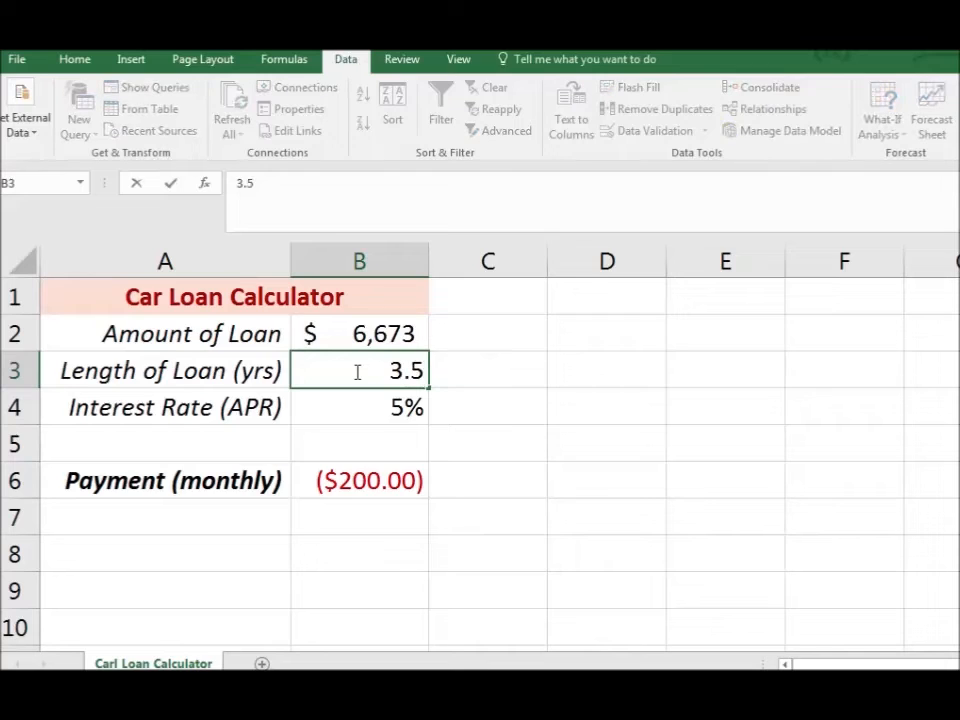
{"action": "key", "text": "Return"}
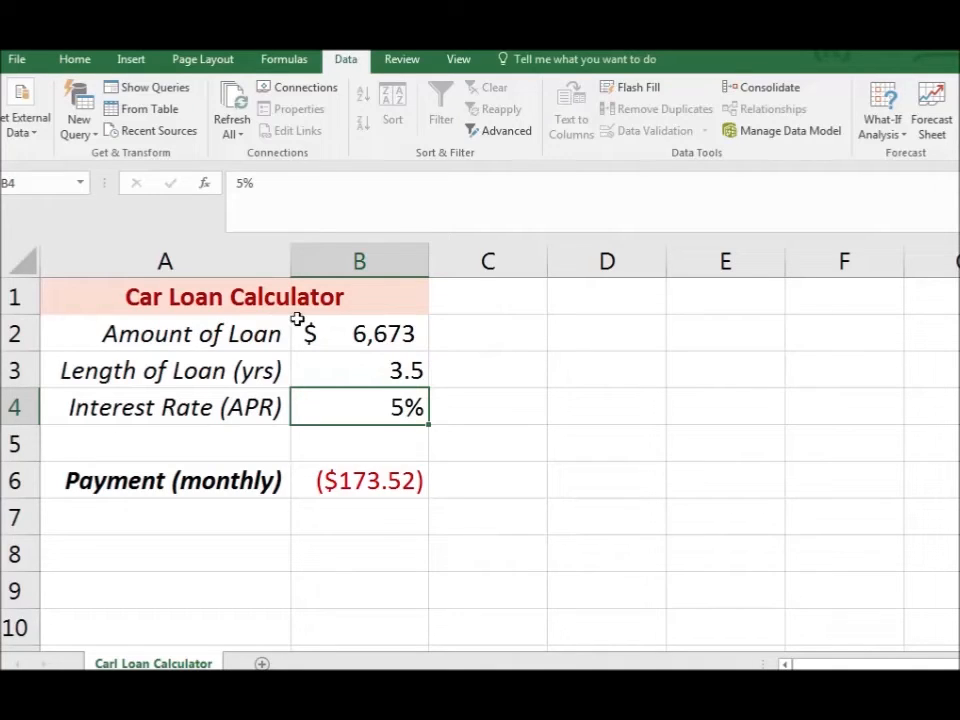
Examine which editing and formatting options the protected sheet offers for the input cells B2:B4
{"action": "left_click_drag", "start_coordinate": [375, 336], "coordinate": [373, 410]}
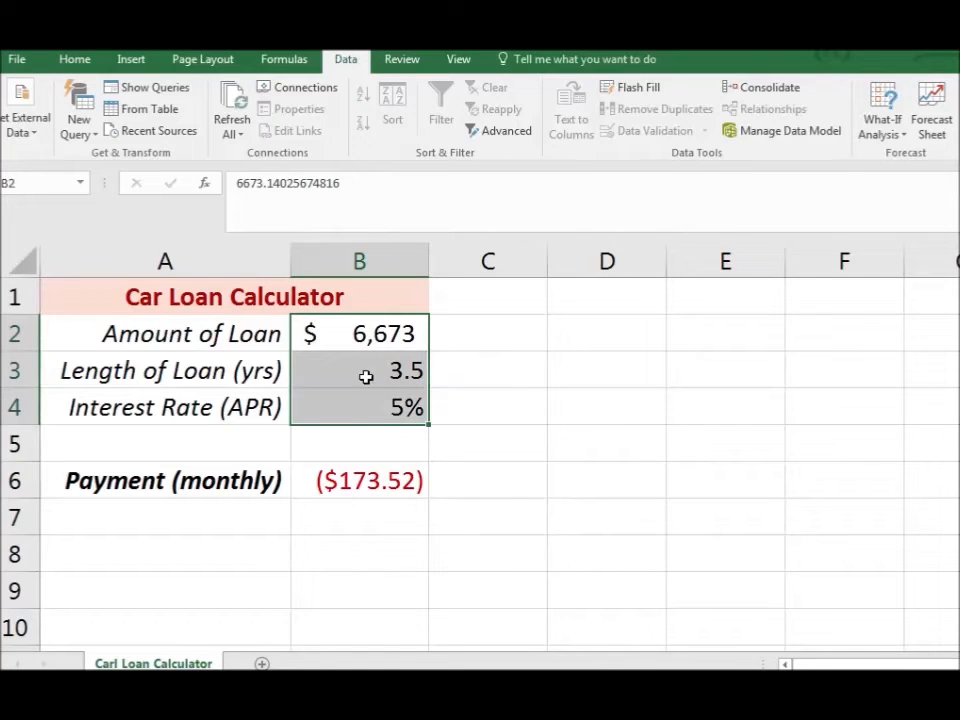
{"action": "right_click", "coordinate": [377, 345]}
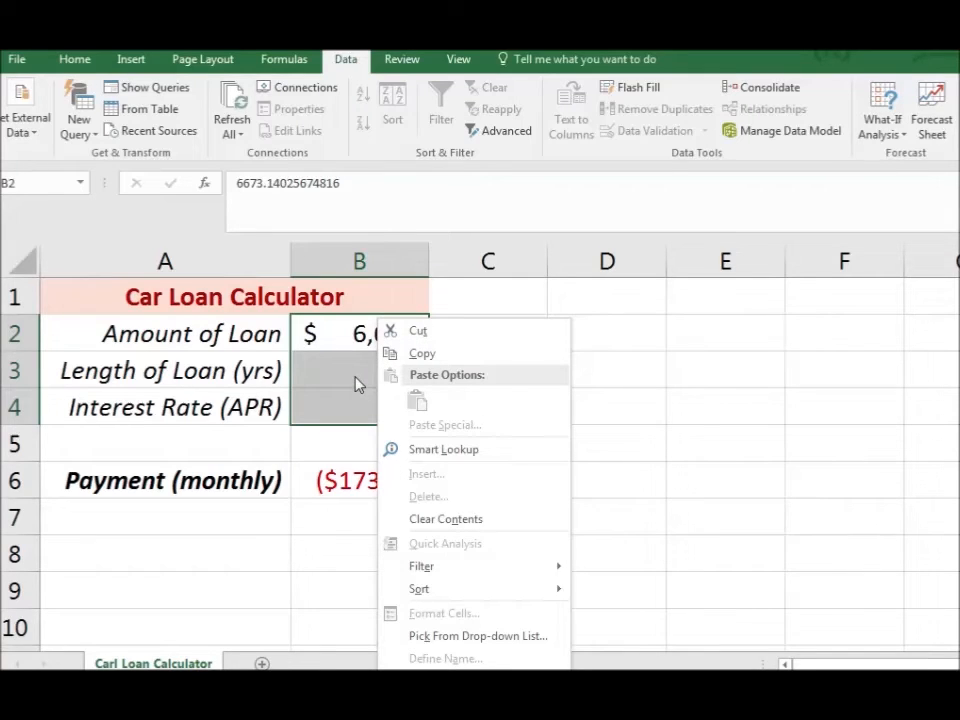
{"action": "mouse_move", "coordinate": [430, 592]}
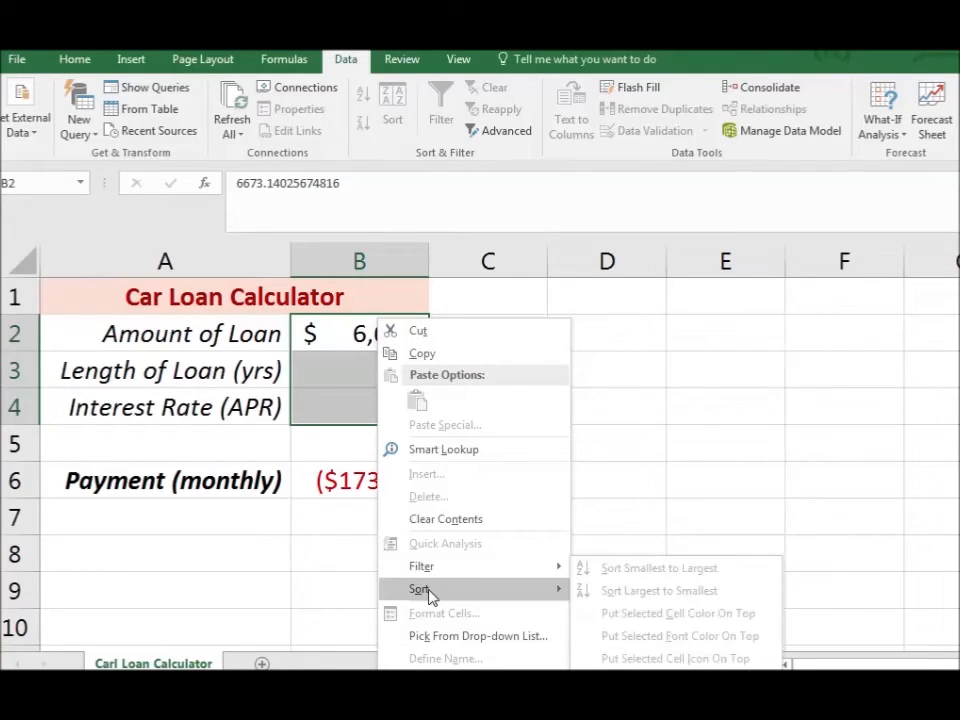
{"action": "key", "text": "Escape"}
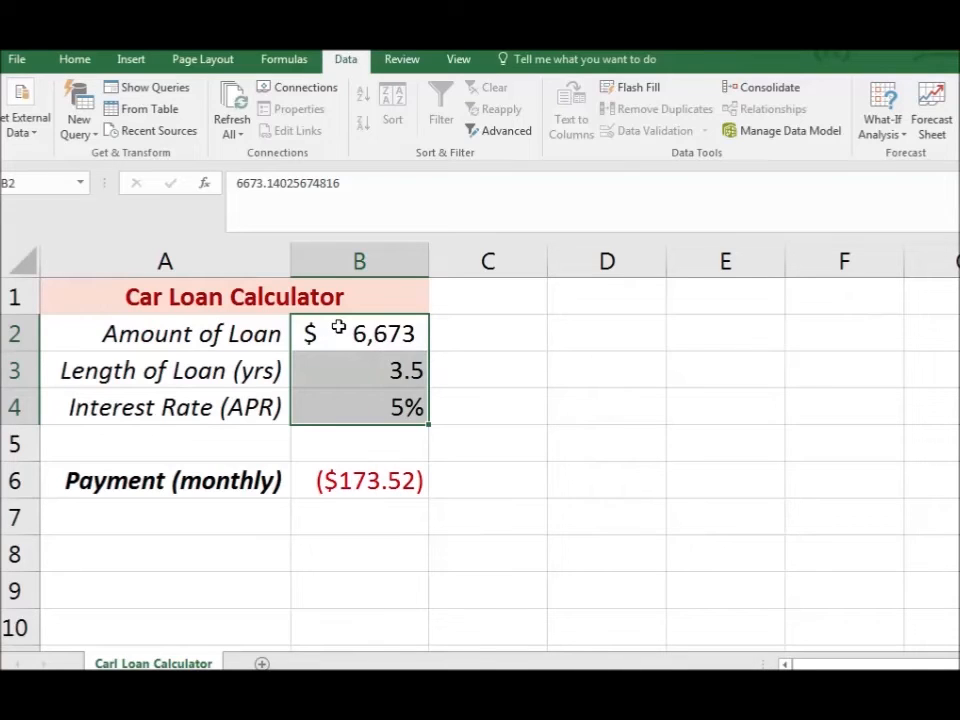
{"action": "left_click_drag", "start_coordinate": [339, 327], "coordinate": [339, 399]}
{"action": "left_click", "coordinate": [74, 60]}
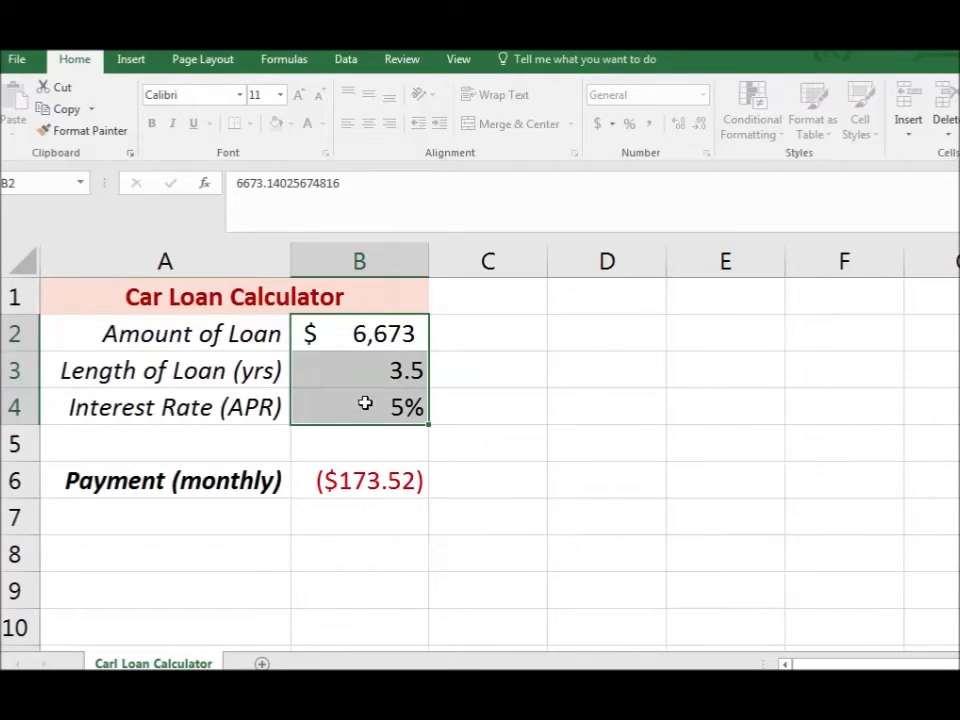
{"action": "left_click", "coordinate": [356, 334]}
{"action": "left_click", "coordinate": [349, 370]}
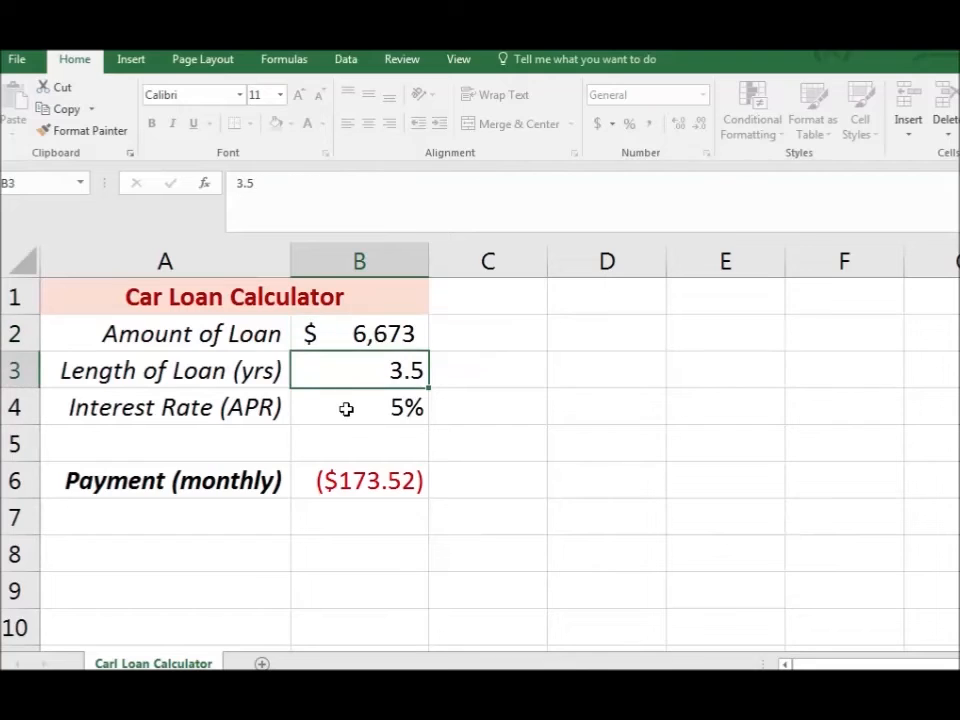
{"action": "left_click", "coordinate": [345, 407]}
{"action": "left_click", "coordinate": [349, 338]}
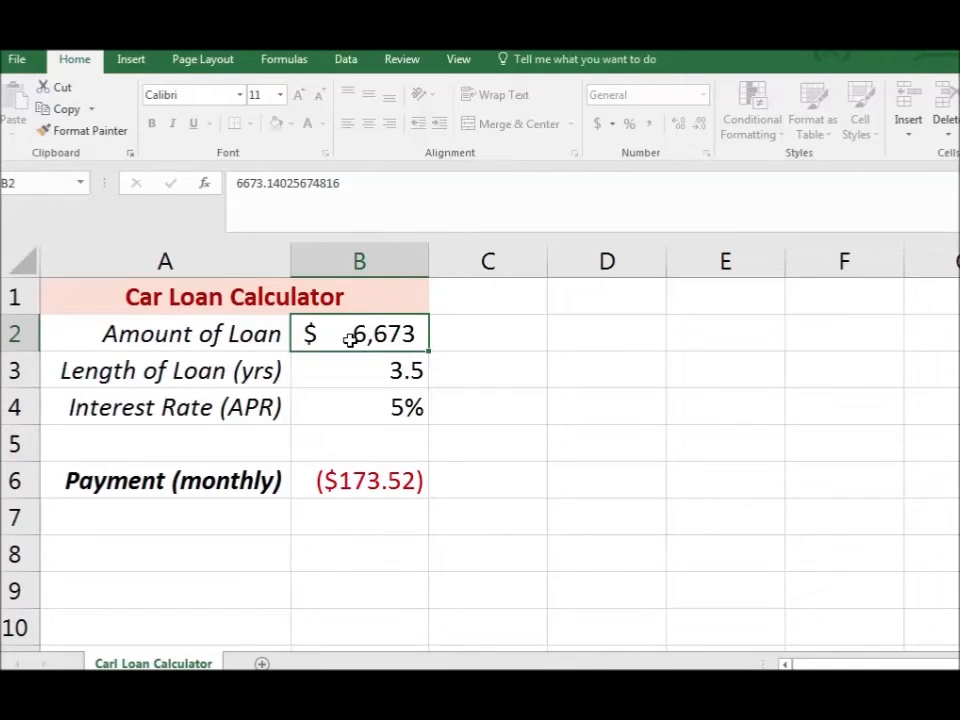
Remove the protection from the "Carl Loan Calculator" sheet
{"action": "right_click", "coordinate": [172, 662]}
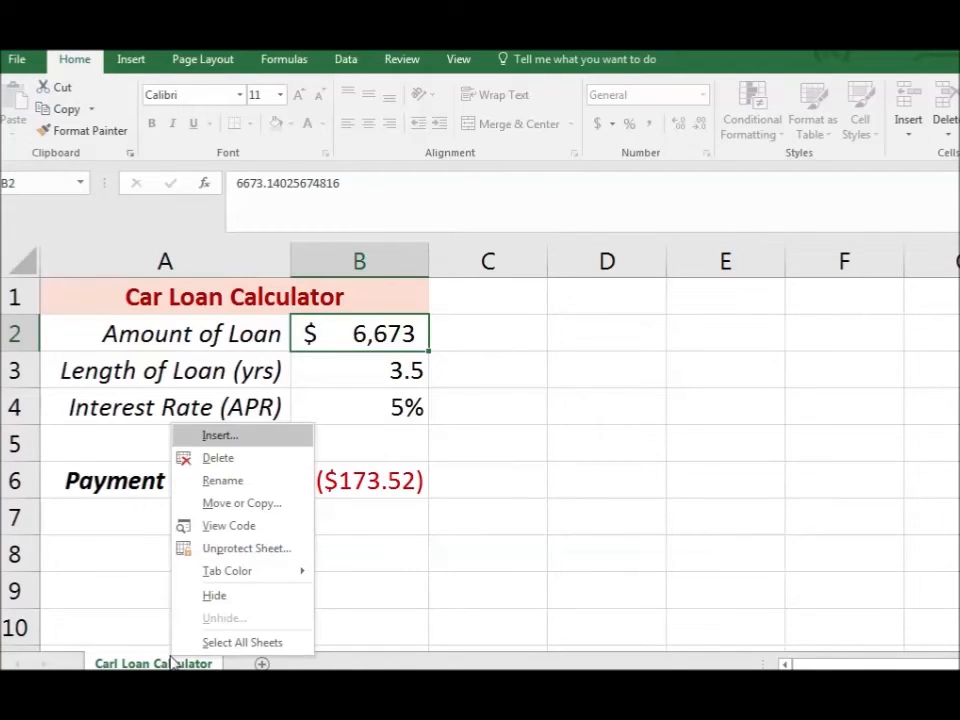
{"action": "left_click", "coordinate": [276, 550]}
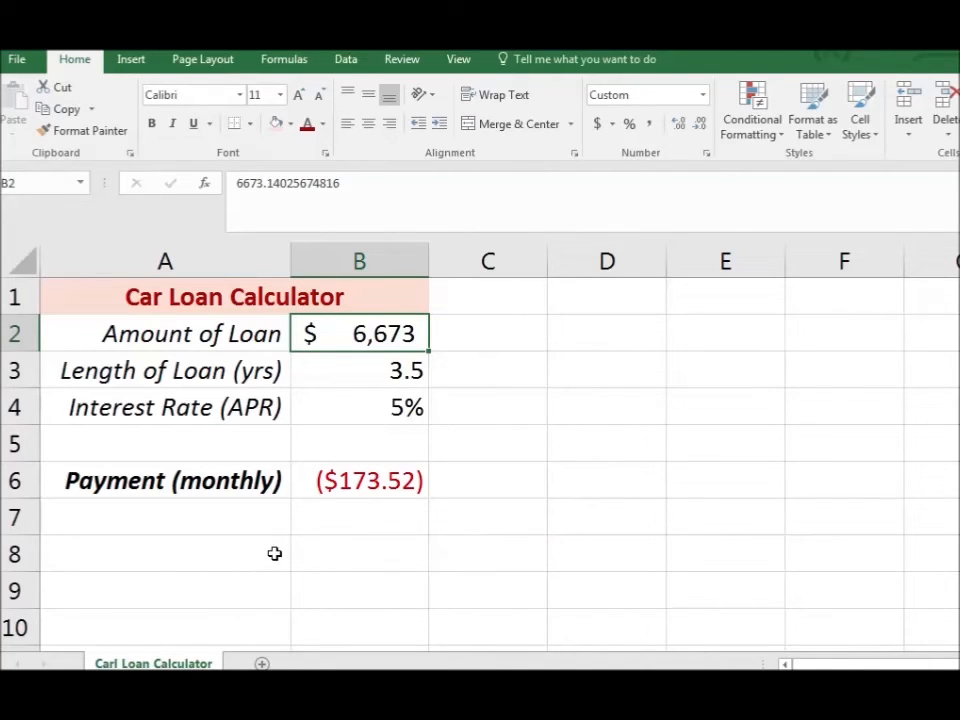
{"action": "left_click", "coordinate": [236, 370]}
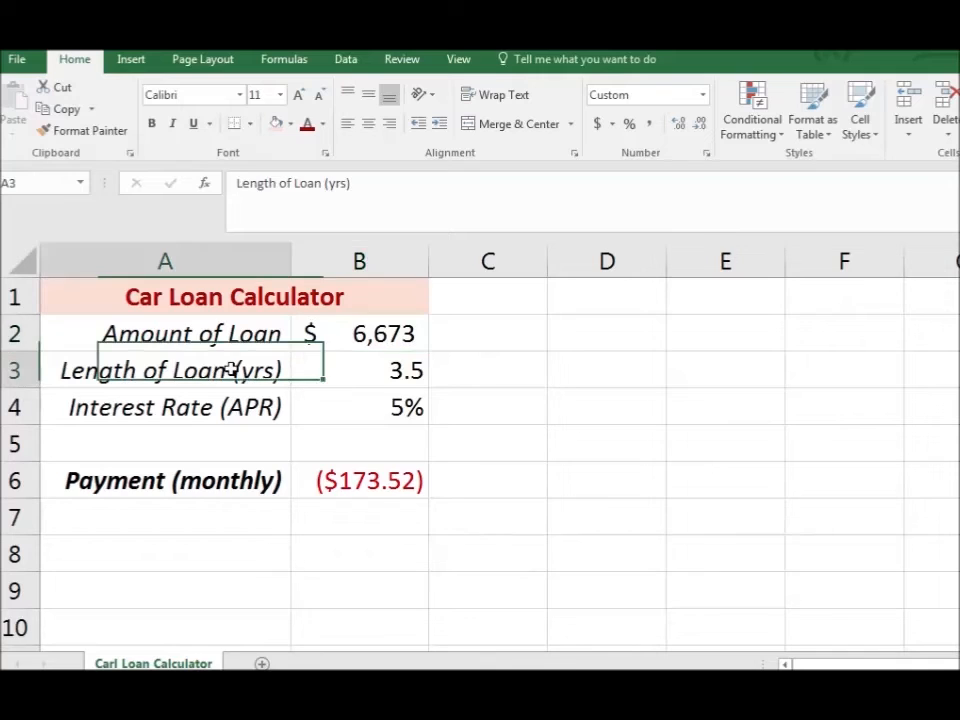
{"action": "left_click", "coordinate": [357, 183]}
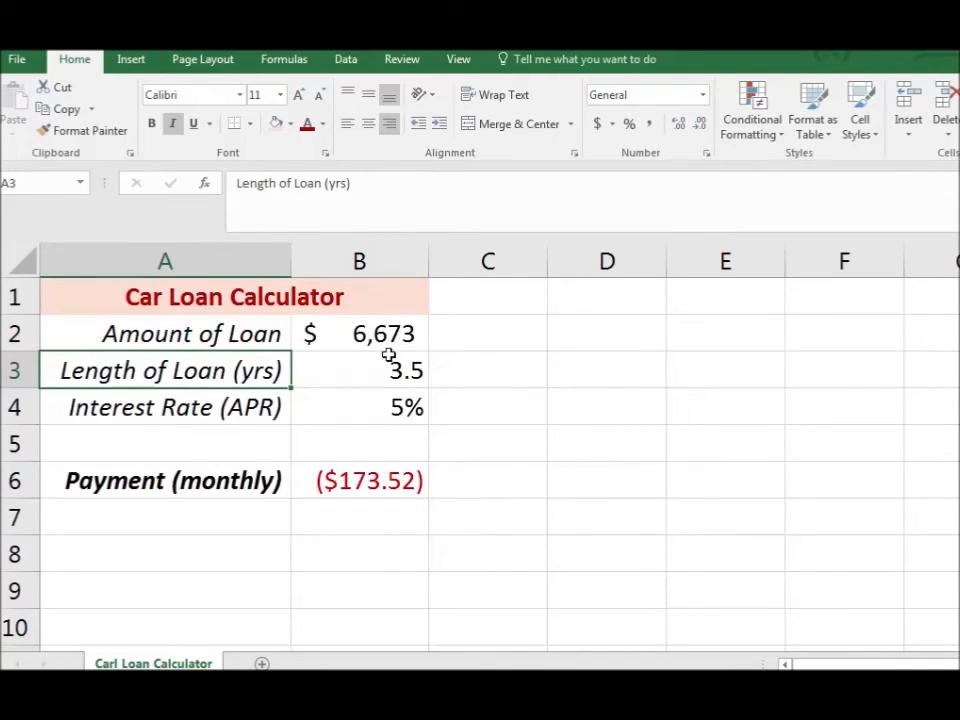
Fill the input cells B2:B4 with the light orange theme color
{"action": "left_click_drag", "start_coordinate": [380, 335], "coordinate": [364, 418]}
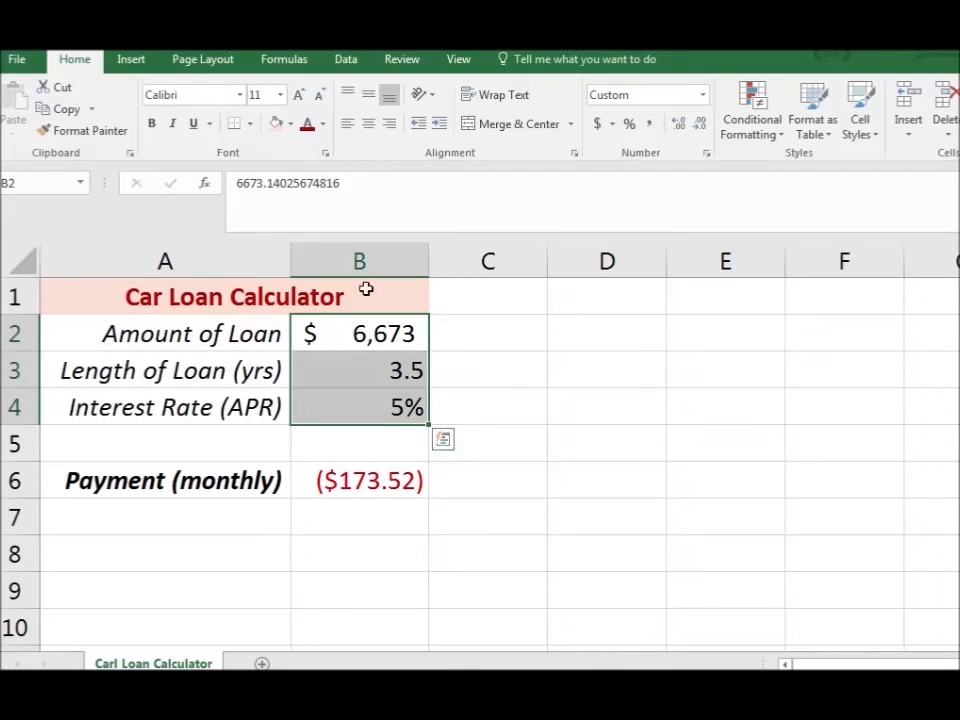
{"action": "left_click", "coordinate": [291, 125]}
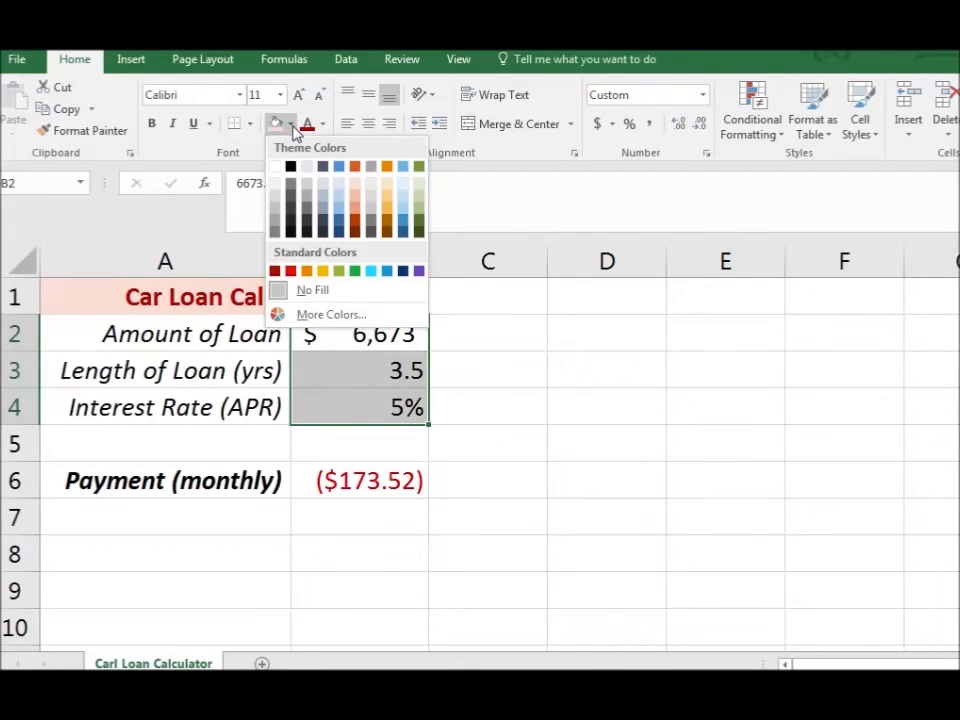
{"action": "left_click", "coordinate": [395, 190]}
{"action": "left_click", "coordinate": [459, 431]}
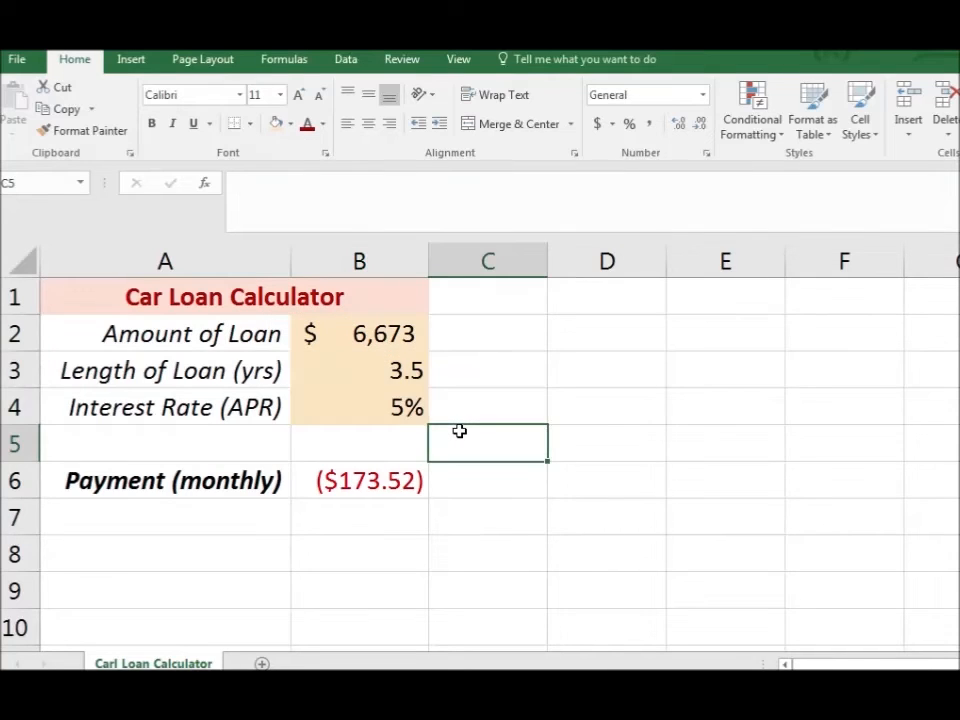
{"action": "left_click_drag", "start_coordinate": [362, 333], "coordinate": [350, 400]}
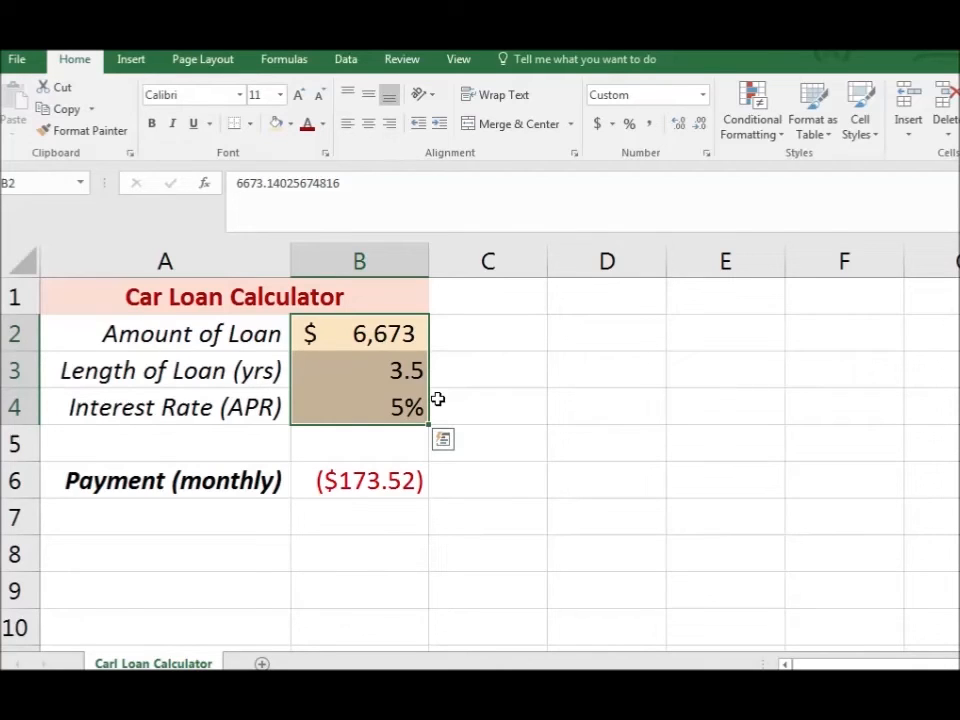
{"action": "left_click", "coordinate": [375, 524]}
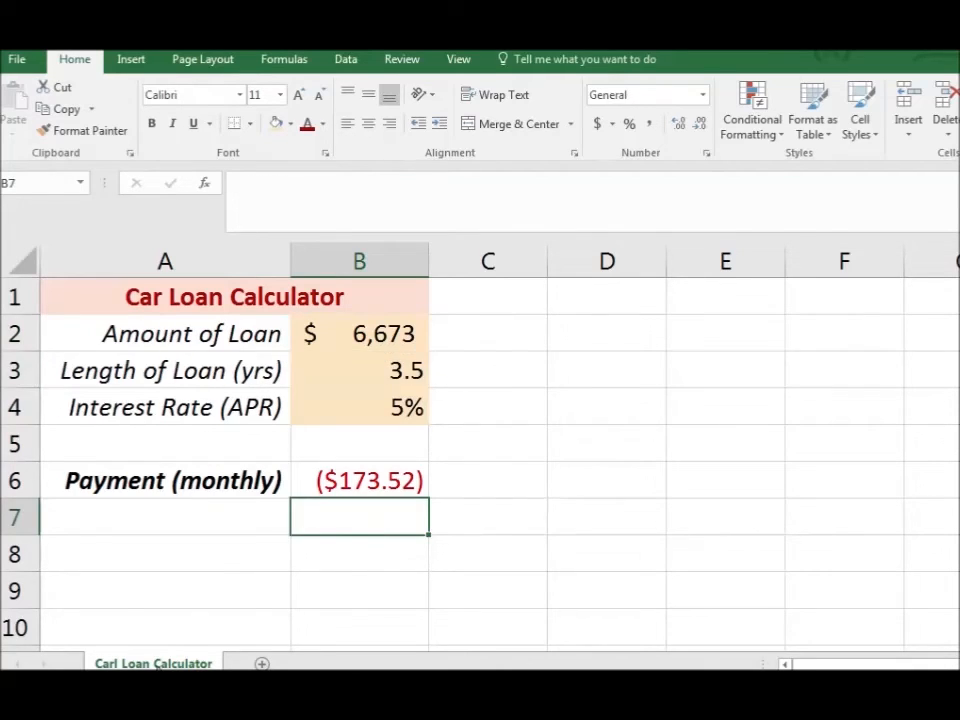
Protect the sheet again without a password, keeping the default user permissions
{"action": "right_click", "coordinate": [175, 663]}
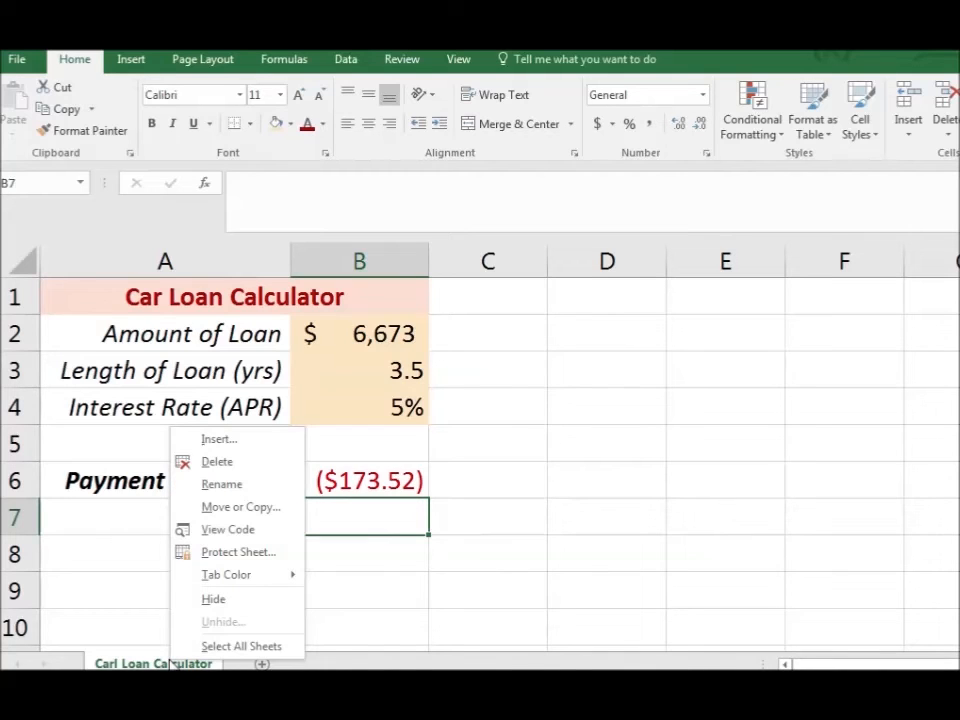
{"action": "left_click", "coordinate": [243, 552]}
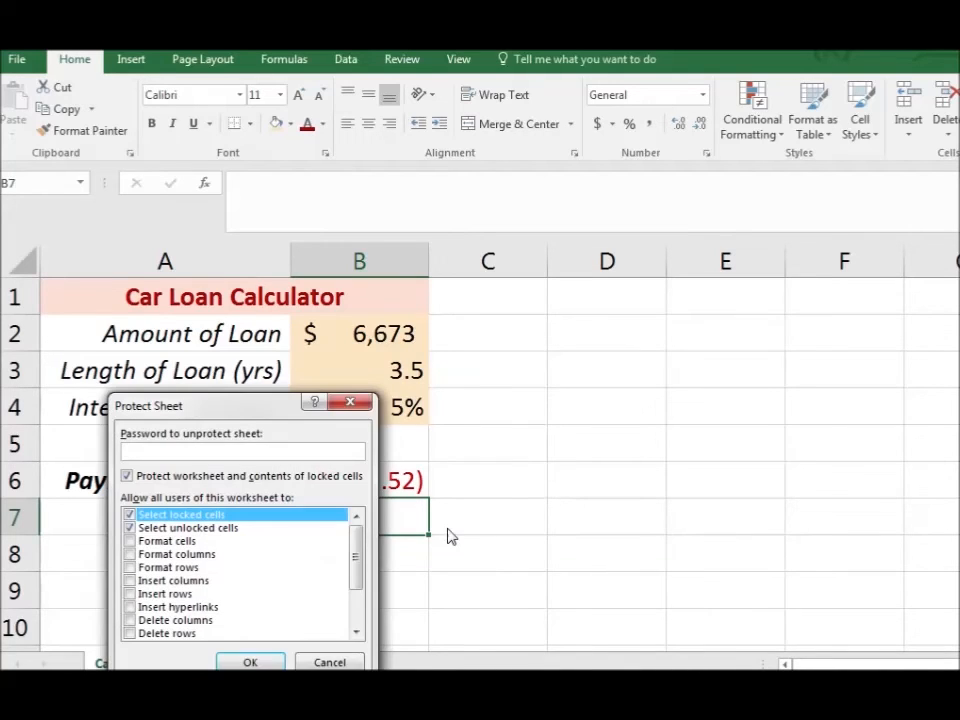
{"action": "left_click", "coordinate": [251, 662]}
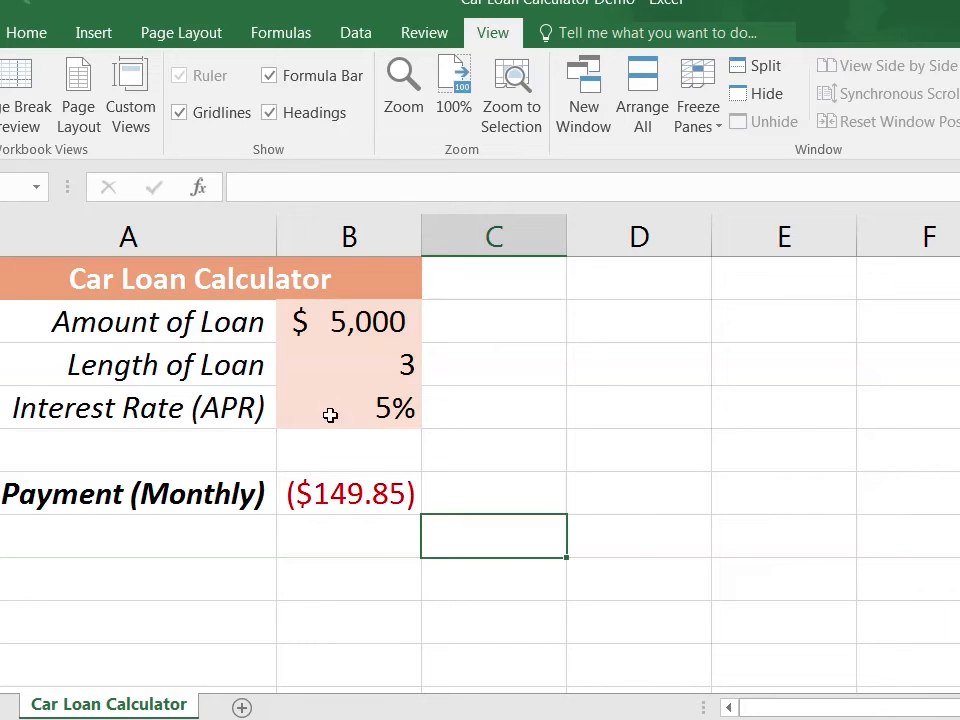
Define descriptive names for the loan amount, length and interest rate cells B2, B3 and B4, and select the payment formula in B6
{"action": "left_click", "coordinate": [378, 327]}
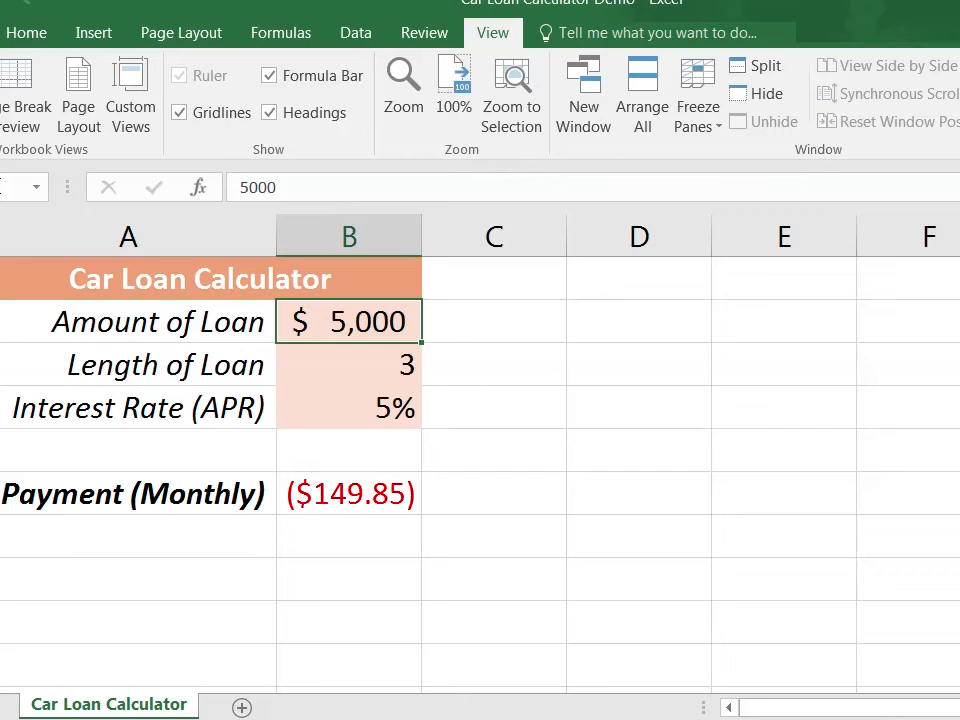
{"action": "type", "text": "t"}
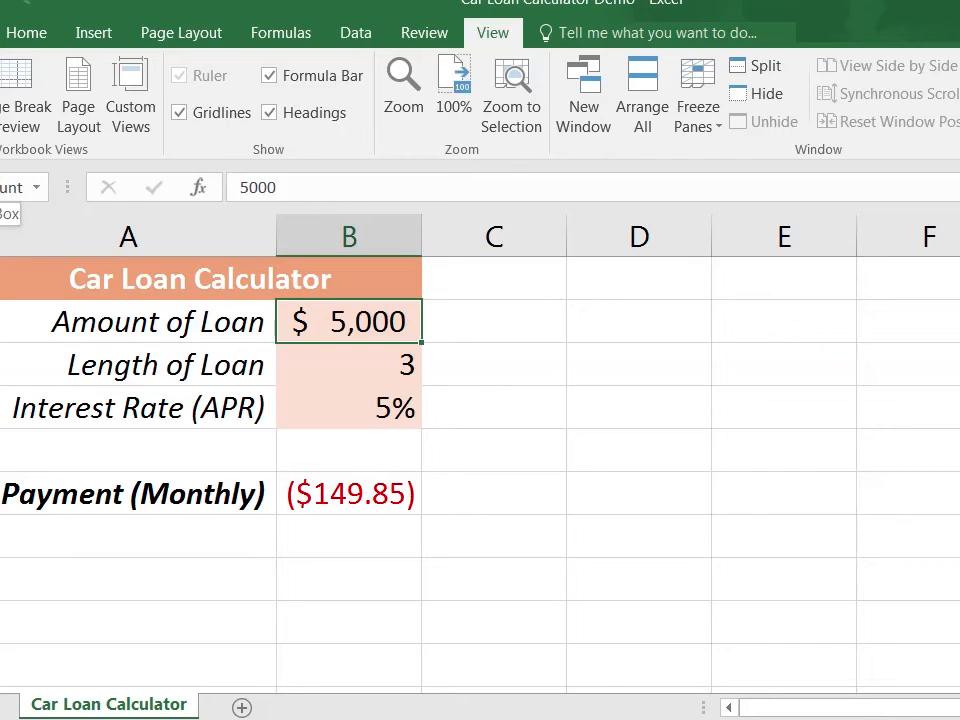
{"action": "left_click", "coordinate": [321, 364]}
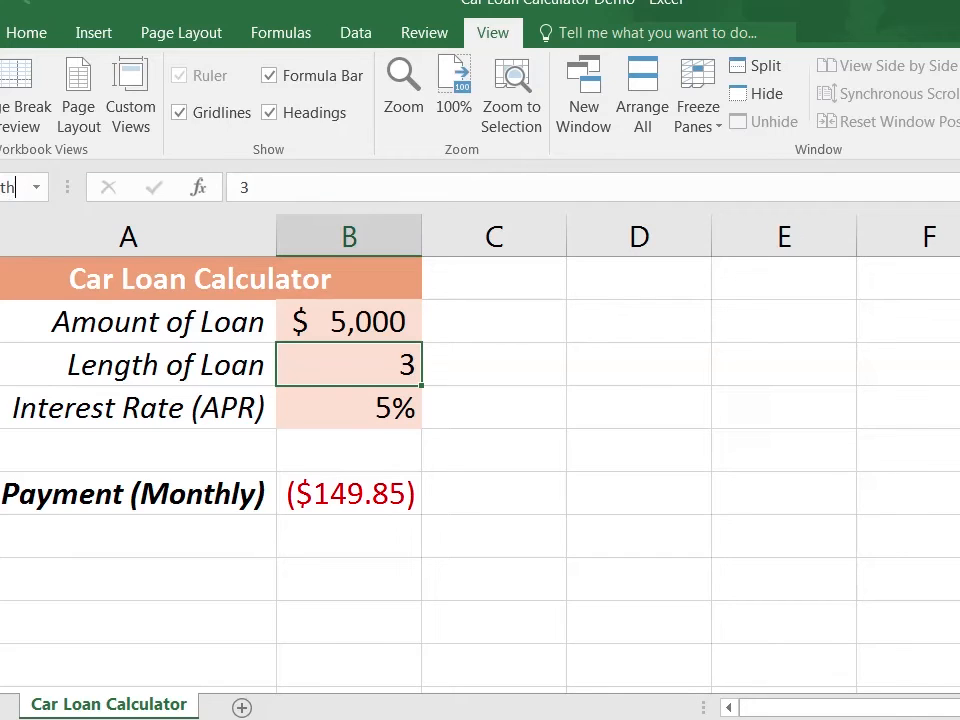
{"action": "left_click", "coordinate": [317, 413]}
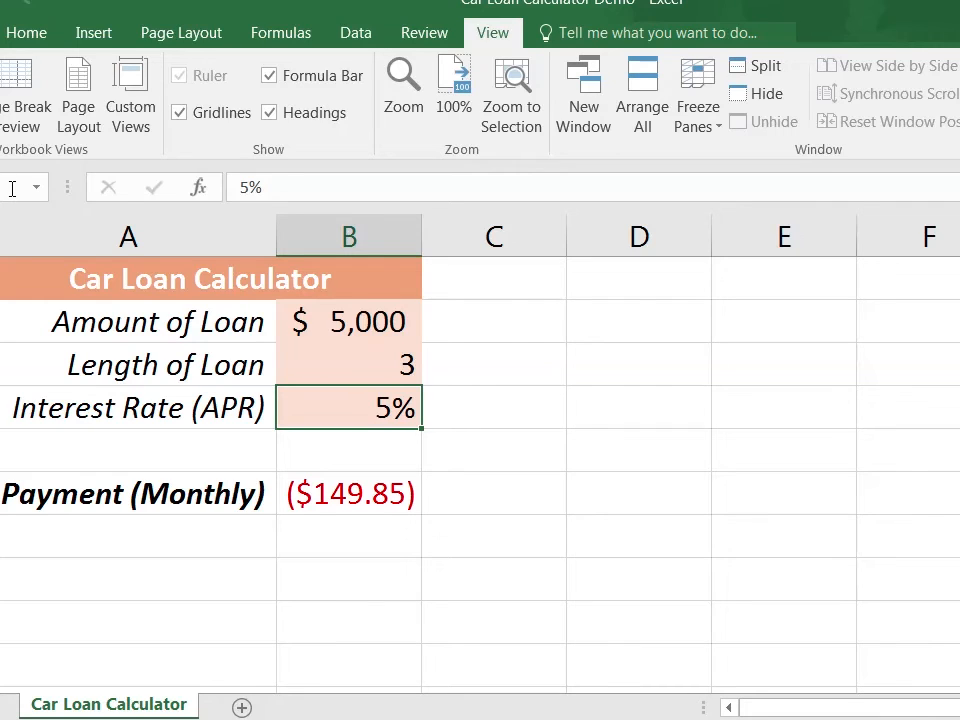
{"action": "type", "text": "e"}
{"action": "left_click", "coordinate": [352, 490]}
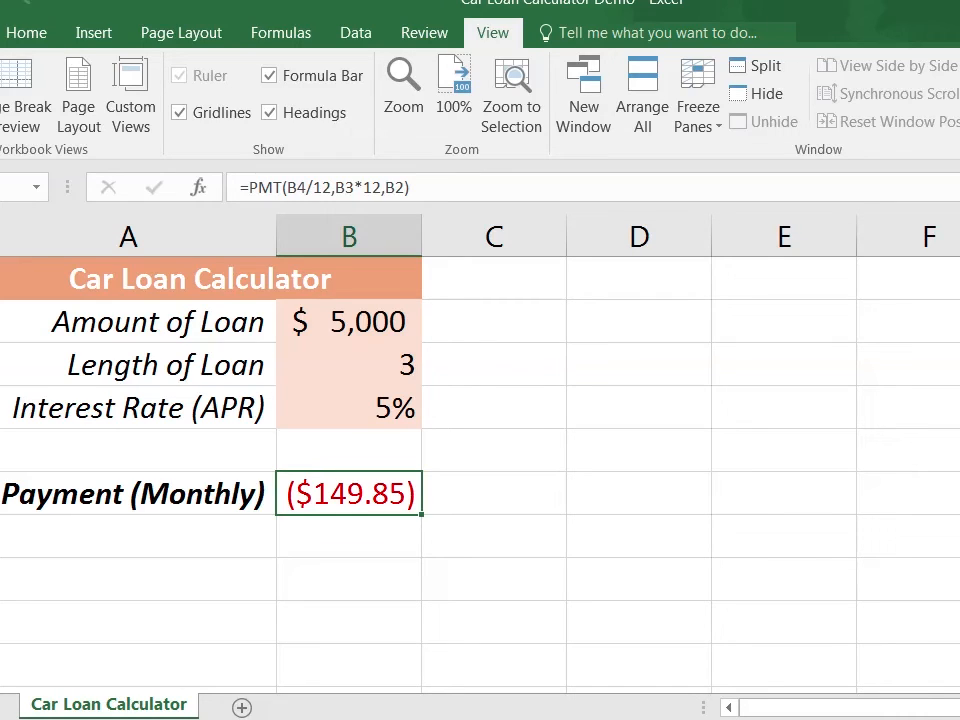
Define a descriptive name for the monthly payment cell B6 and open the Scenario Manager beside the calculator
{"action": "type", "text": "ent"}
{"action": "left_click", "coordinate": [368, 33]}
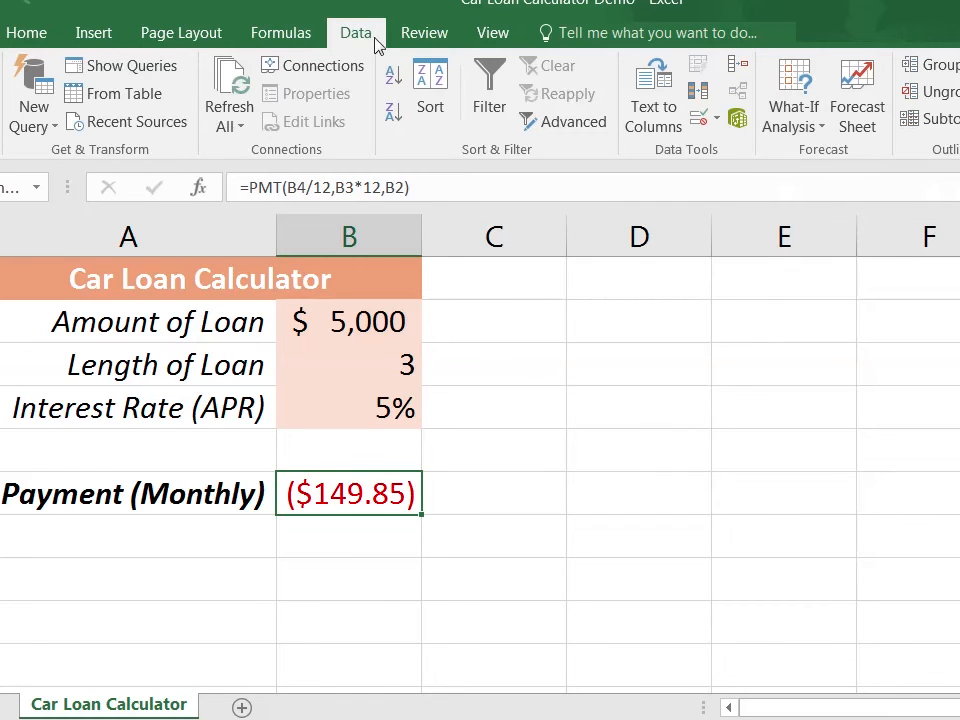
{"action": "left_click", "coordinate": [793, 118]}
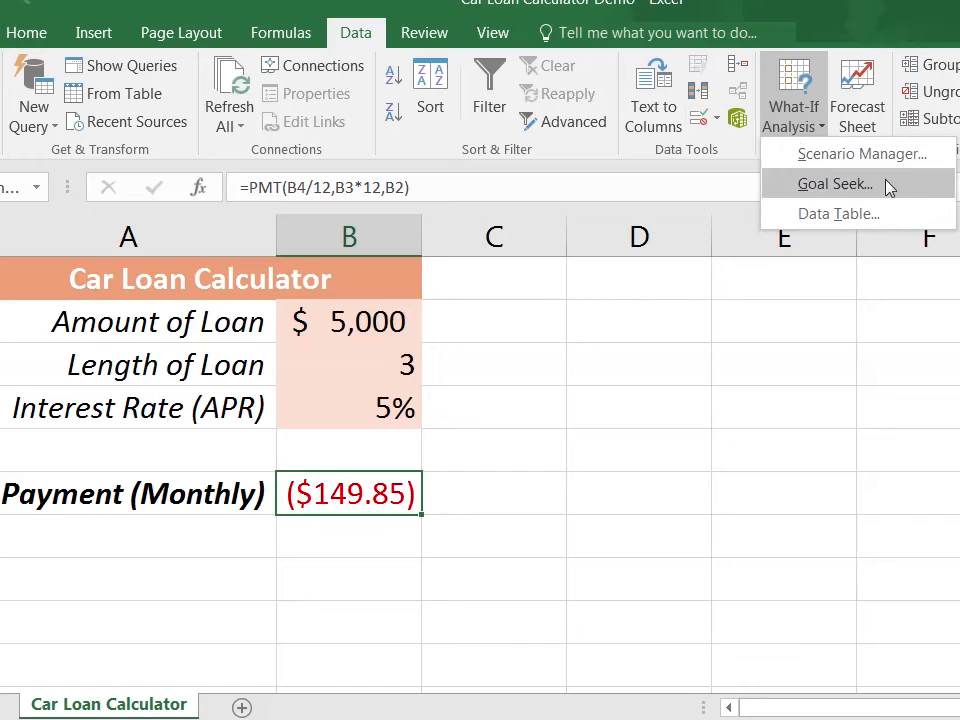
{"action": "left_click", "coordinate": [838, 154]}
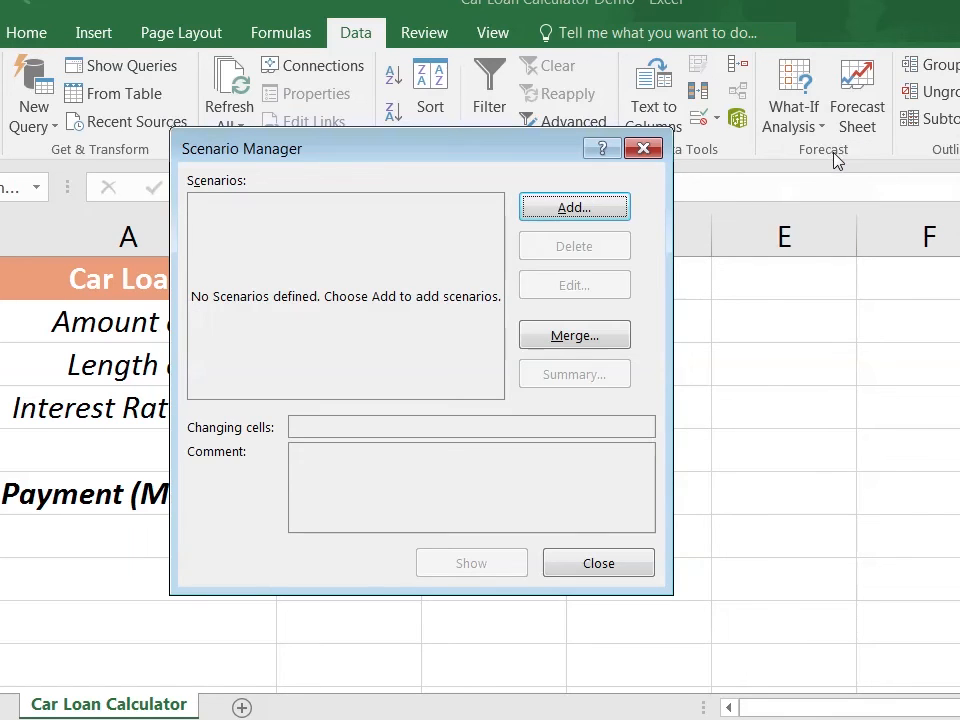
{"action": "left_click_drag", "start_coordinate": [424, 156], "coordinate": [733, 187]}
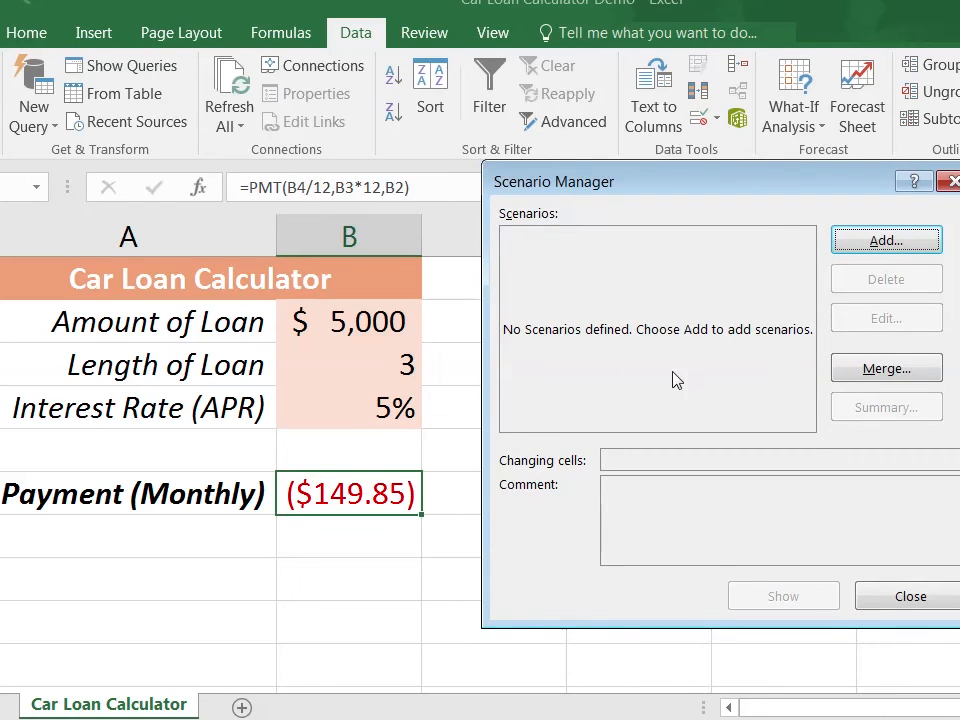
Create a scenario named Base with changing cells B2:B4, keeping loan amount 5000, loan length 3 and interest rate 0.05
{"action": "left_click", "coordinate": [899, 241]}
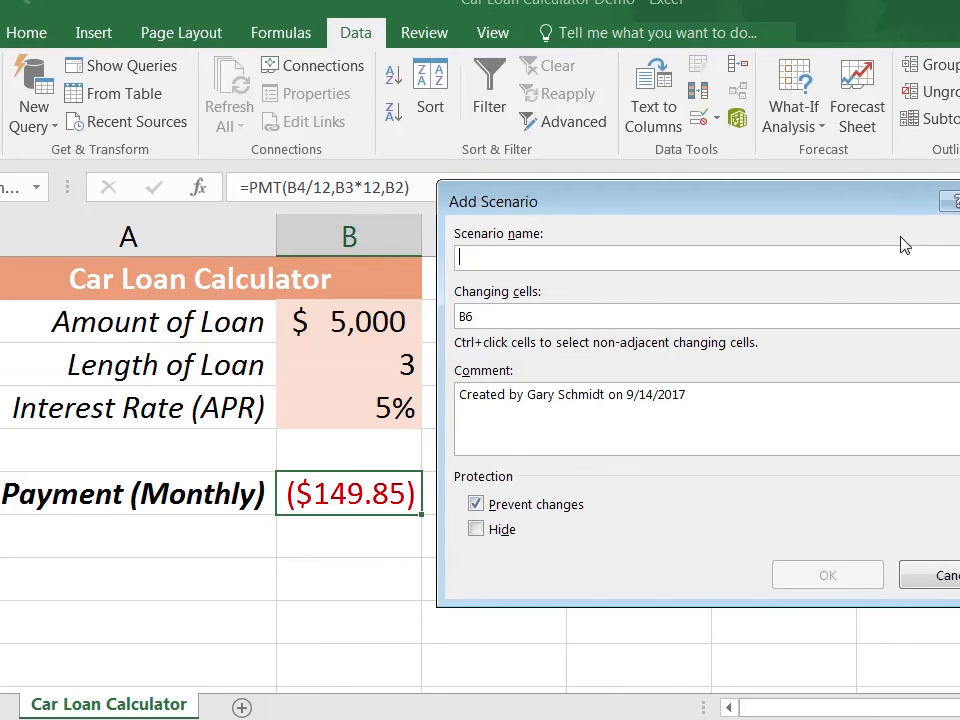
{"action": "type", "text": "Base"}
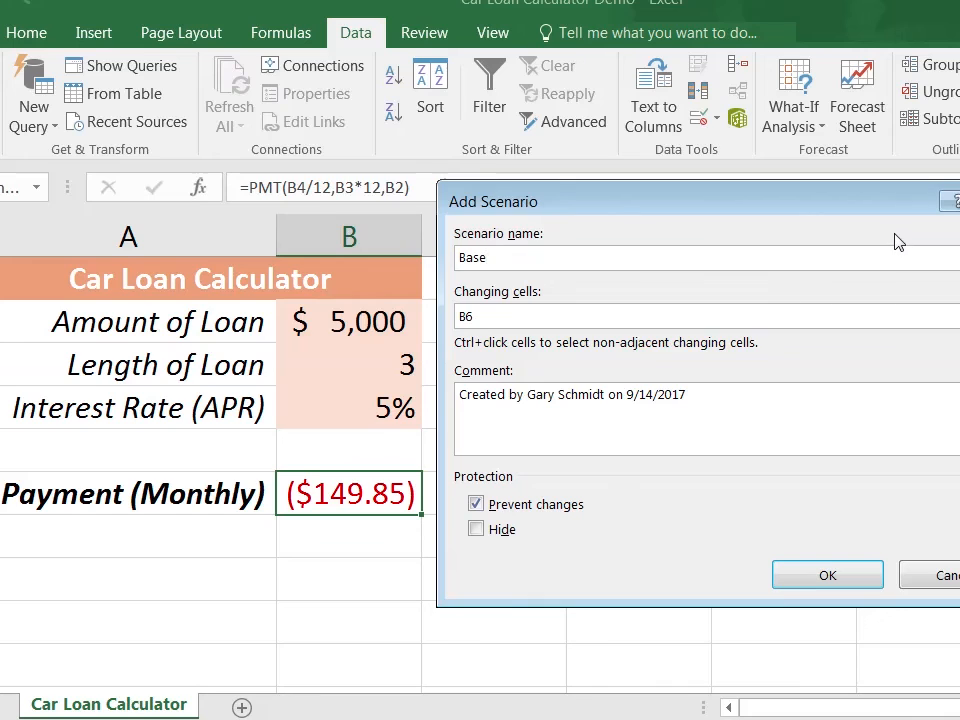
{"action": "left_click", "coordinate": [754, 315]}
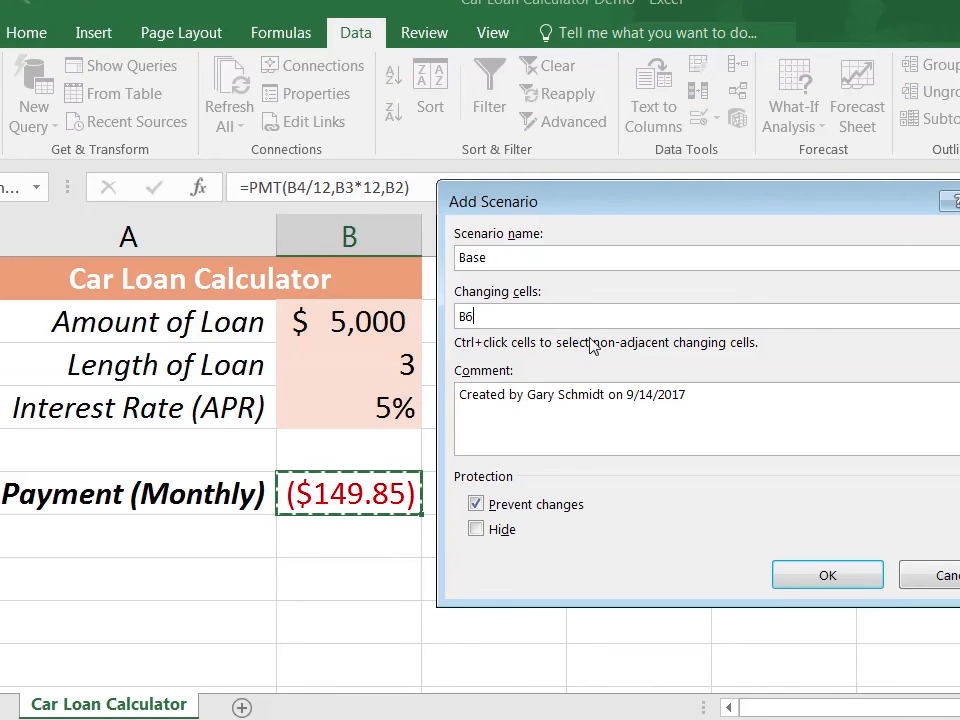
{"action": "left_click", "coordinate": [491, 347]}
{"action": "left_click_drag", "start_coordinate": [355, 322], "coordinate": [358, 407]}
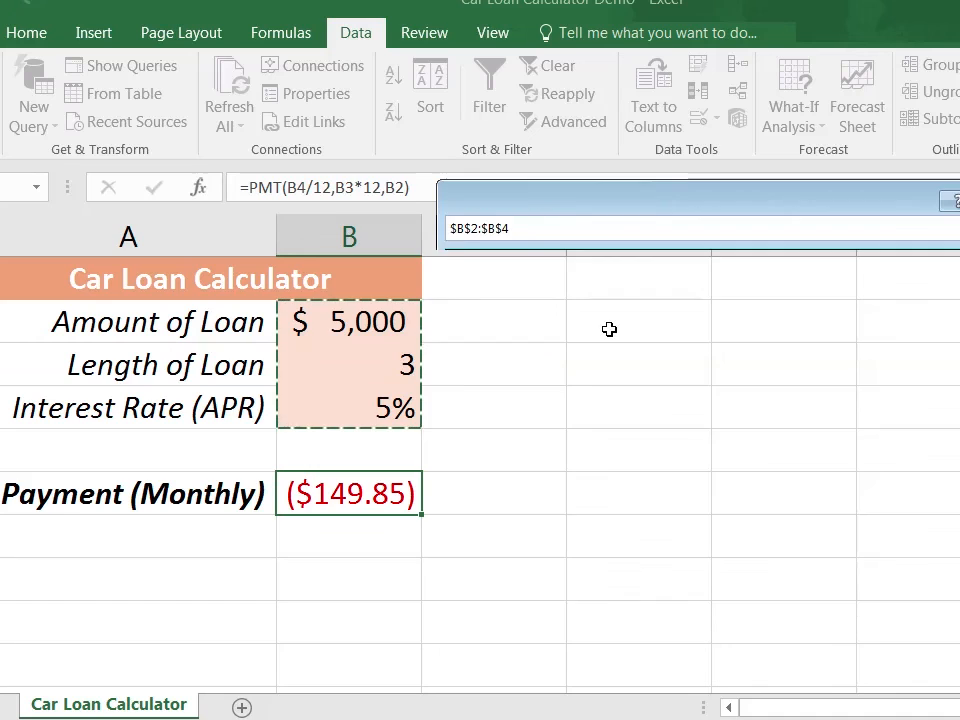
{"action": "key", "text": "Return"}
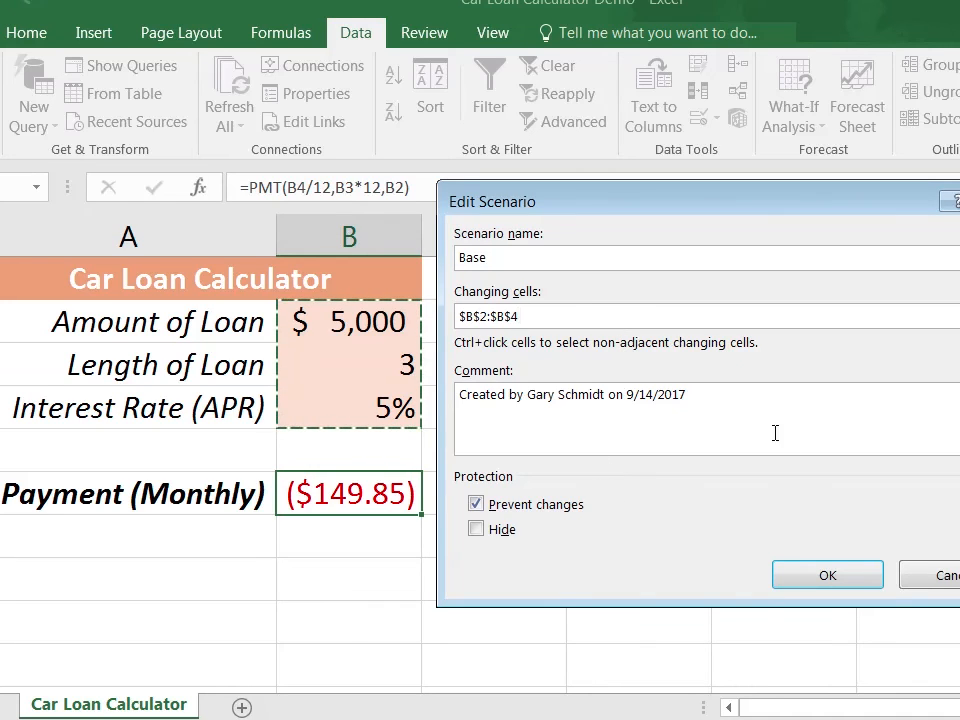
{"action": "left_click", "coordinate": [836, 585]}
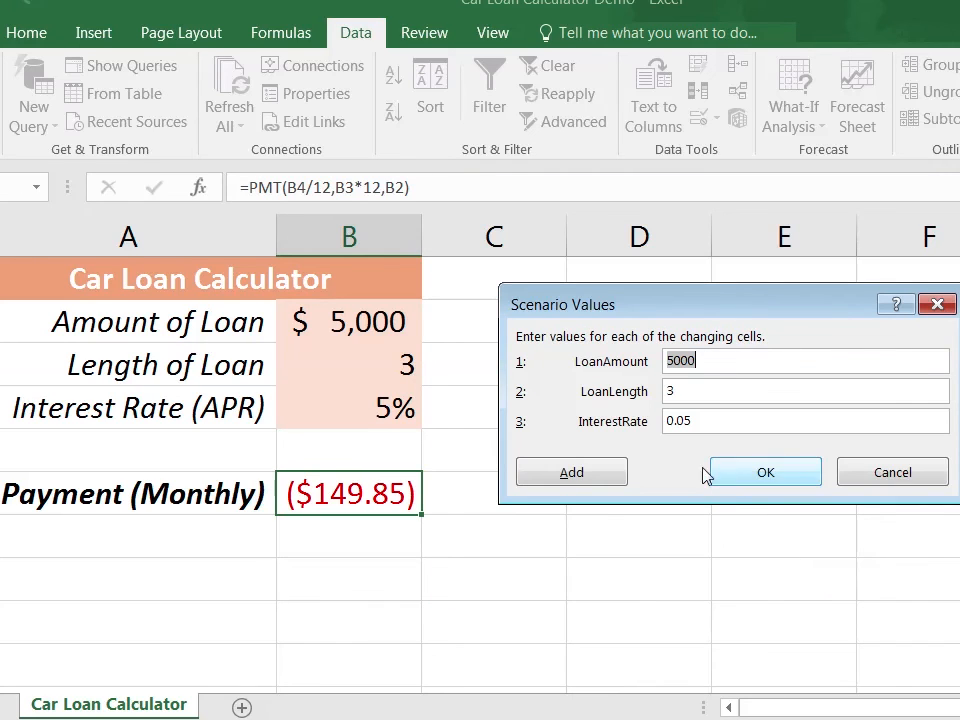
{"action": "left_click", "coordinate": [697, 390]}
{"action": "left_click", "coordinate": [599, 477]}
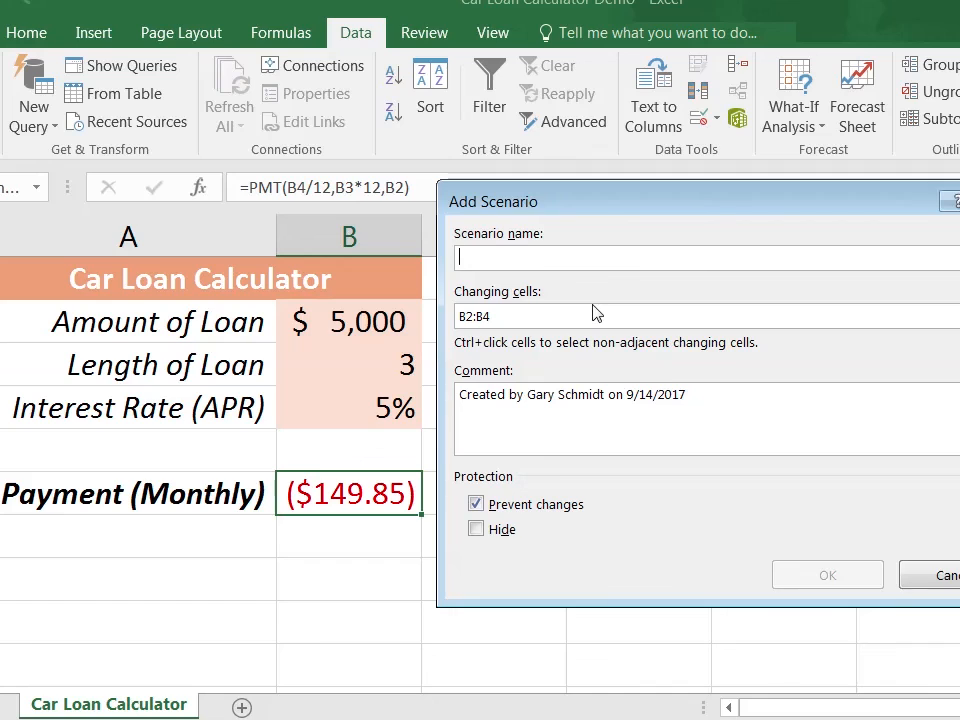
Create a scenario named Option 1 for B2:B4 with loan amount 10000, loan length 4 and interest rate 0.06
{"action": "type", "text": "Option 1"}
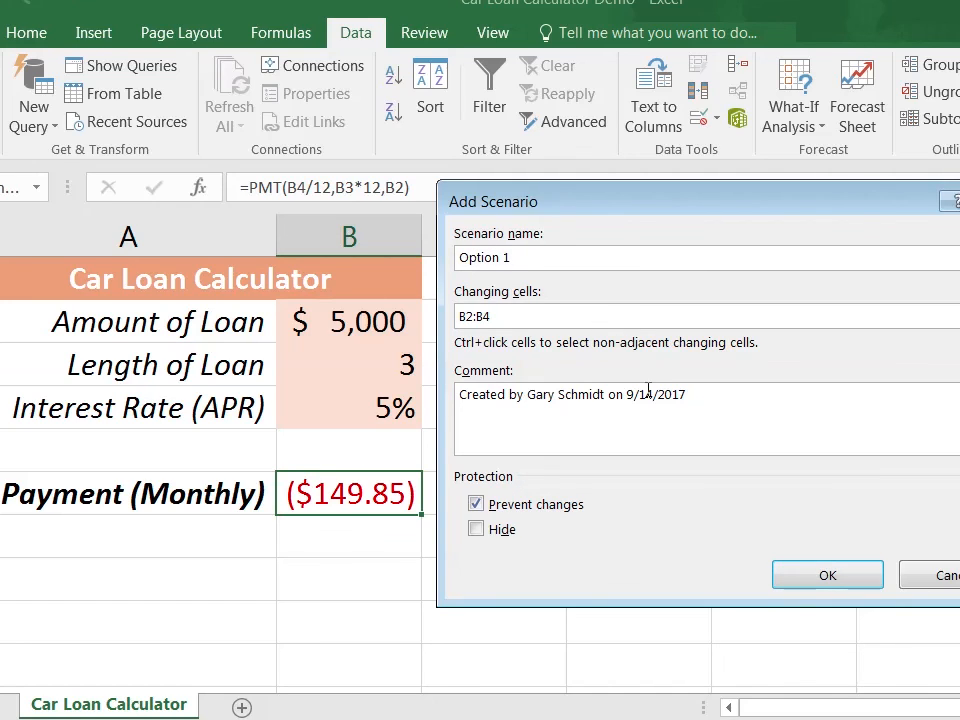
{"action": "left_click", "coordinate": [825, 583]}
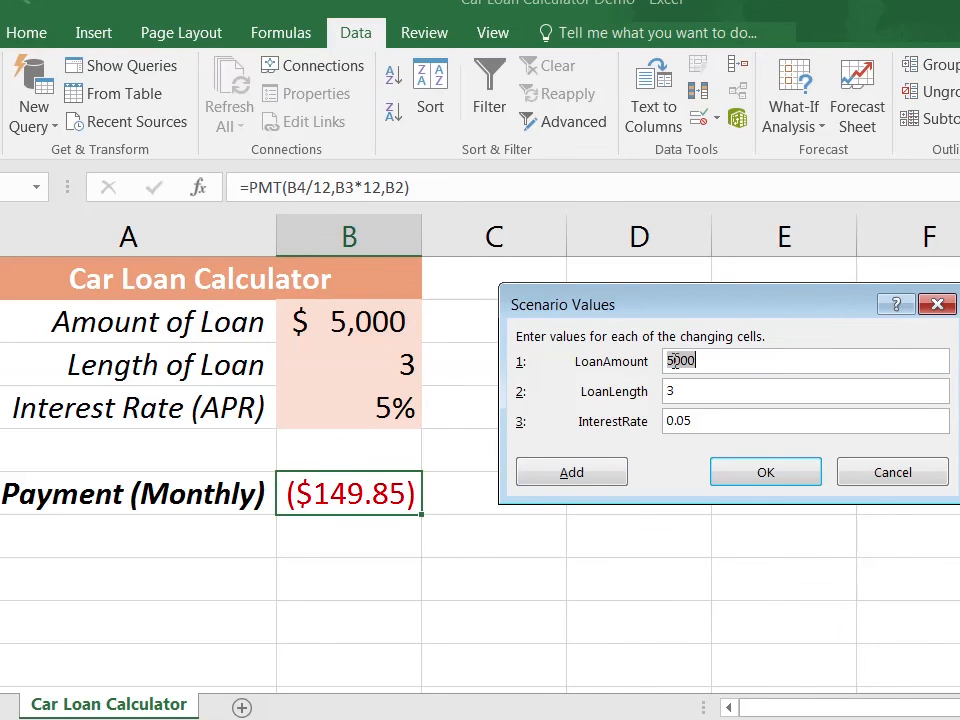
{"action": "left_click_drag", "start_coordinate": [676, 360], "coordinate": [668, 360]}
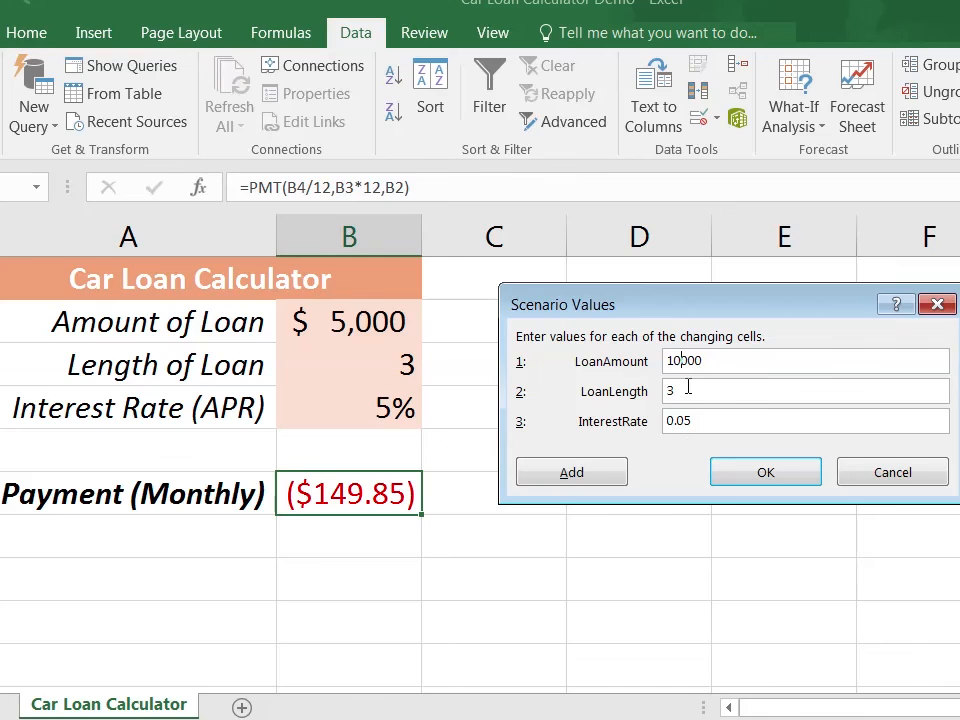
{"action": "left_click_drag", "start_coordinate": [700, 392], "coordinate": [655, 396]}
{"action": "type", "text": "4"}
{"action": "type", "text": "6"}
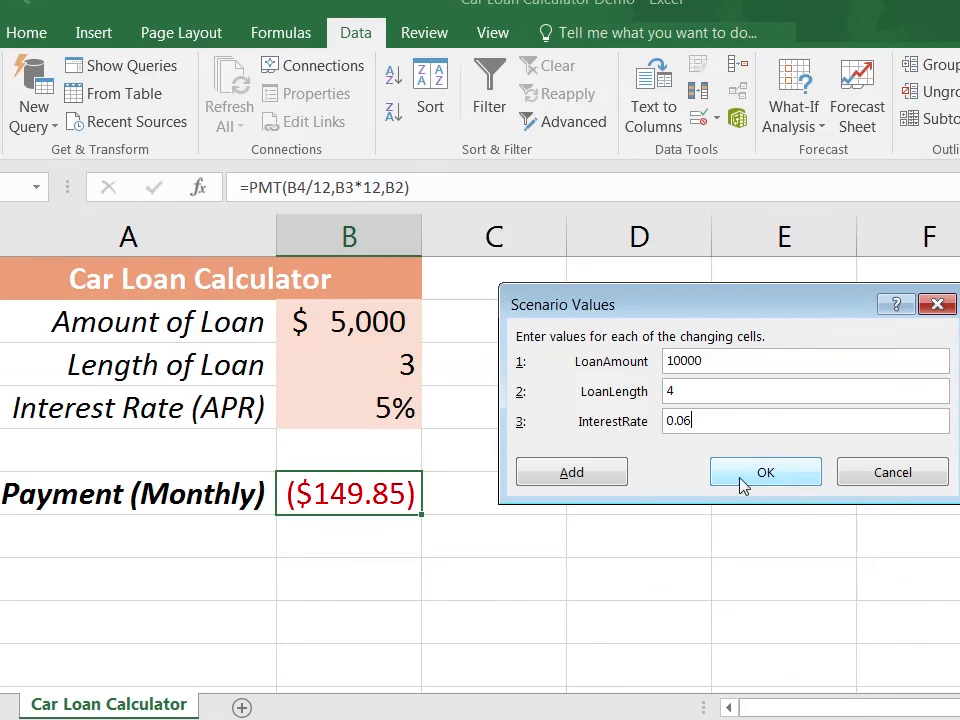
{"action": "left_click", "coordinate": [572, 473]}
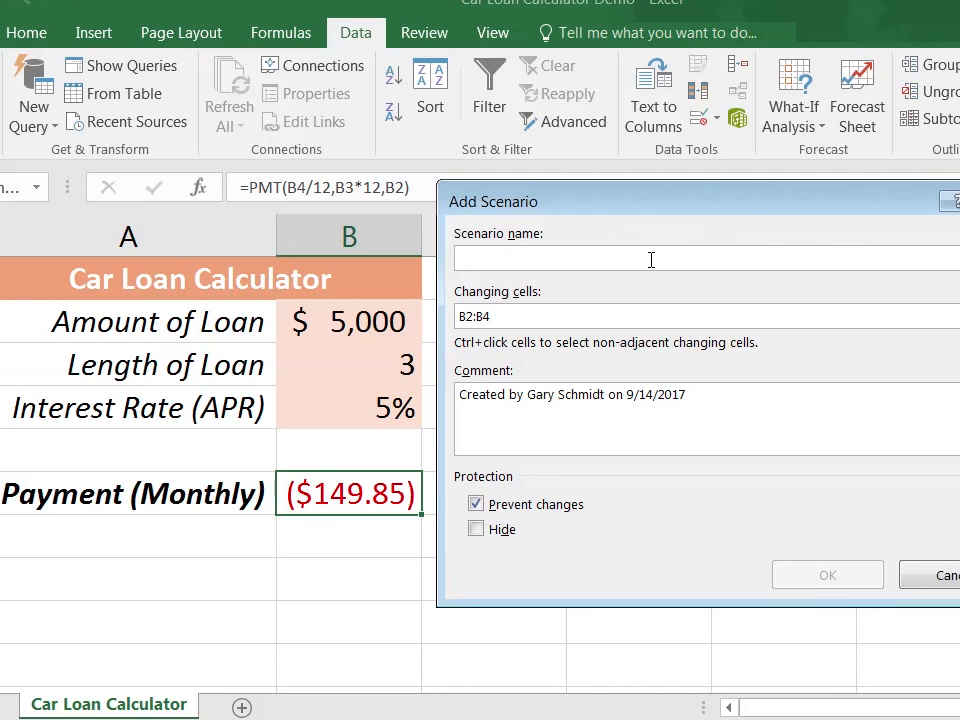
Create a scenario named Option 2 for B2:B4 with loan amount 50000, loan length 5 and interest rate 0.085
{"action": "type", "text": "Option 2"}
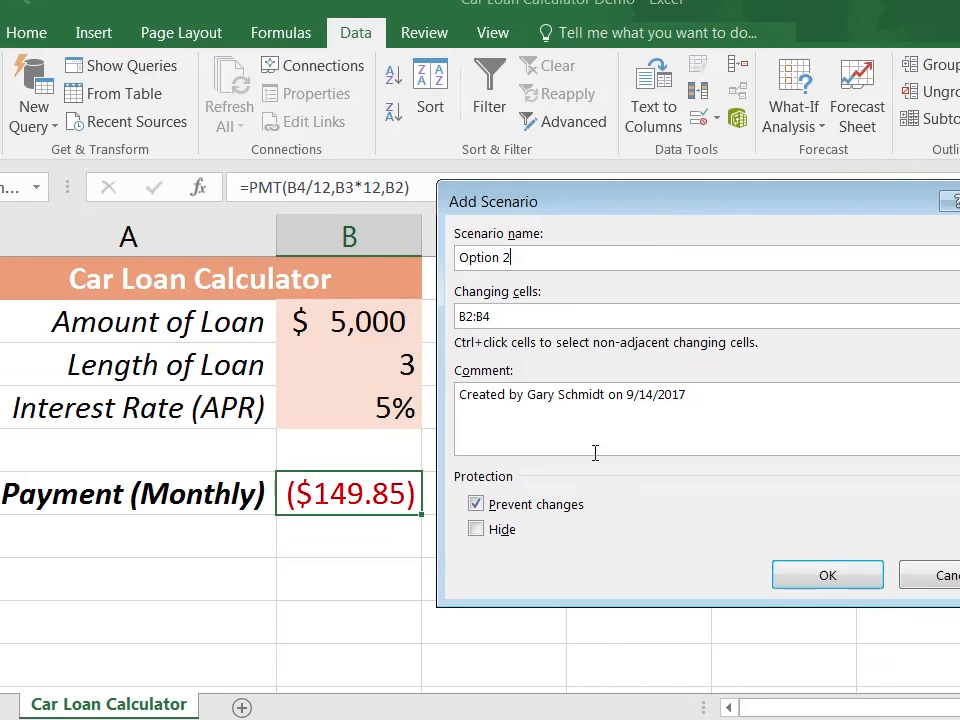
{"action": "left_click", "coordinate": [827, 576]}
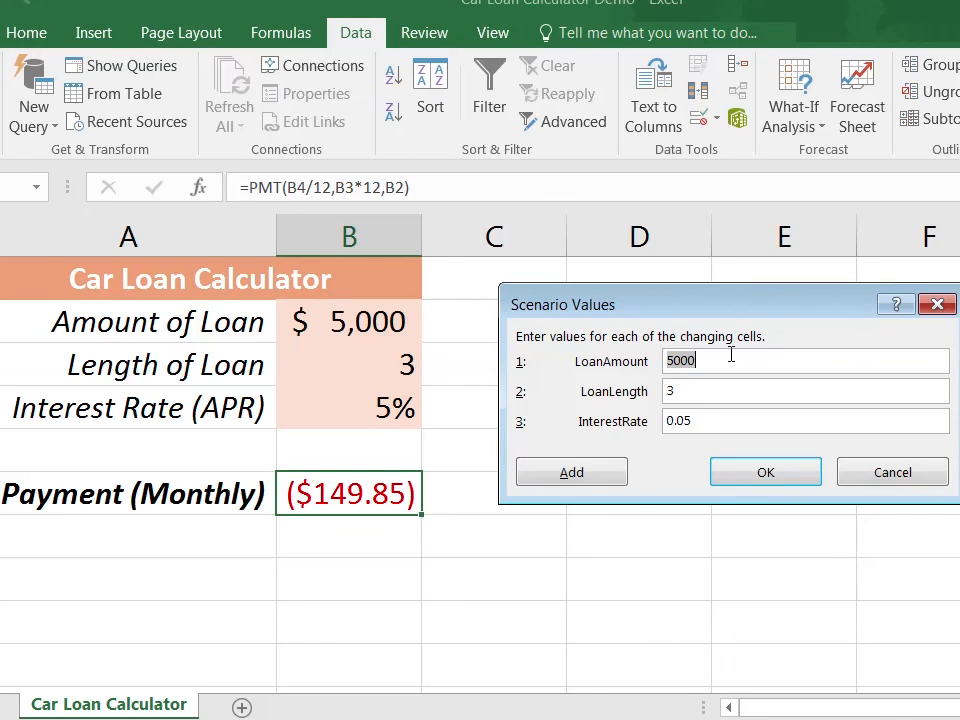
{"action": "type", "text": "5"}
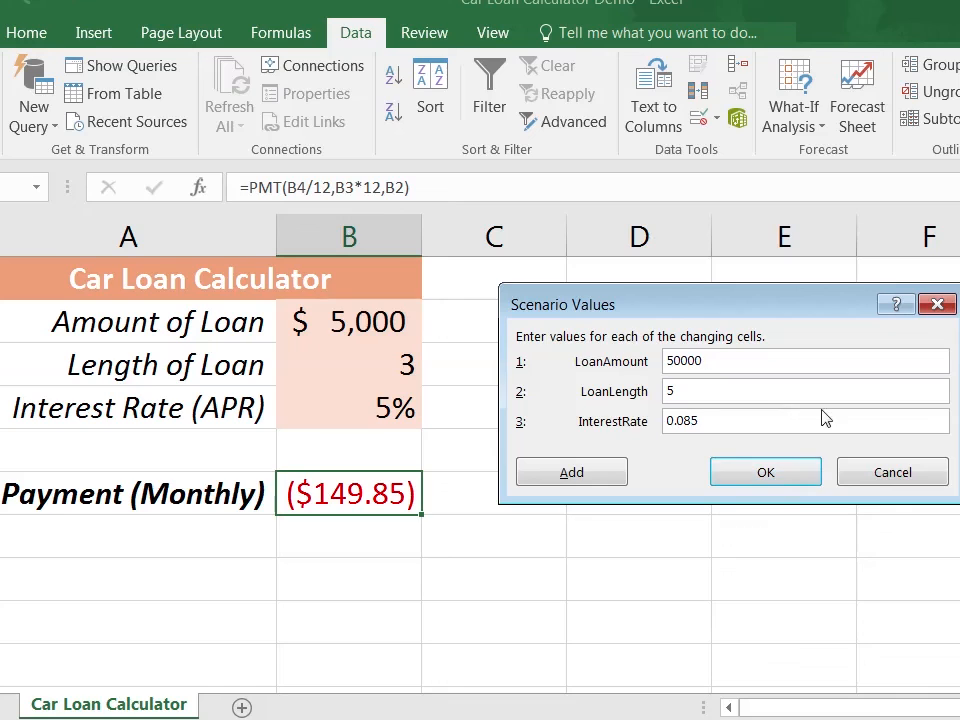
{"action": "left_click", "coordinate": [778, 471]}
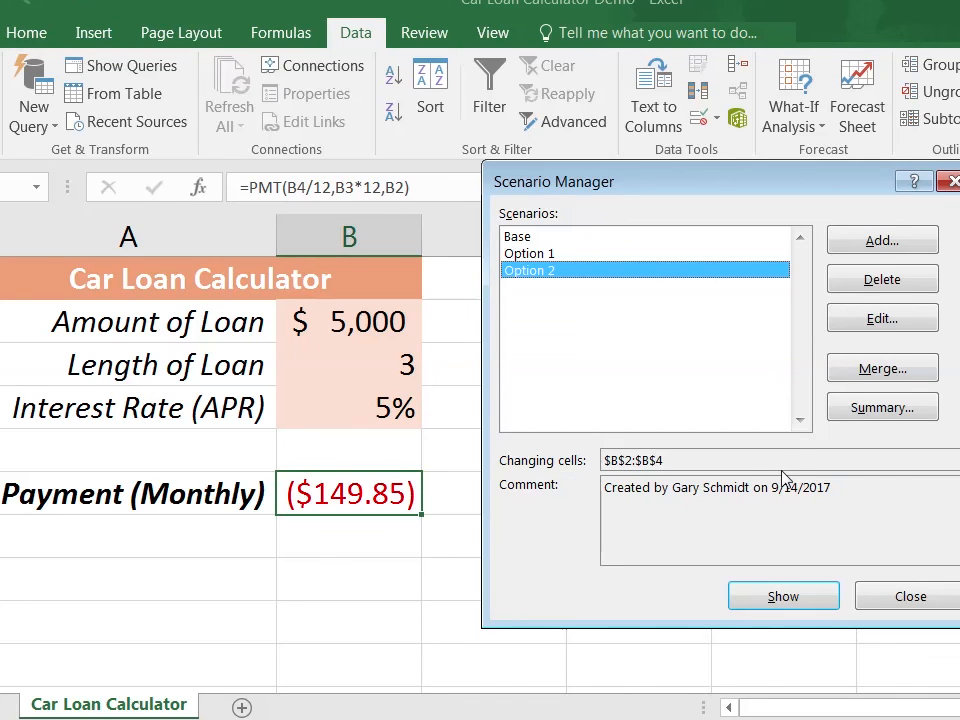
Review the Base, Option 1 and Option 2 entries and generate a scenario summary report with B6 as the result cell
{"action": "left_click", "coordinate": [560, 237]}
{"action": "left_click", "coordinate": [568, 254]}
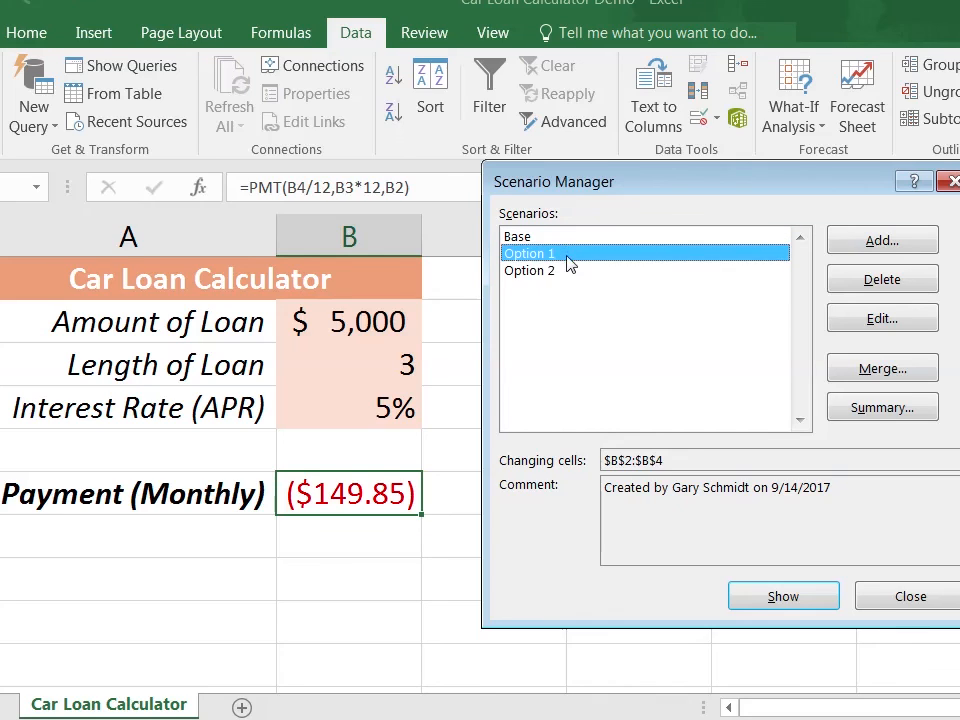
{"action": "left_click", "coordinate": [573, 271]}
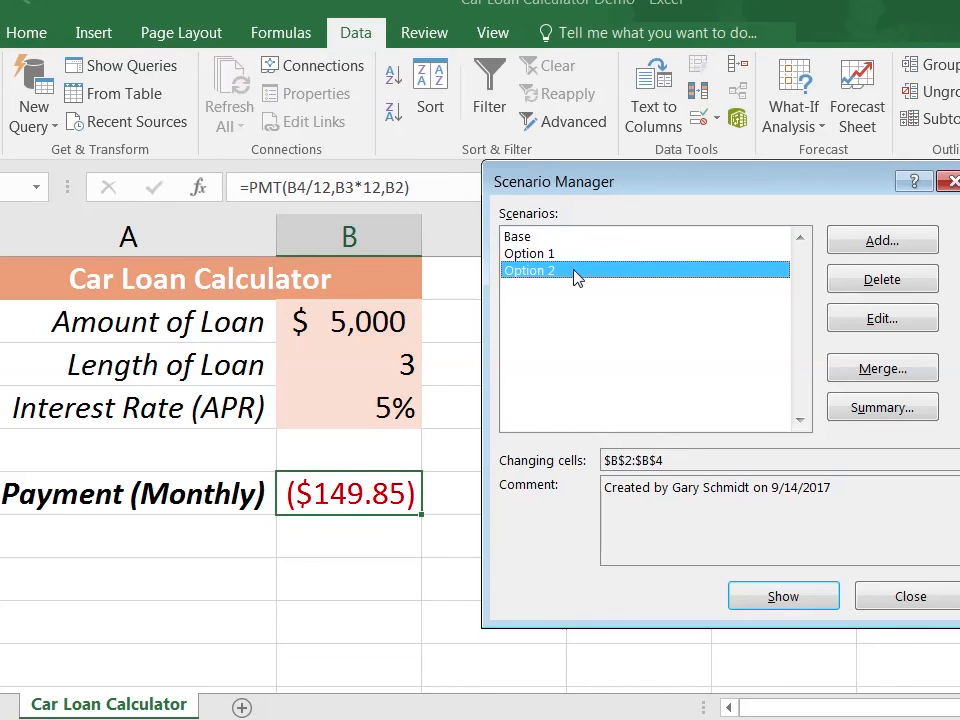
{"action": "left_click", "coordinate": [893, 411]}
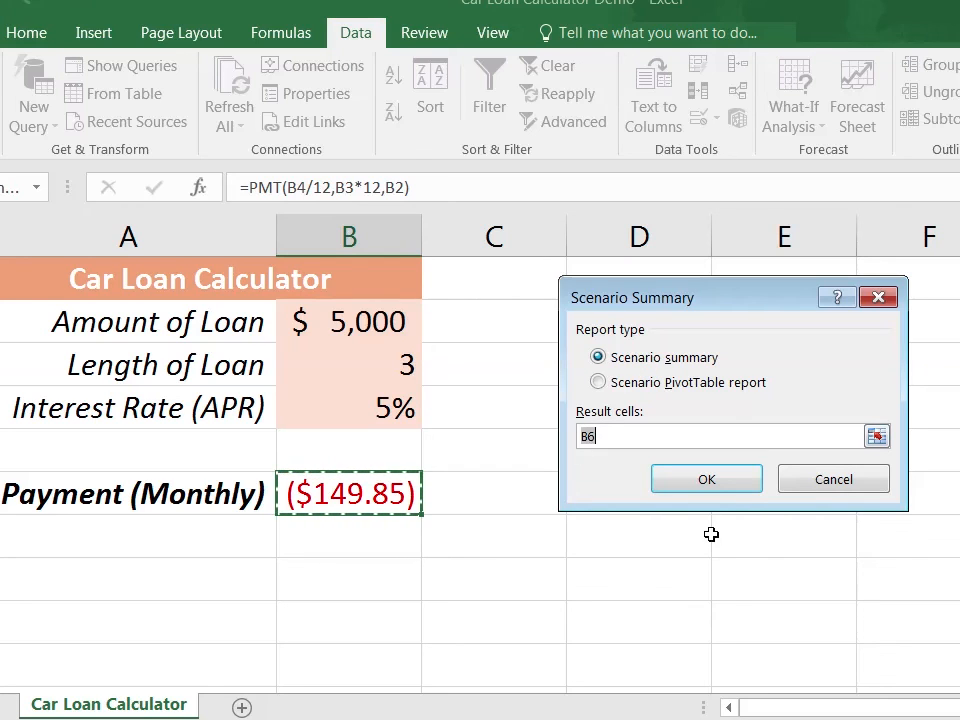
{"action": "left_click", "coordinate": [713, 482]}
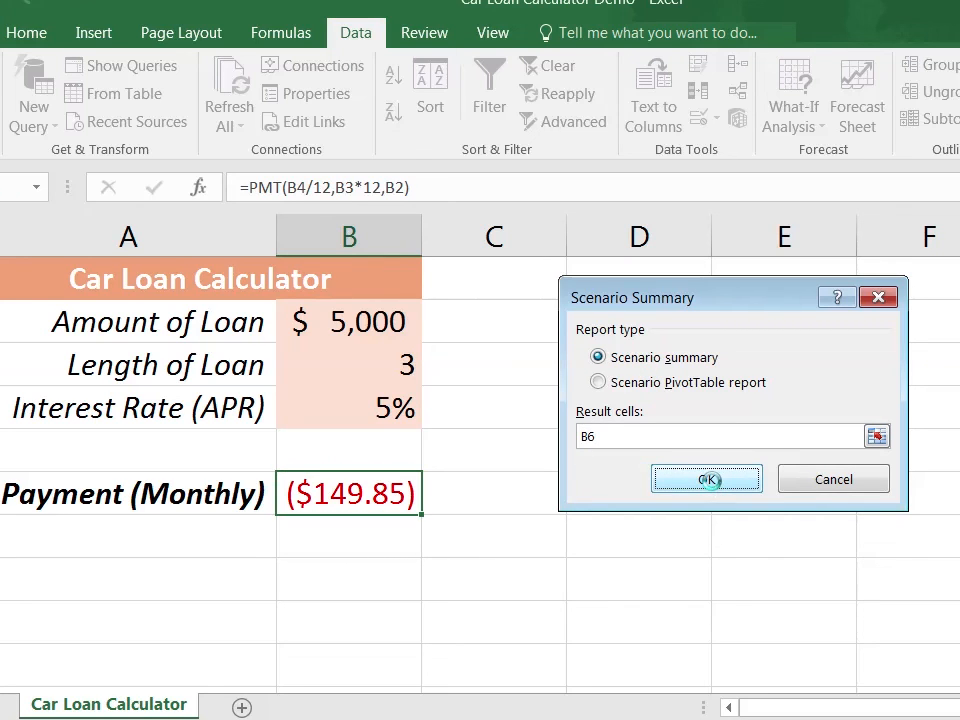